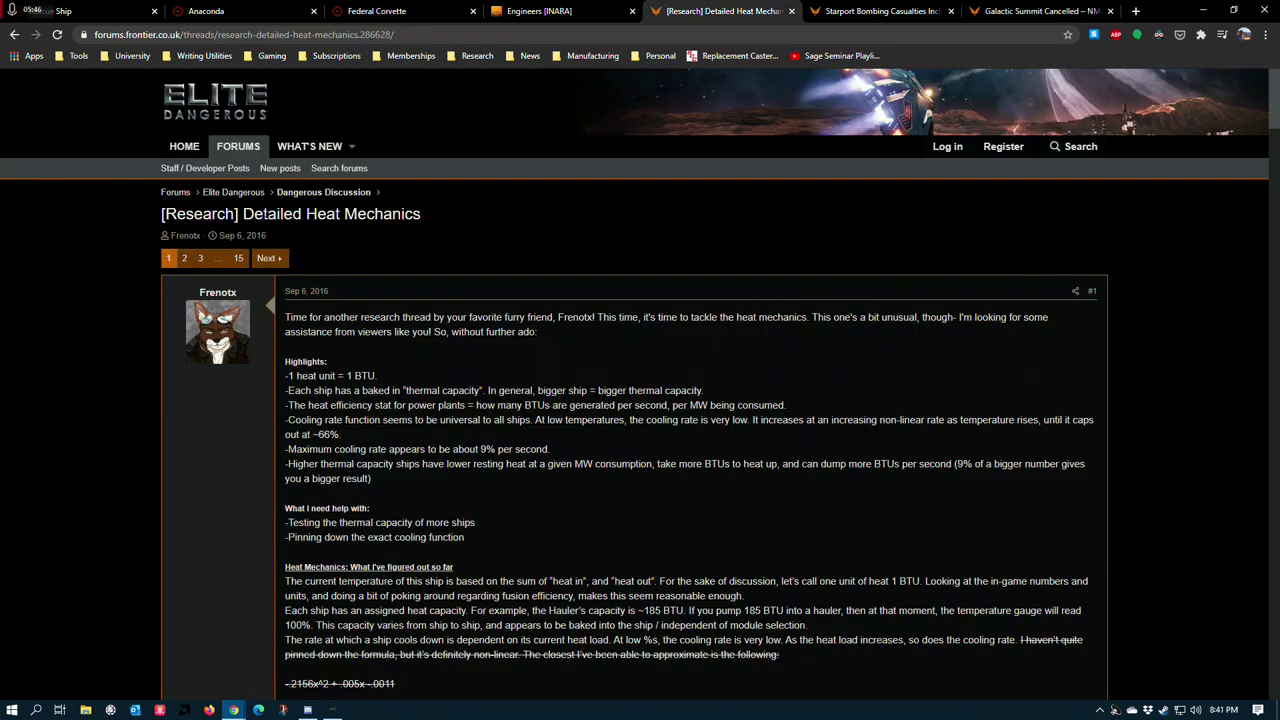
# Read the Detailed Heat Mechanics thread's title and Highlights list, marking the line that defines one heat unit in BTU
pyautogui.moveTo(243, 214); pyautogui.dragTo(449, 220)
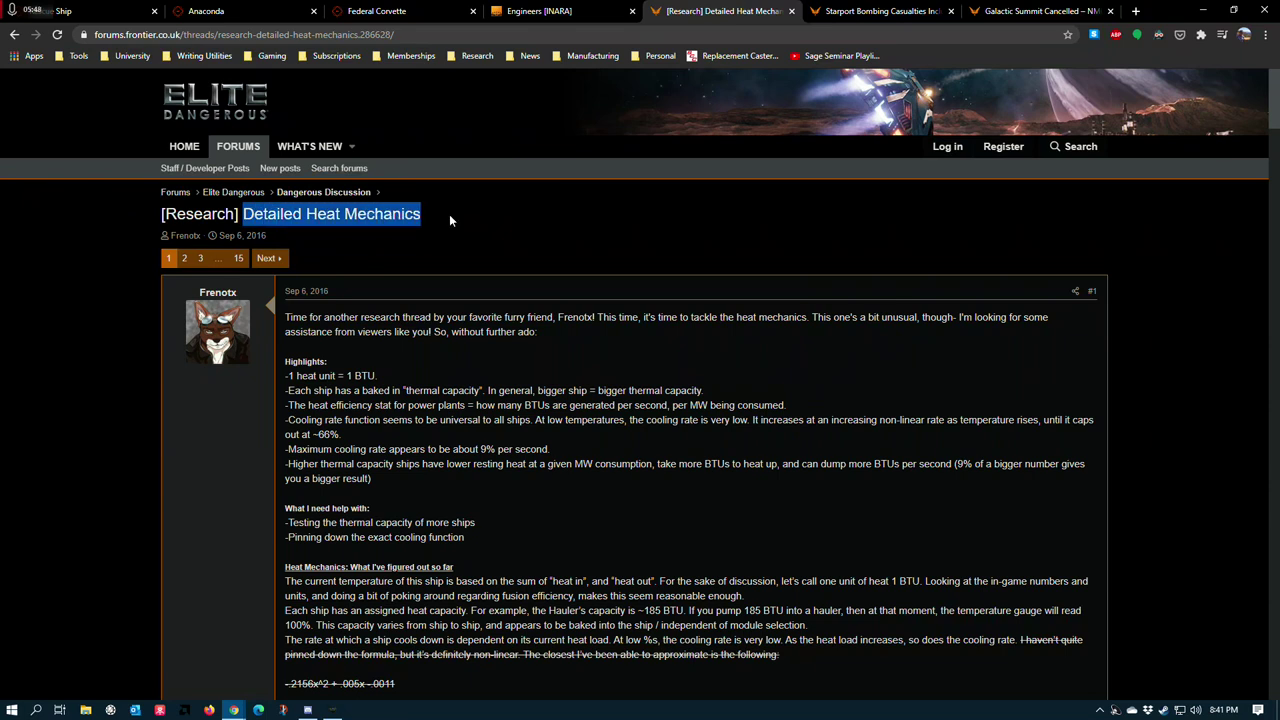
pyautogui.click(450, 220)
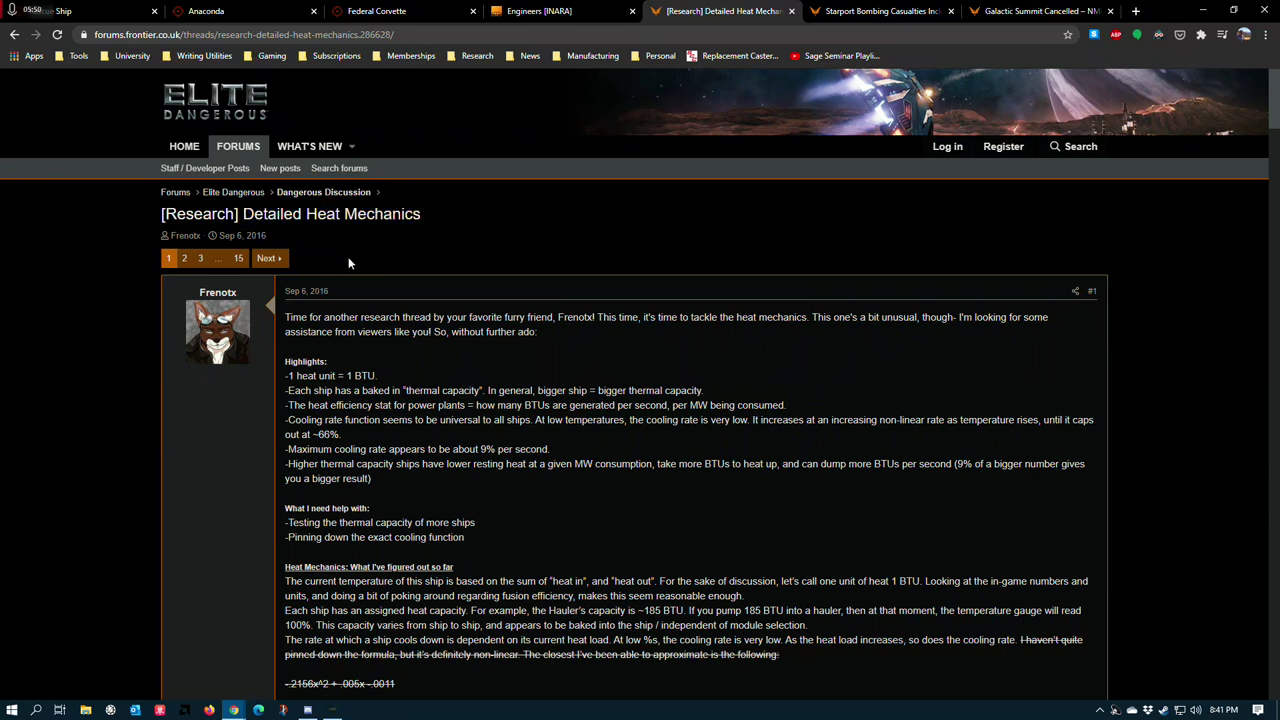
pyautogui.scroll(-1, 311, 389)
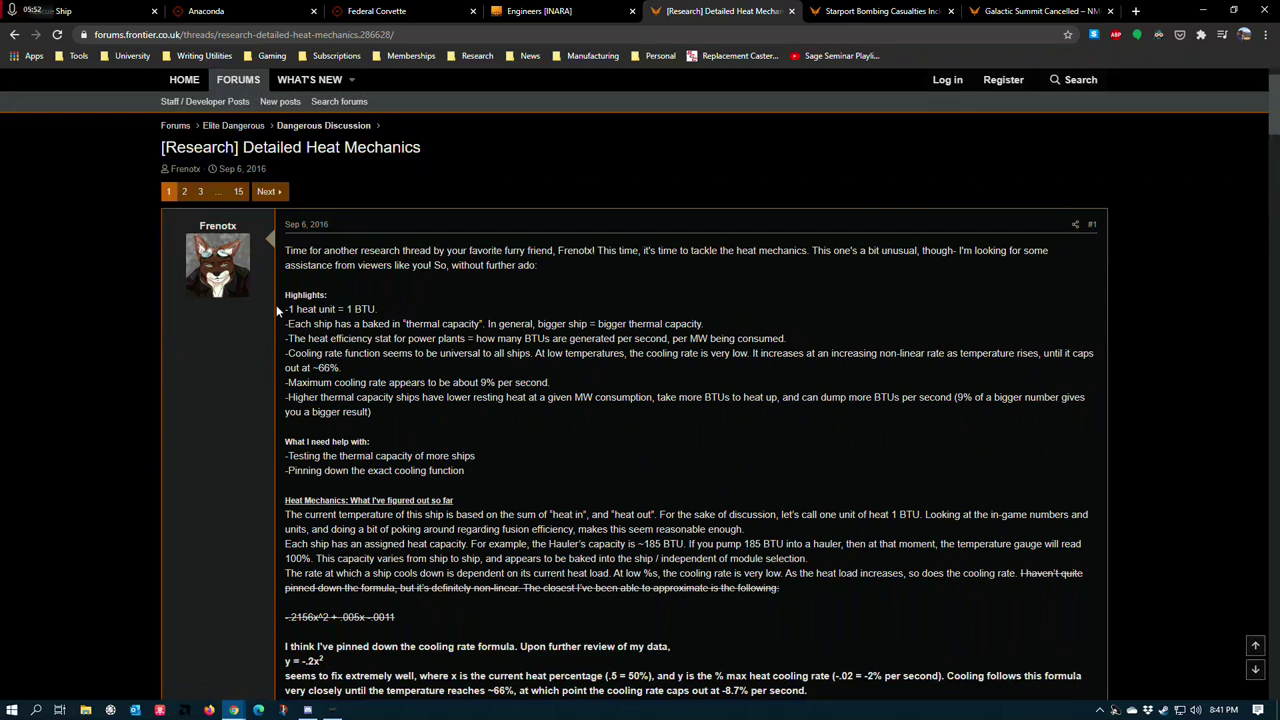
pyautogui.moveTo(277, 309); pyautogui.dragTo(400, 309)
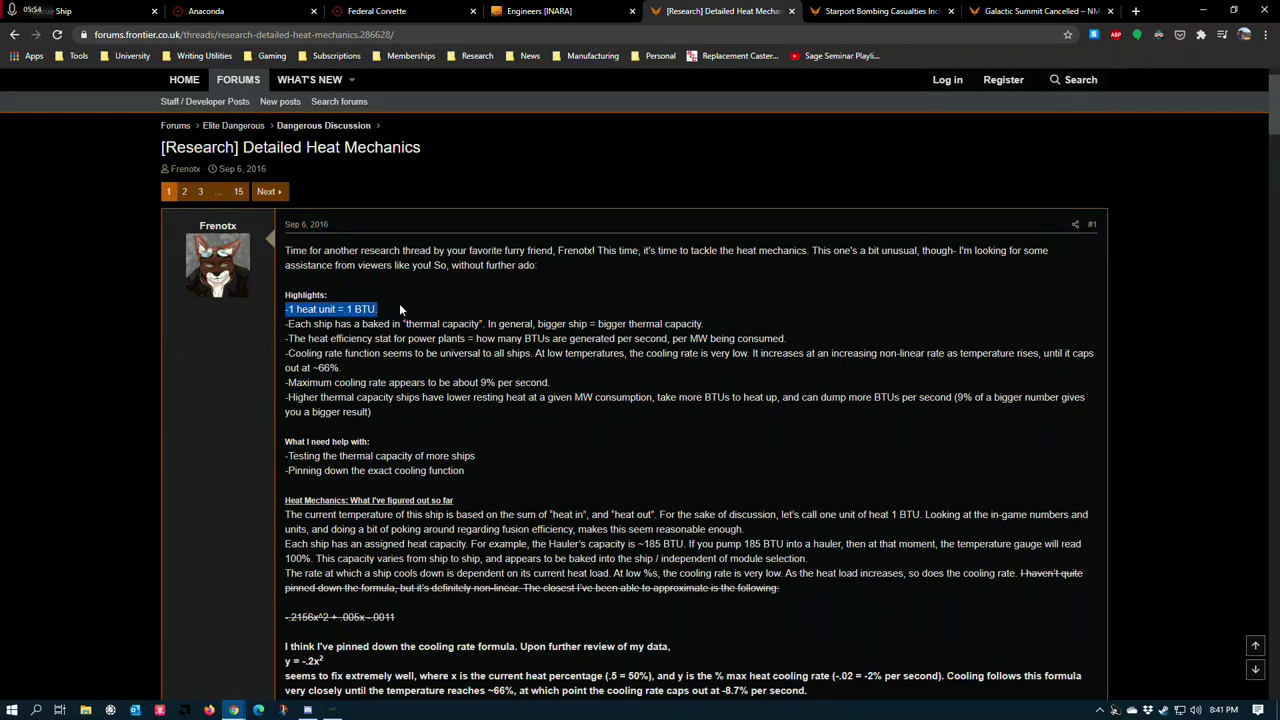
pyautogui.click(394, 309)
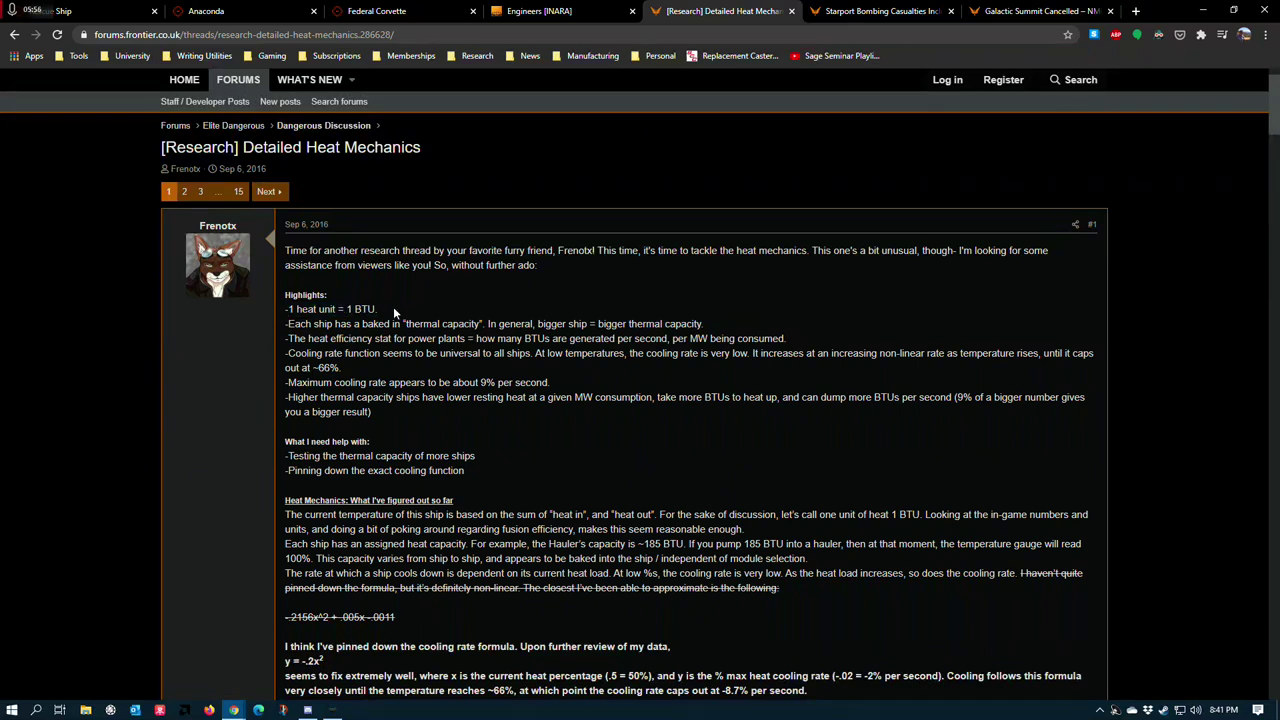
pyautogui.moveTo(345, 309); pyautogui.dragTo(426, 309)
pyautogui.click(406, 315)
pyautogui.scroll(-2, 341, 323)
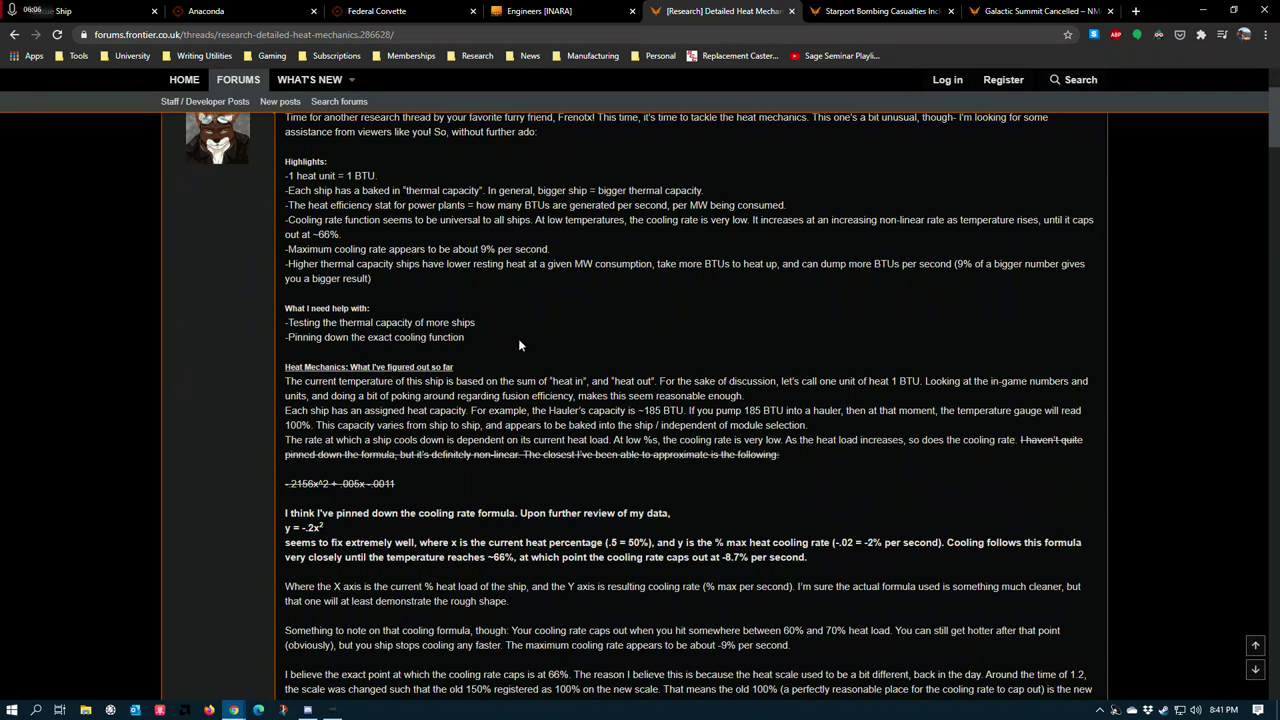
pyautogui.scroll(2, 519, 343)
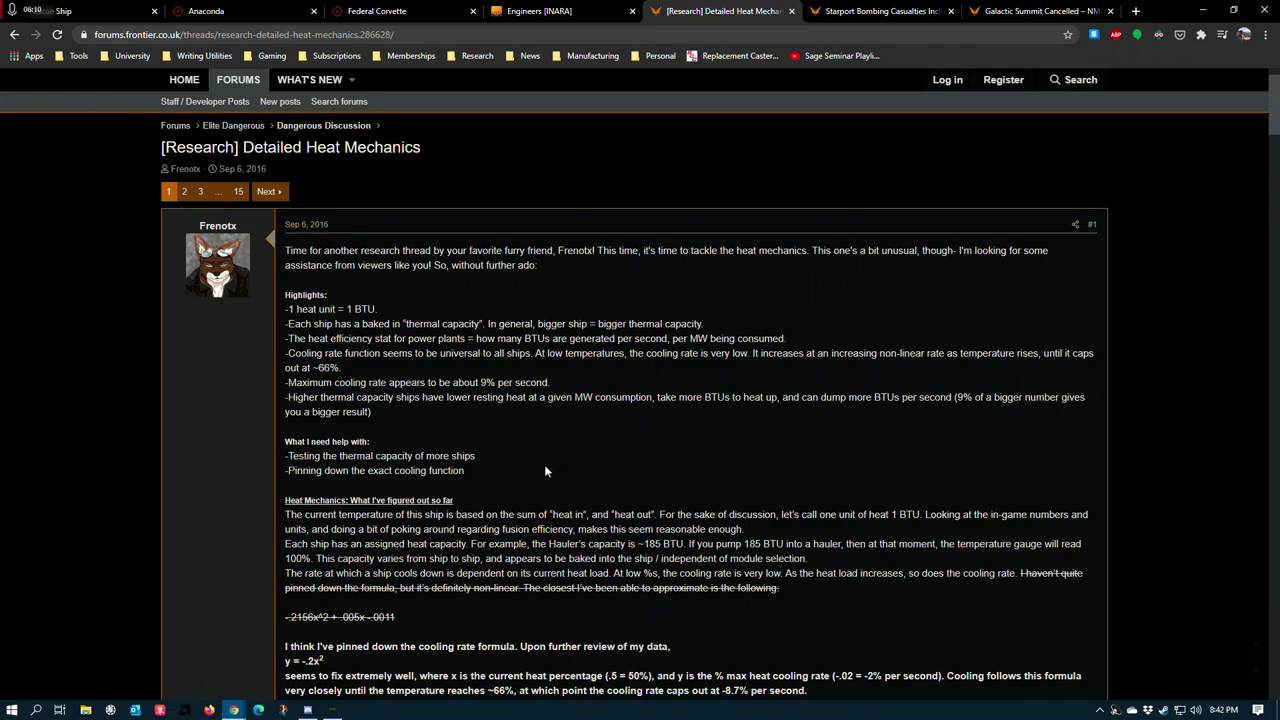
# Read the resting-heat paragraph, marking the sentences on BTUs generated per MW and the heat efficiency of grade A power plants
pyautogui.scroll(-9, 544, 464)
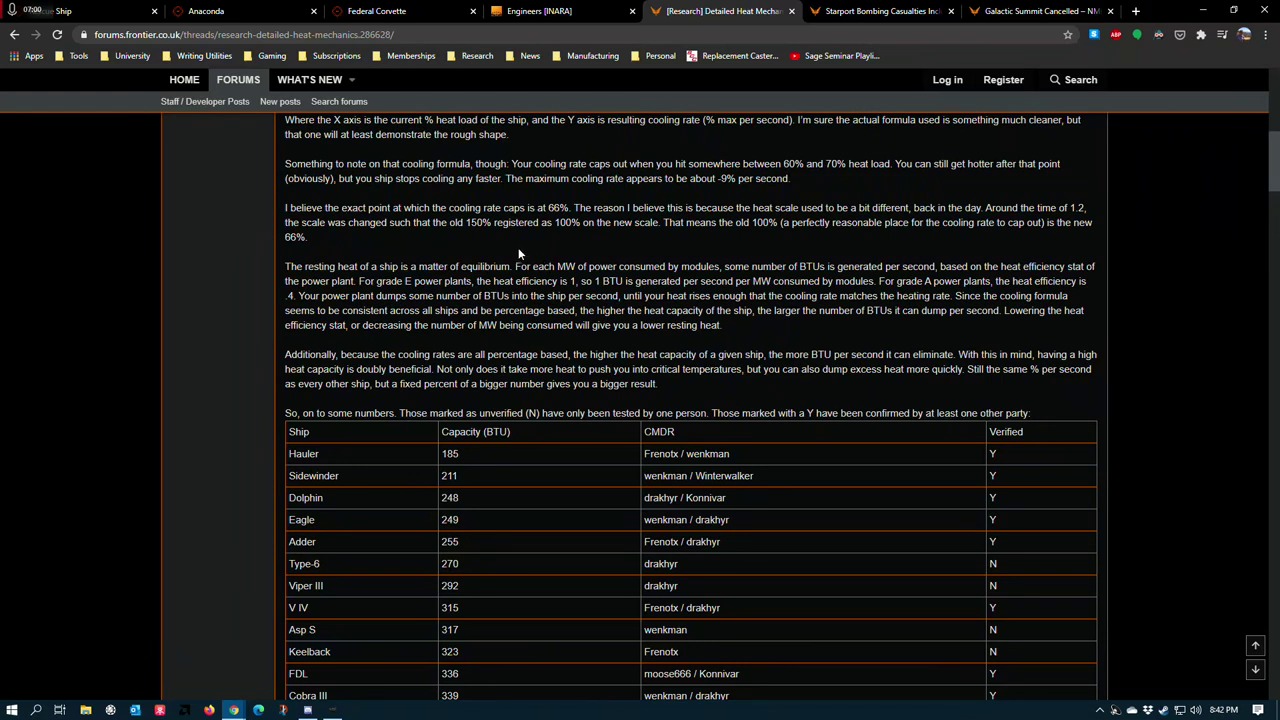
pyautogui.moveTo(532, 266); pyautogui.dragTo(1100, 266)
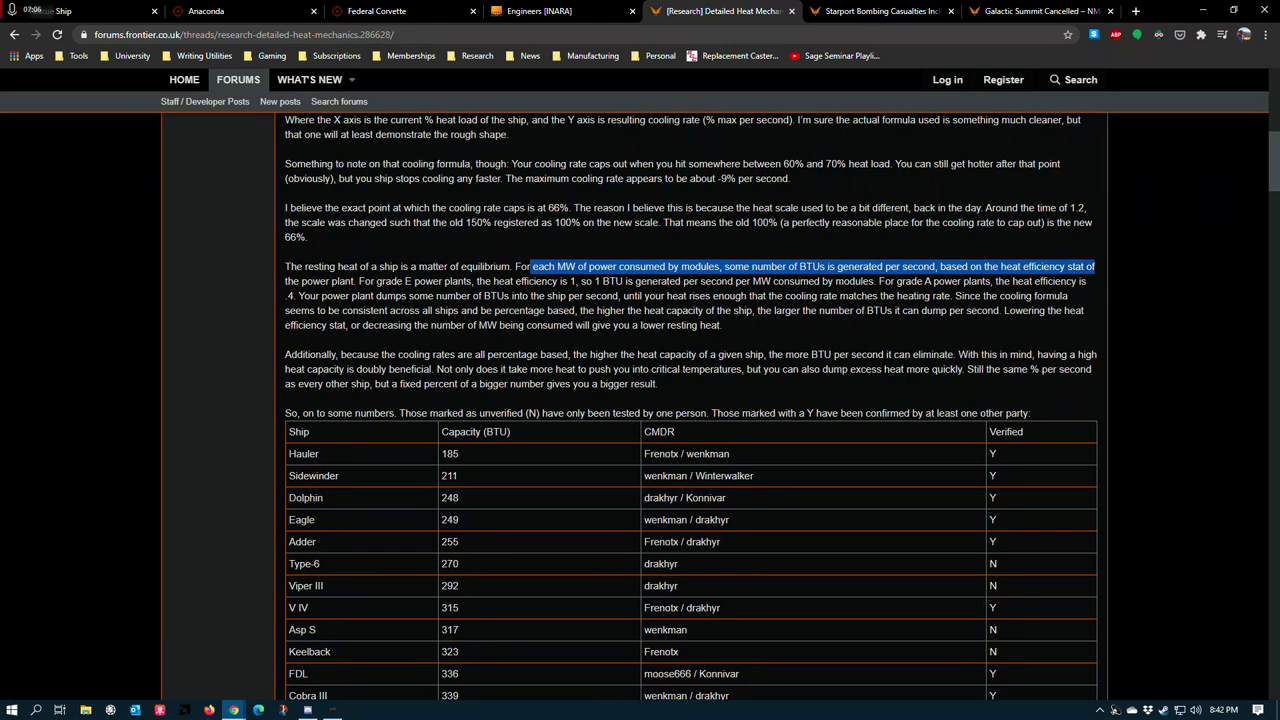
pyautogui.moveTo(335, 282); pyautogui.dragTo(724, 266)
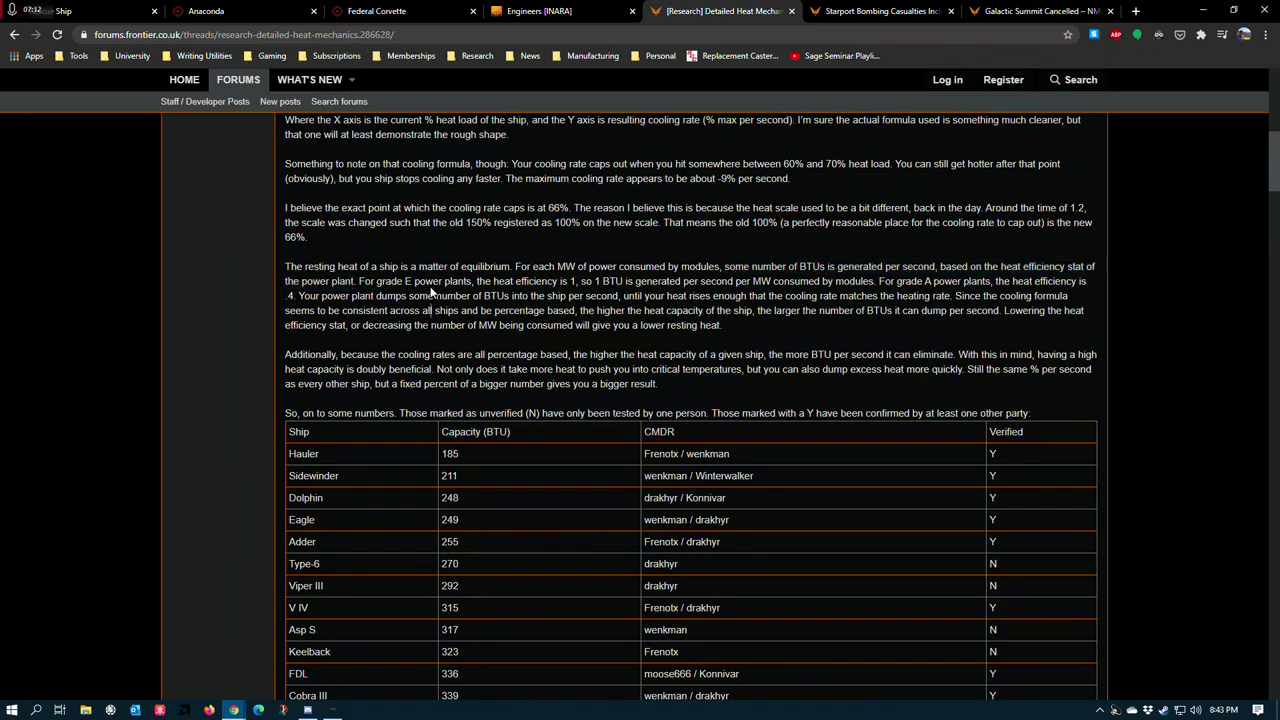
pyautogui.moveTo(364, 281); pyautogui.dragTo(298, 297)
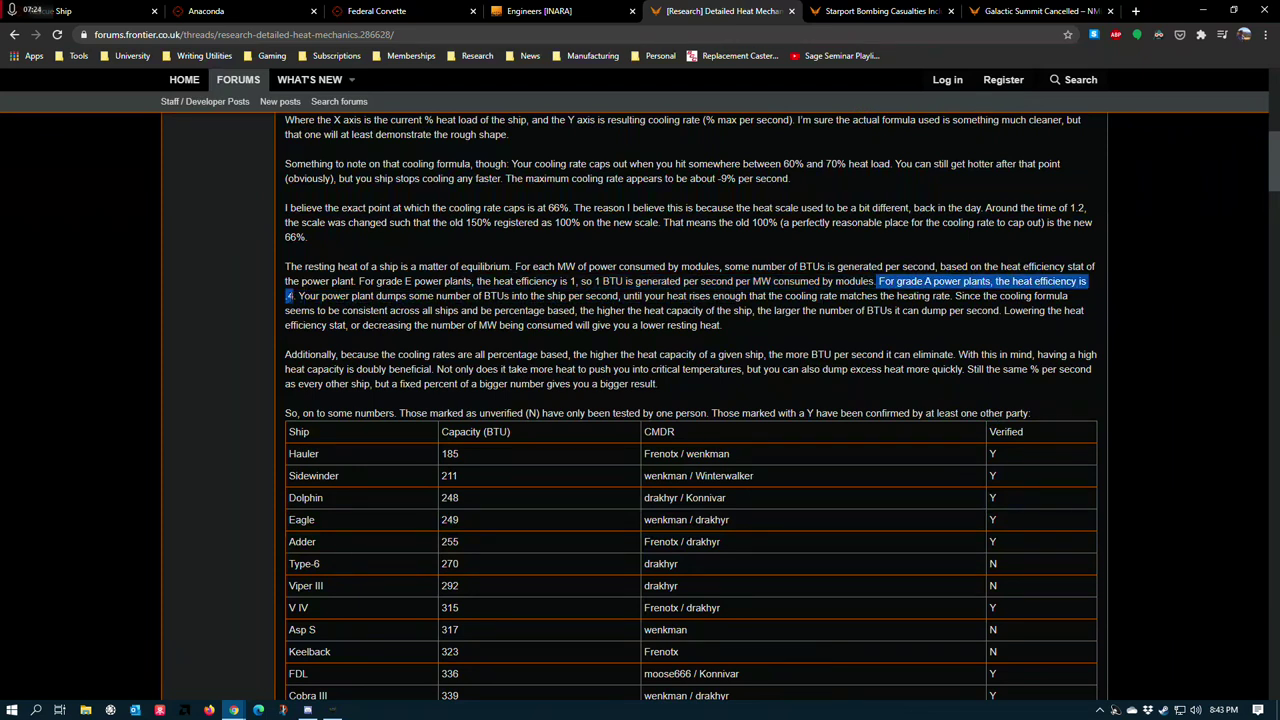
# Switch to the Type-7 Transporter build on Coriolis and inspect the 5A Power Plant's engineering blueprint and experimental effect
pyautogui.click(80, 11)
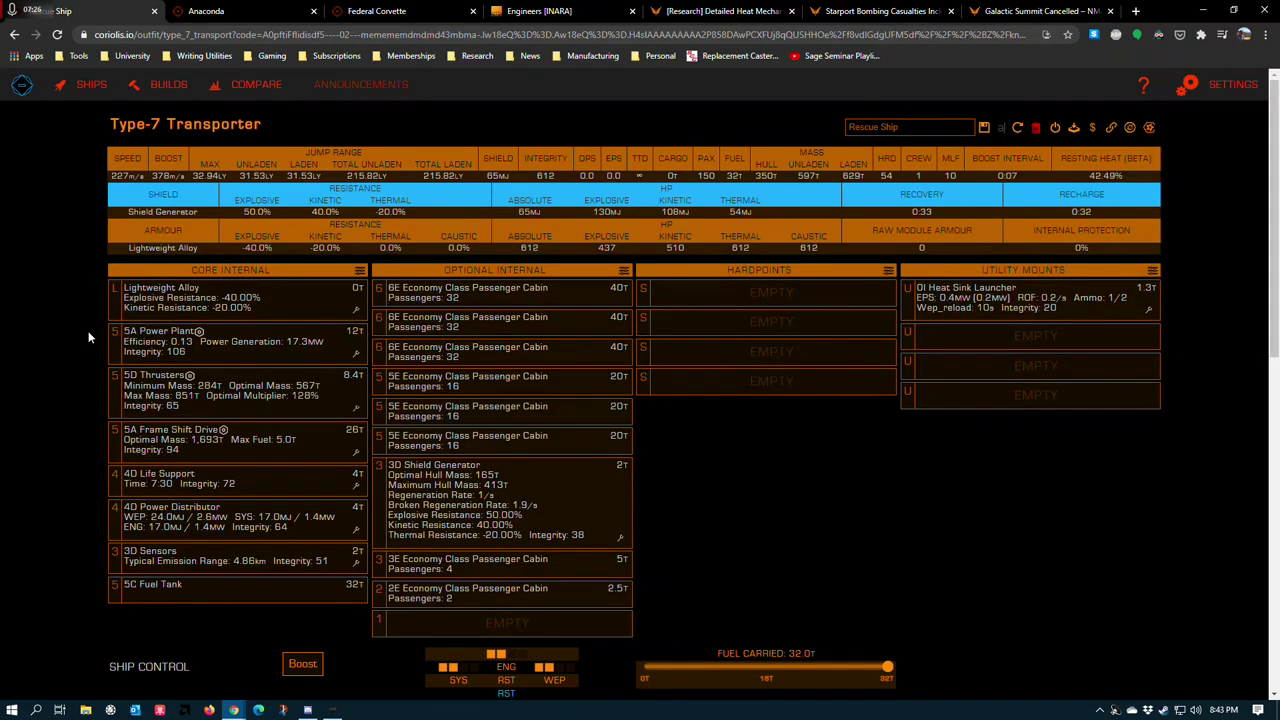
pyautogui.moveTo(200, 334)
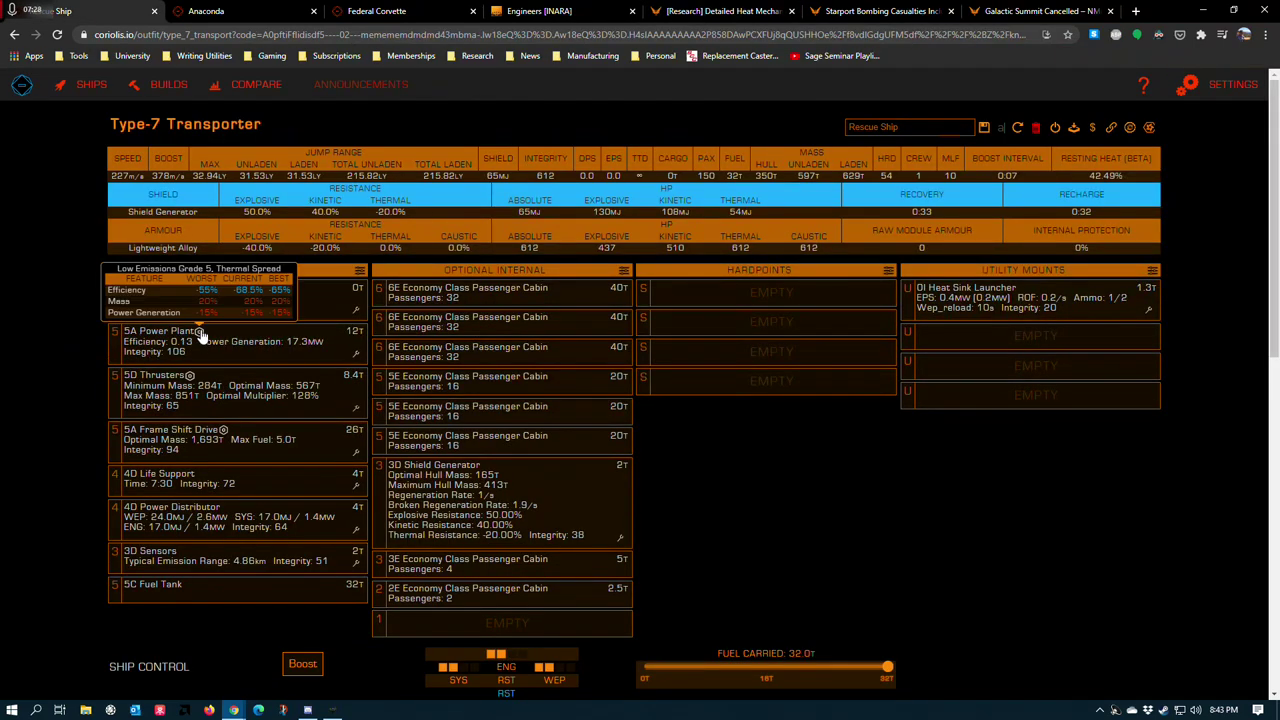
pyautogui.click(355, 352)
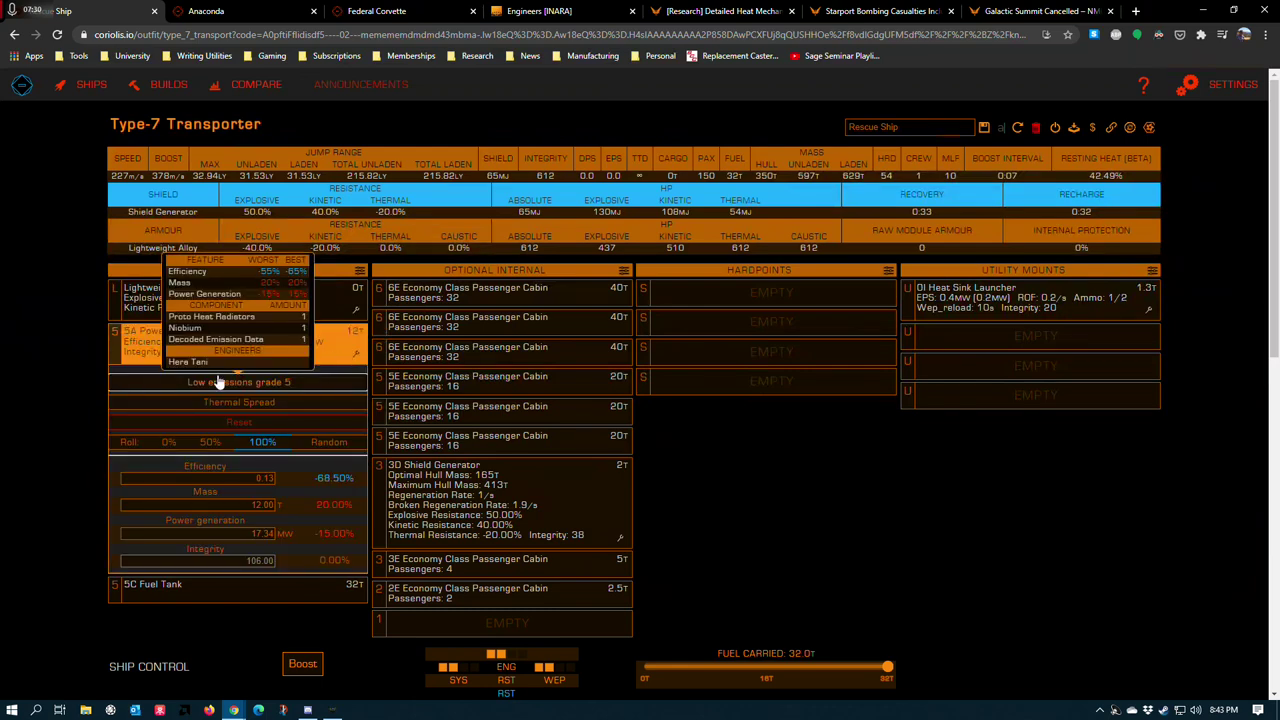
pyautogui.moveTo(234, 404)
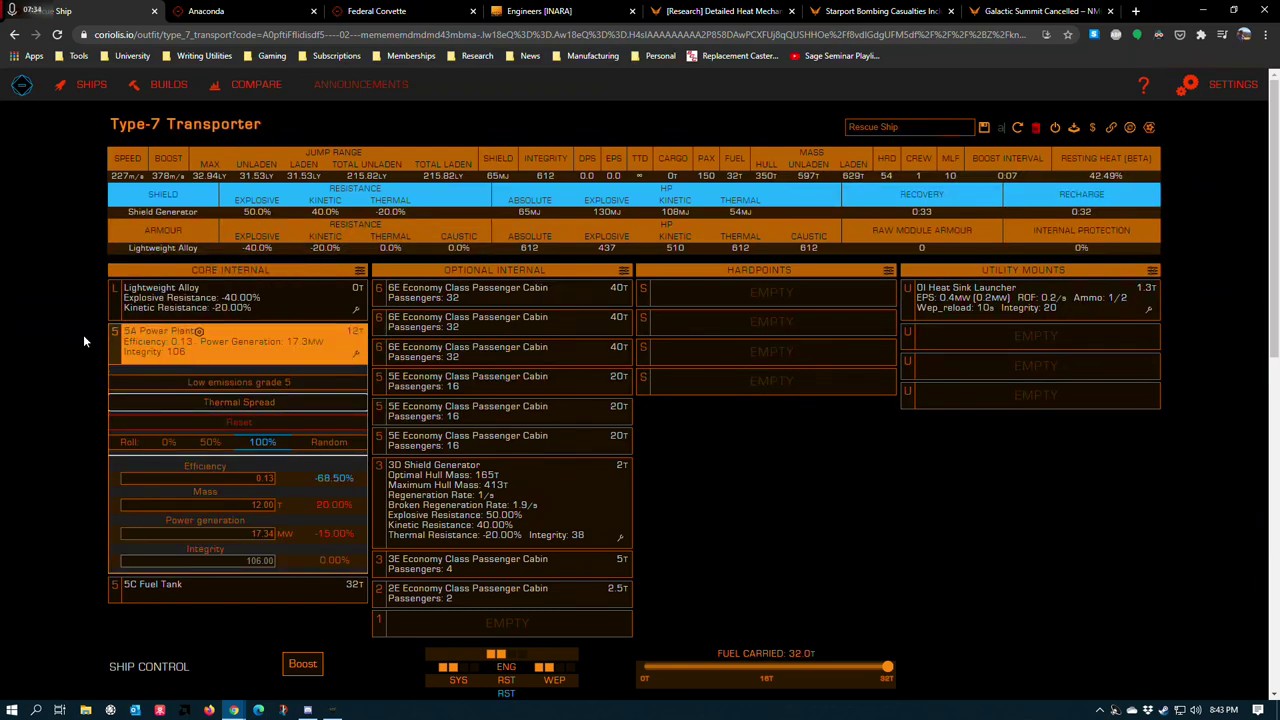
pyautogui.click(20, 340)
pyautogui.moveTo(200, 335)
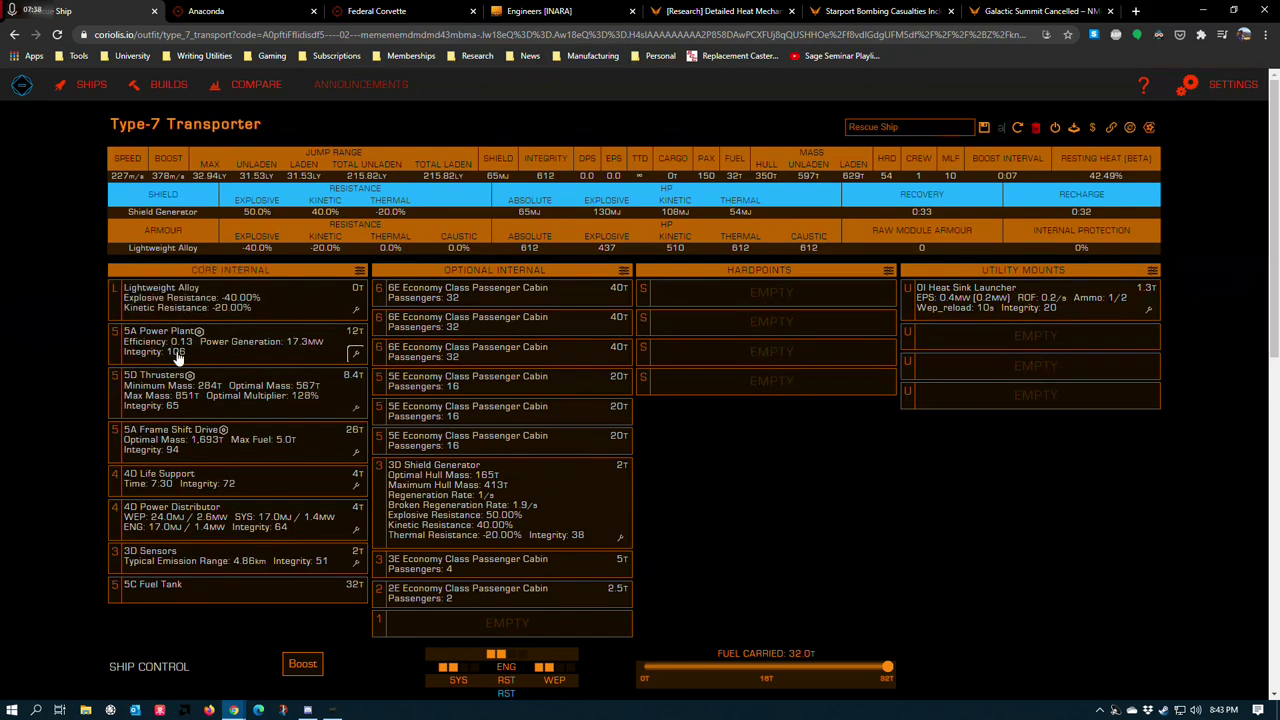
# Examine the Type-7 build's module power consumption and retracted and deployed power totals against its core internals
pyautogui.scroll(-1, 160, 340)
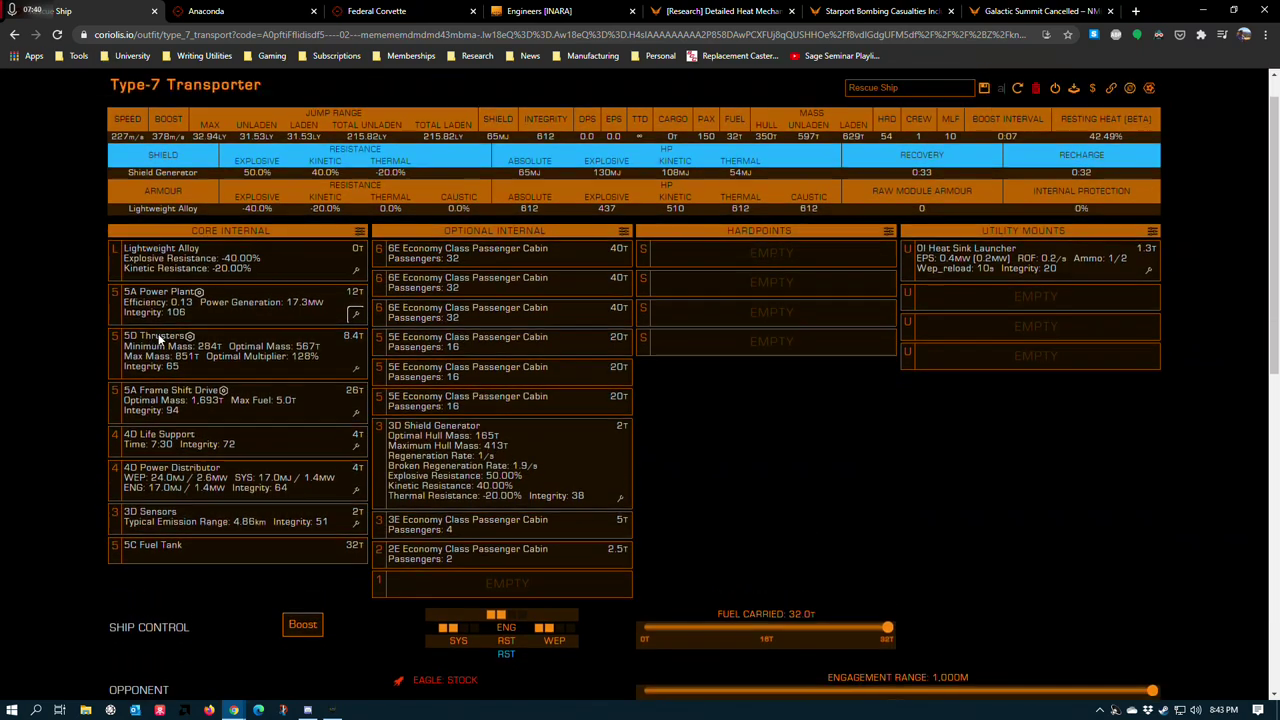
pyautogui.scroll(-3, 158, 340)
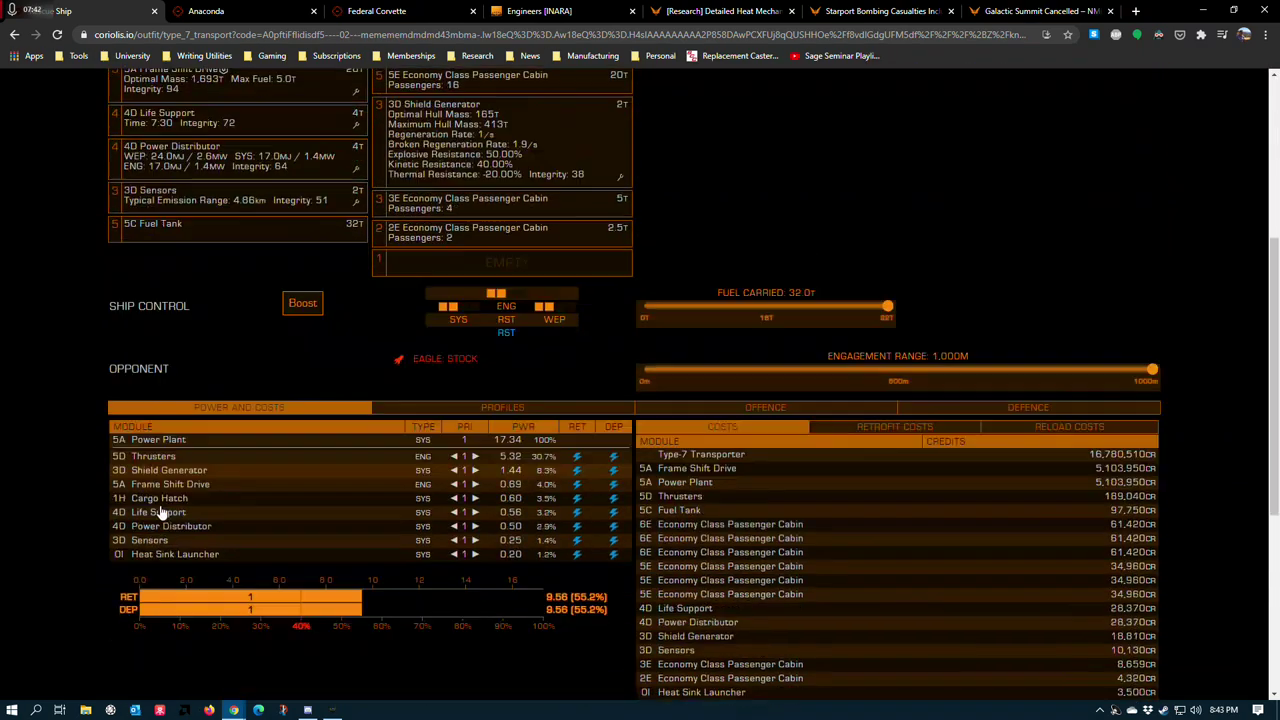
pyautogui.scroll(-3, 190, 490)
pyautogui.scroll(2, 300, 515)
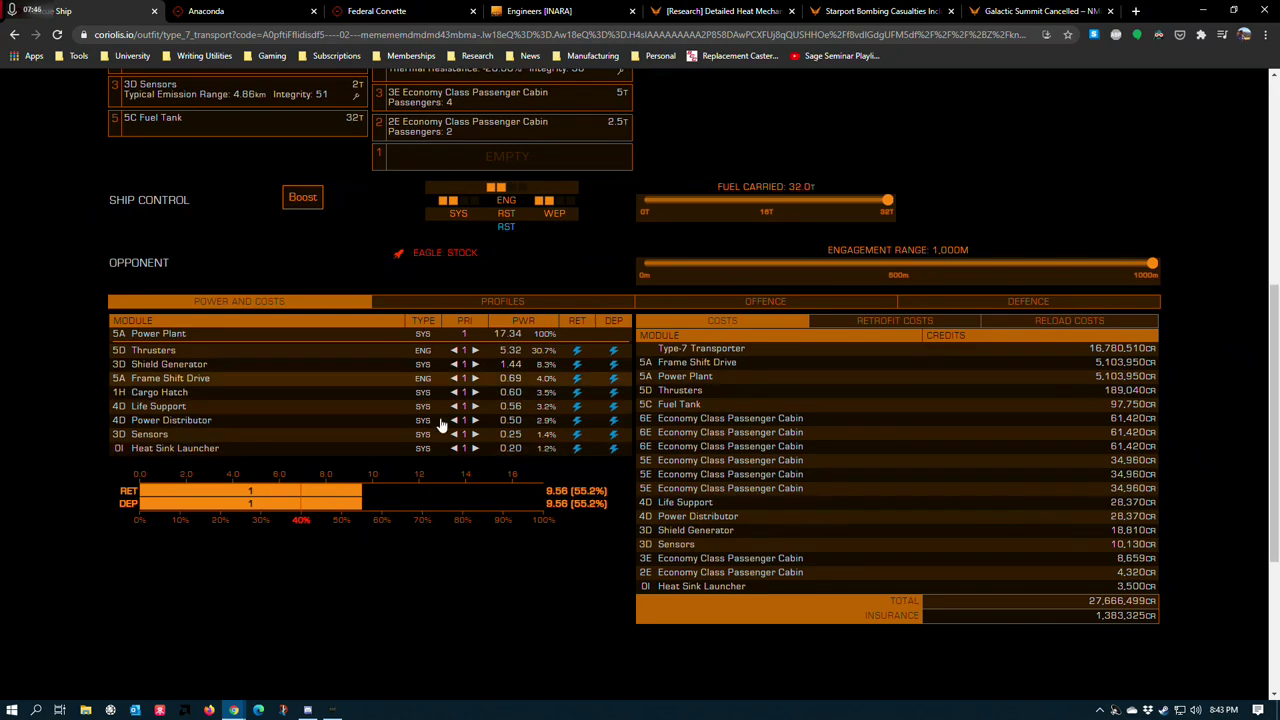
pyautogui.scroll(3, 390, 495)
pyautogui.scroll(-2, 294, 614)
pyautogui.scroll(5, 260, 618)
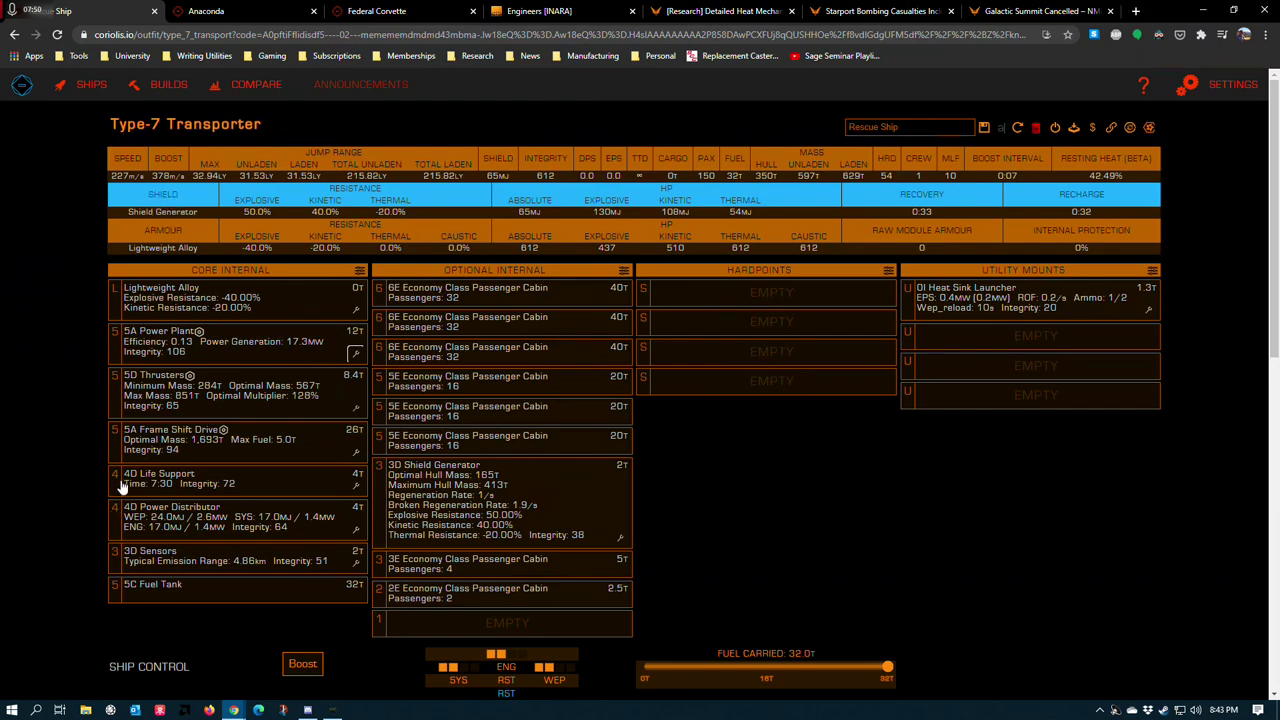
pyautogui.scroll(-3, 120, 485)
pyautogui.scroll(-3, 82, 345)
pyautogui.scroll(3, 177, 409)
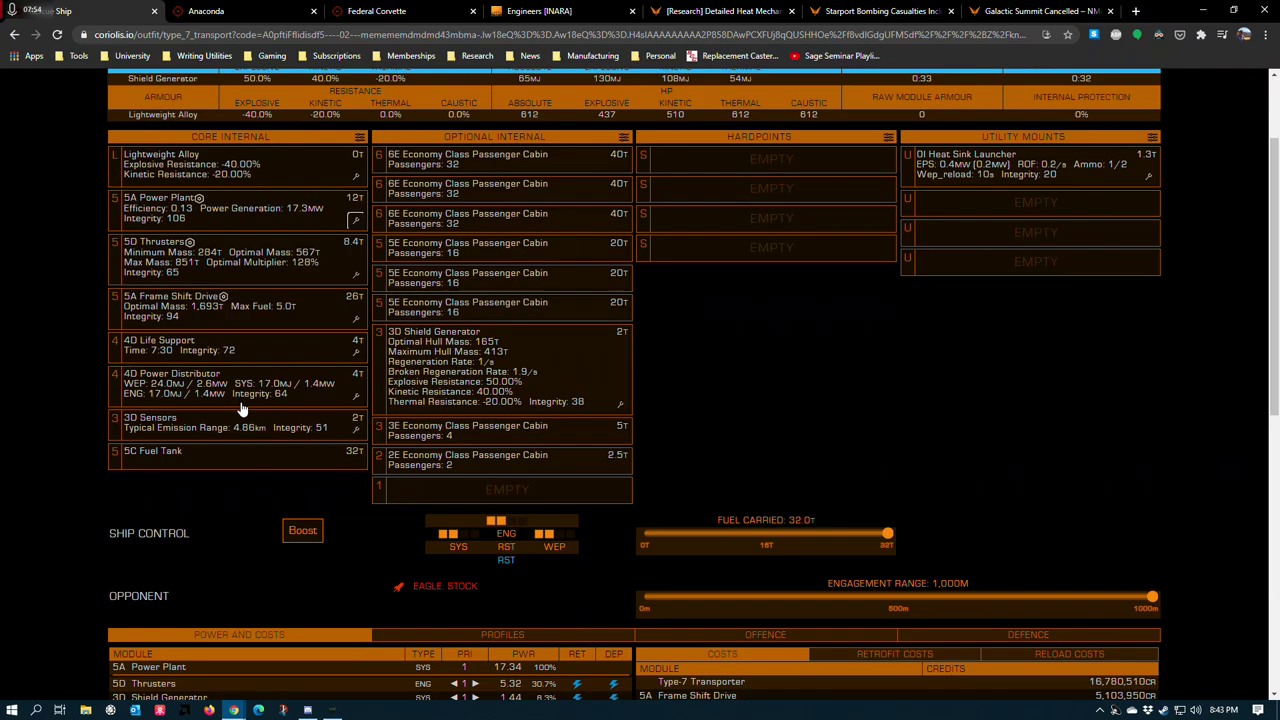
pyautogui.scroll(1, 240, 420)
pyautogui.scroll(-5, 198, 535)
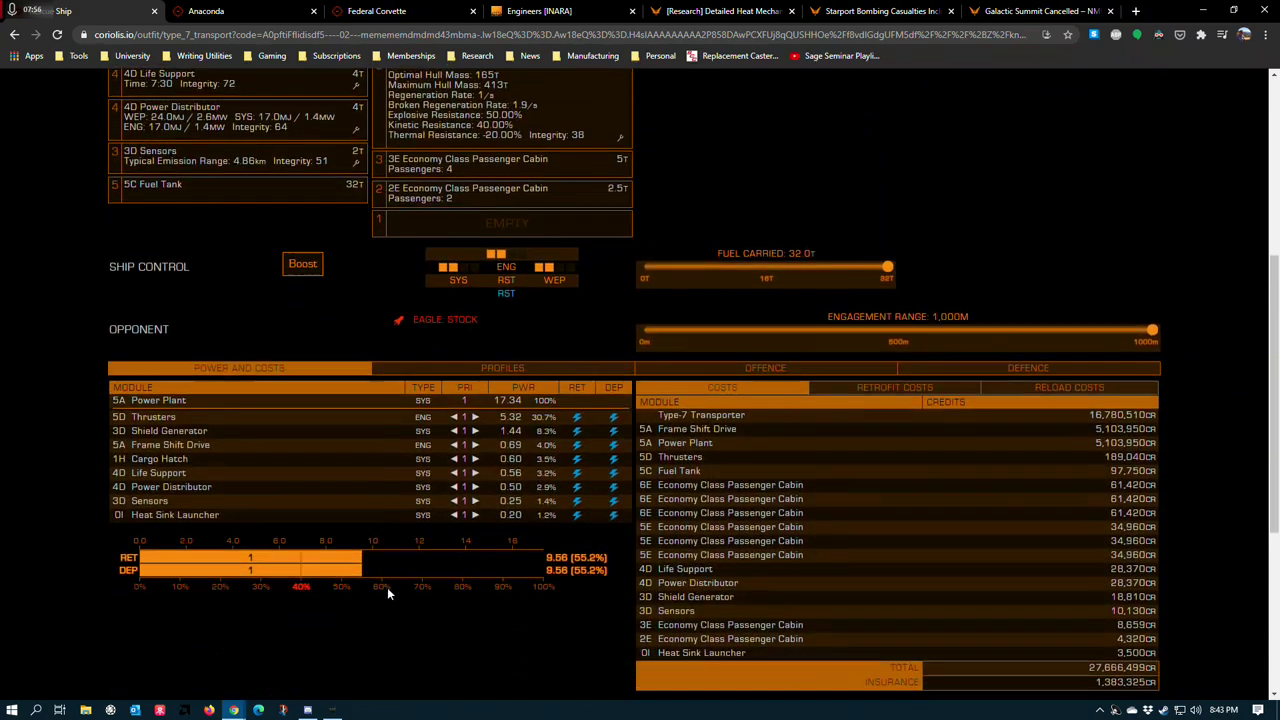
pyautogui.scroll(5, 330, 596)
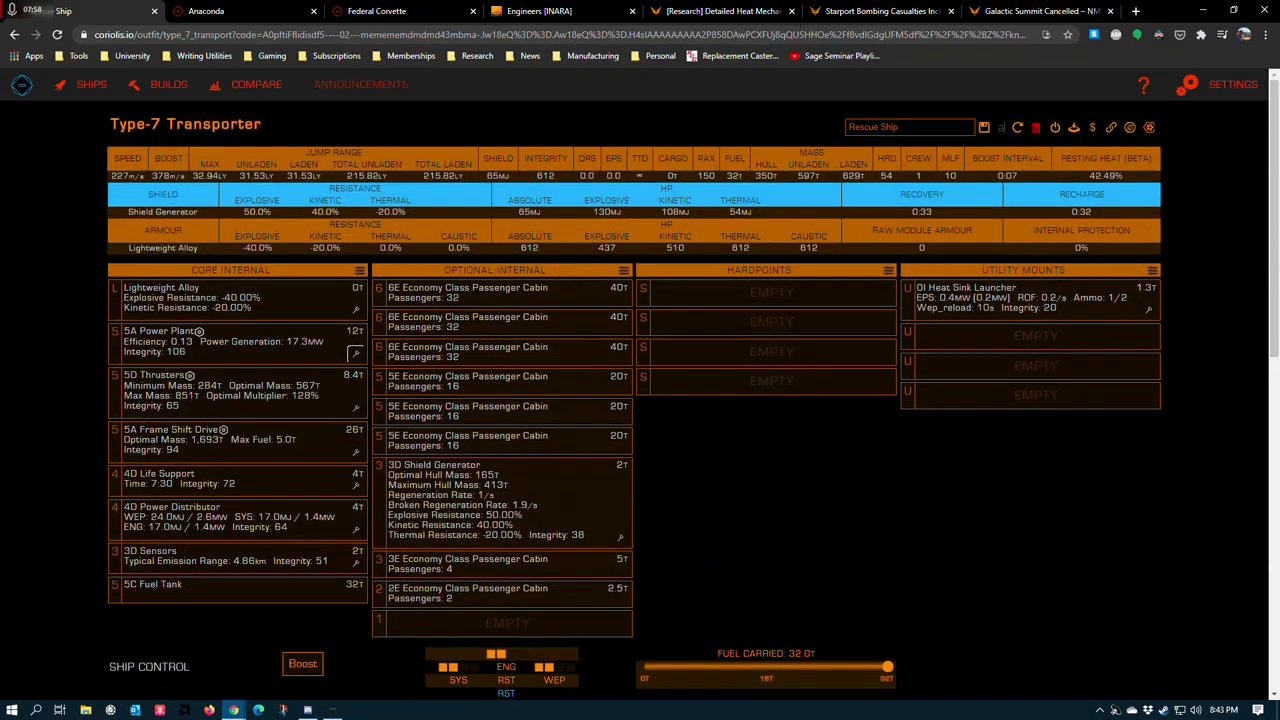
# Return to the Detailed Heat Mechanics thread and bring up the table of ship thermal capacities
pyautogui.click(897, 8)
pyautogui.click(720, 11)
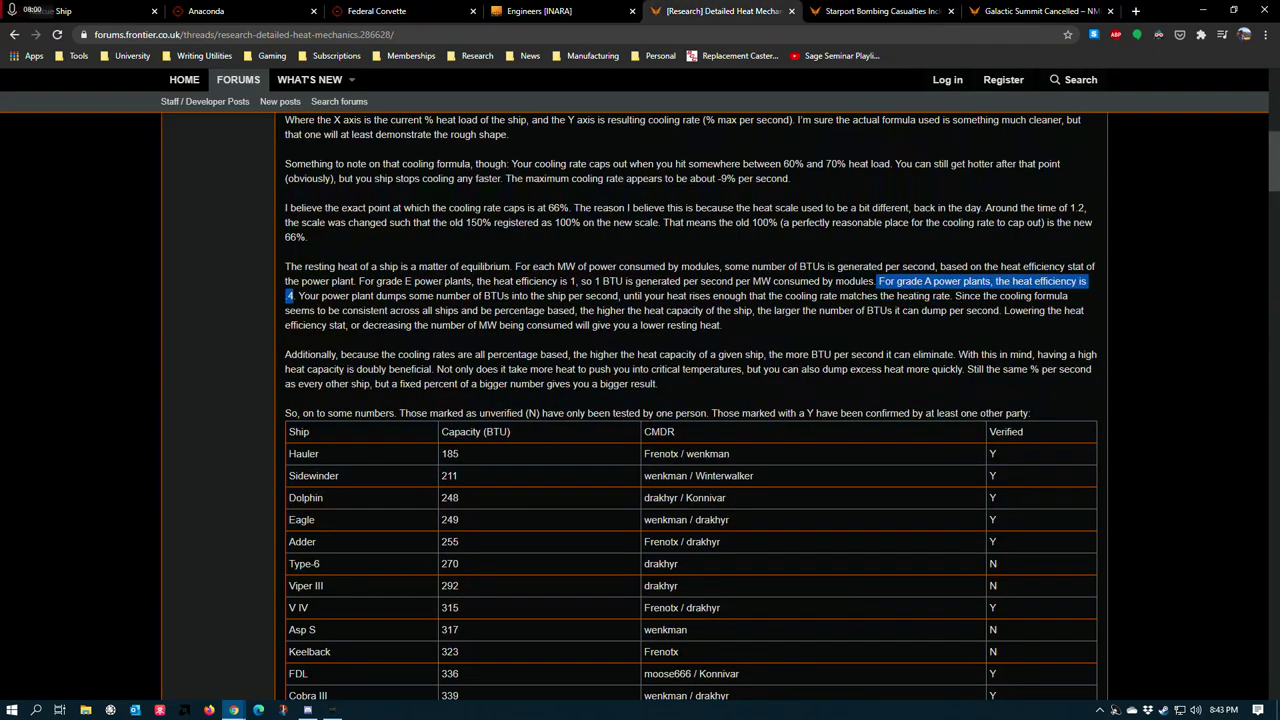
pyautogui.scroll(-3, 379, 297)
pyautogui.scroll(3, 272, 243)
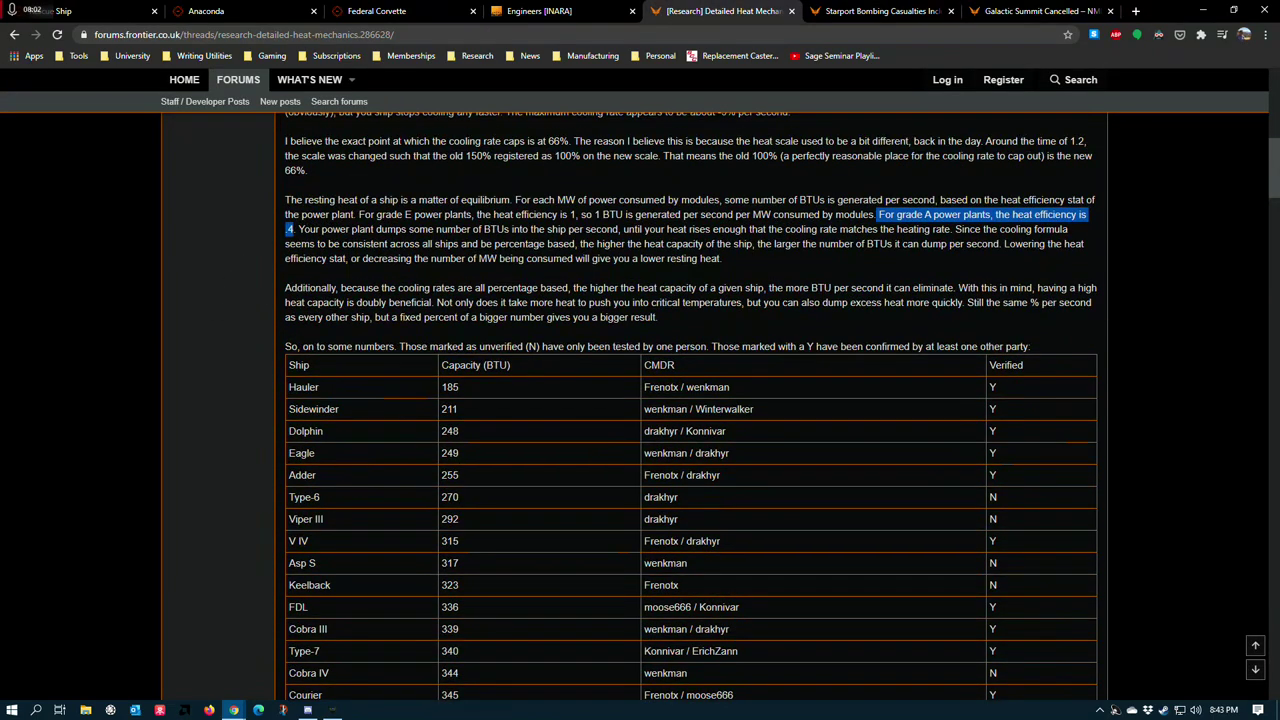
pyautogui.scroll(-3, 436, 440)
pyautogui.scroll(1, 457, 429)
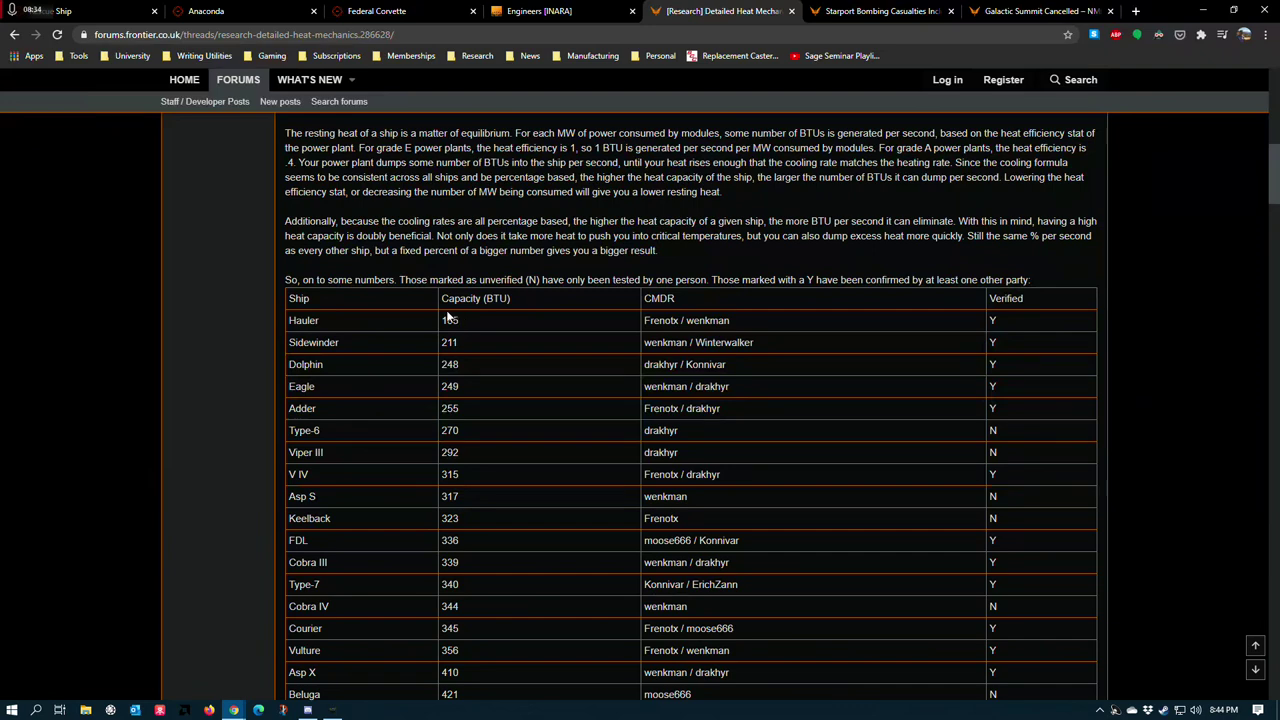
# Compare the highest thermal capacities at the end of the table, marking the Type-10, DBS and DBX values
pyautogui.scroll(-3, 449, 300)
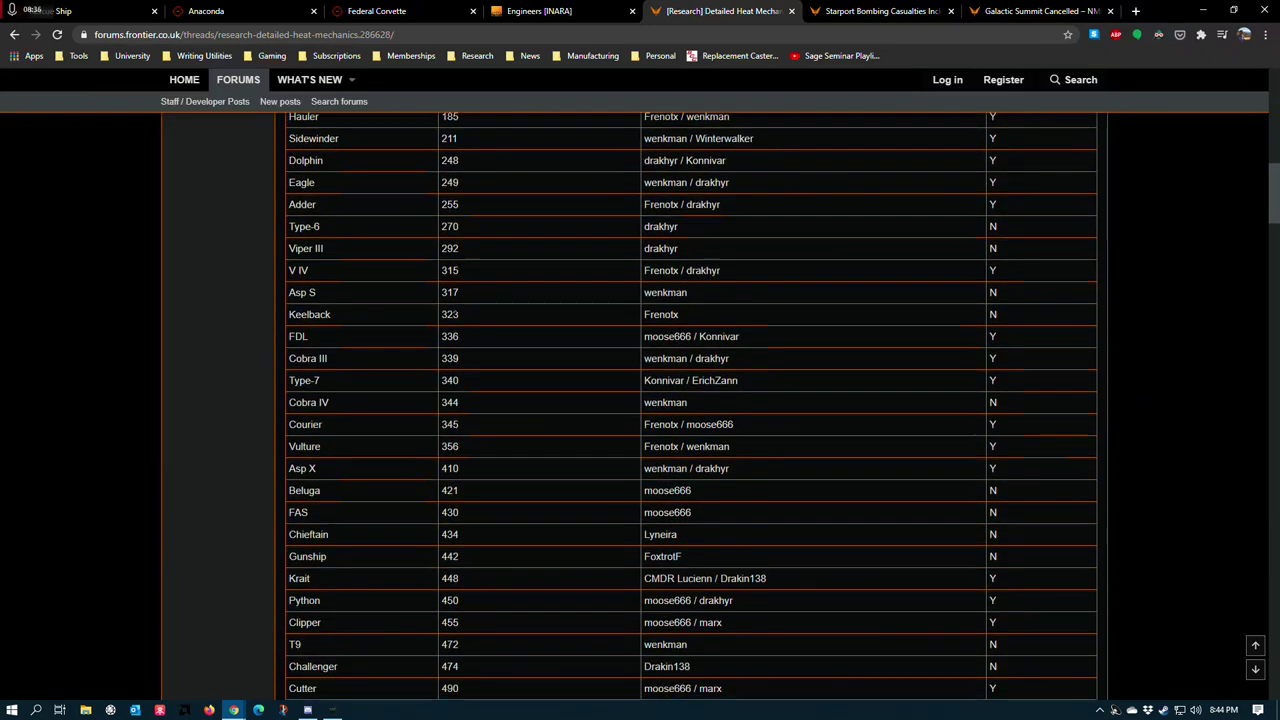
pyautogui.scroll(-2, 447, 323)
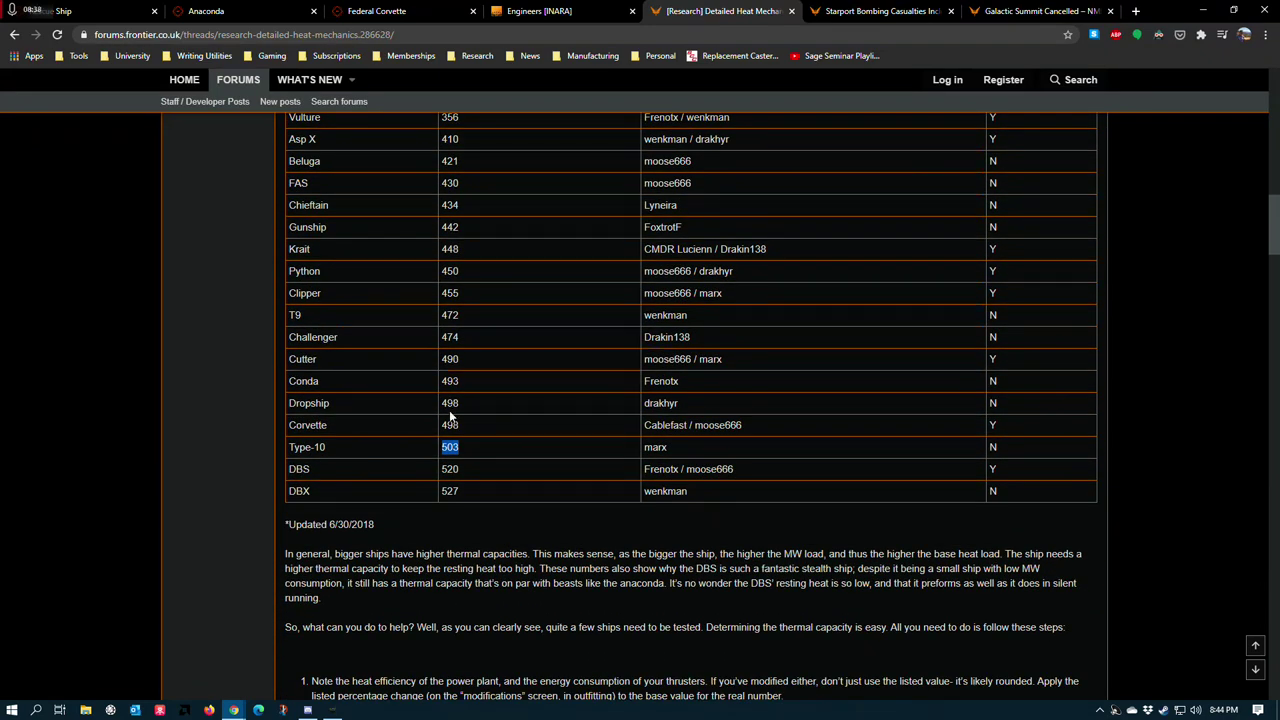
pyautogui.click(470, 454)
pyautogui.moveTo(461, 452); pyautogui.dragTo(436, 454)
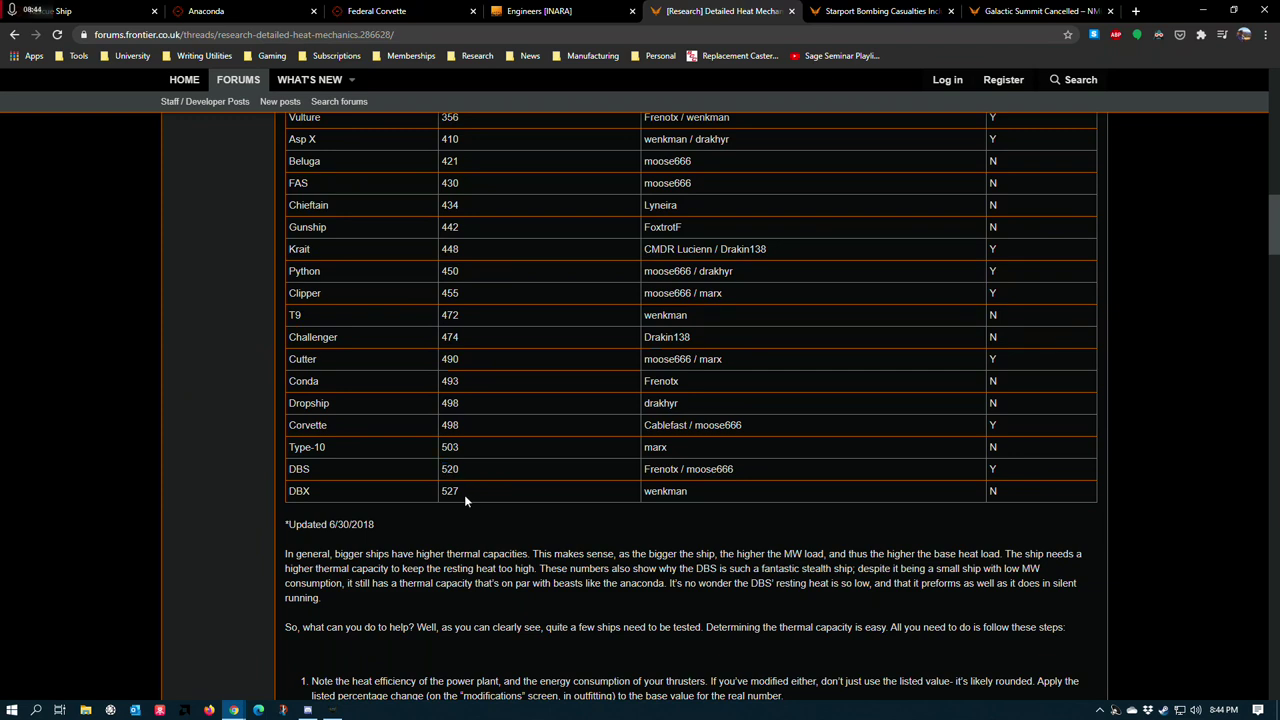
pyautogui.moveTo(464, 494); pyautogui.dragTo(436, 495)
pyautogui.moveTo(432, 440); pyautogui.dragTo(489, 495)
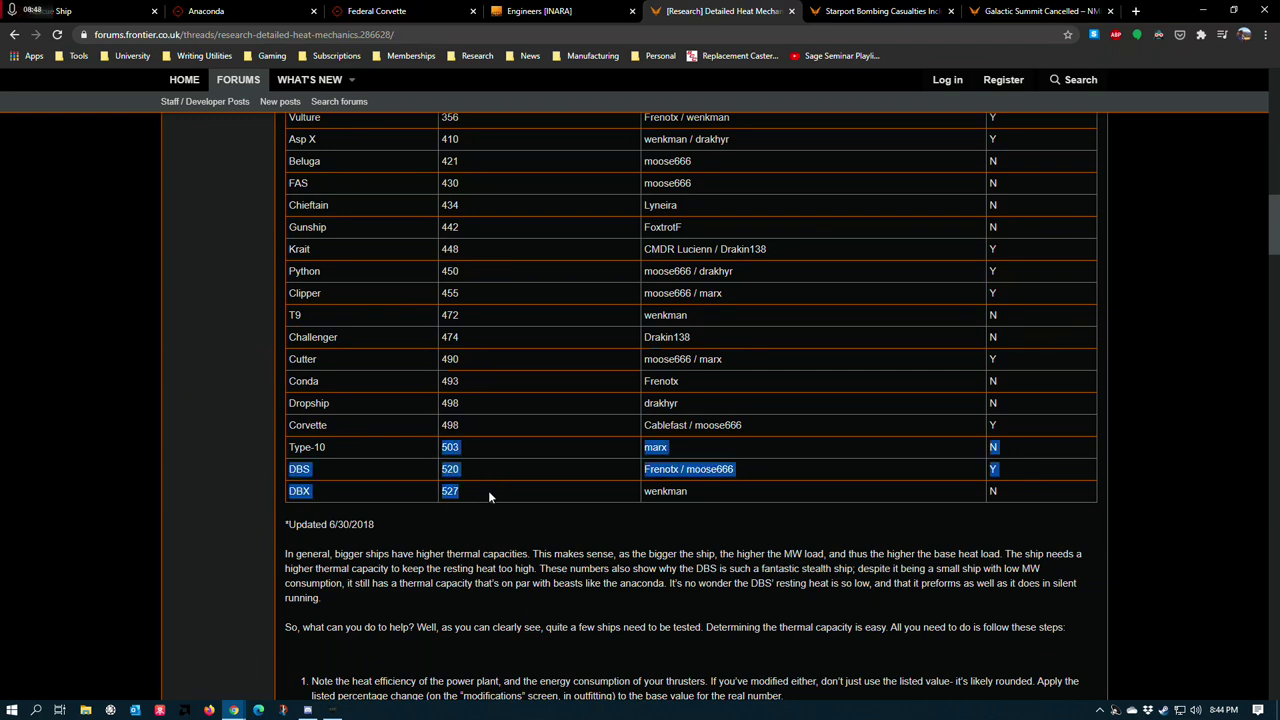
pyautogui.click(465, 461)
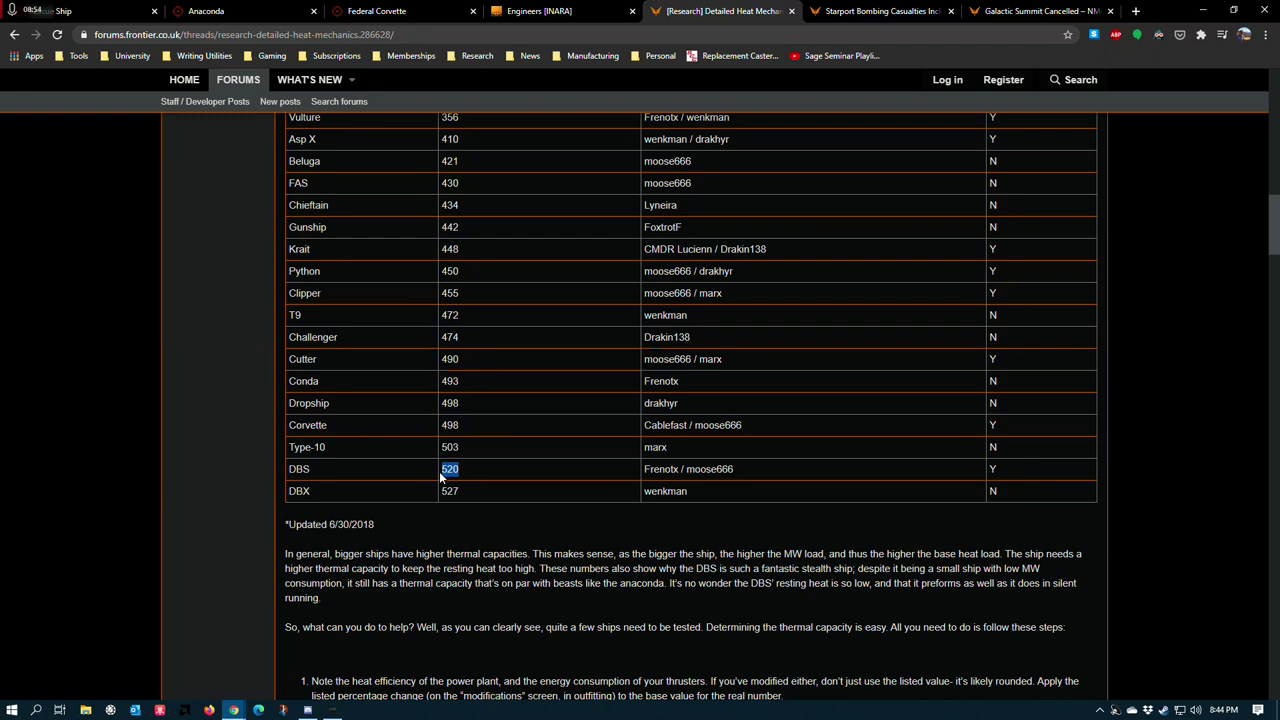
pyautogui.doubleClick(452, 447)
# Mark the Courier and Vulture thermal capacities in the middle of the table, then clear the selection
pyautogui.scroll(4, 437, 470)
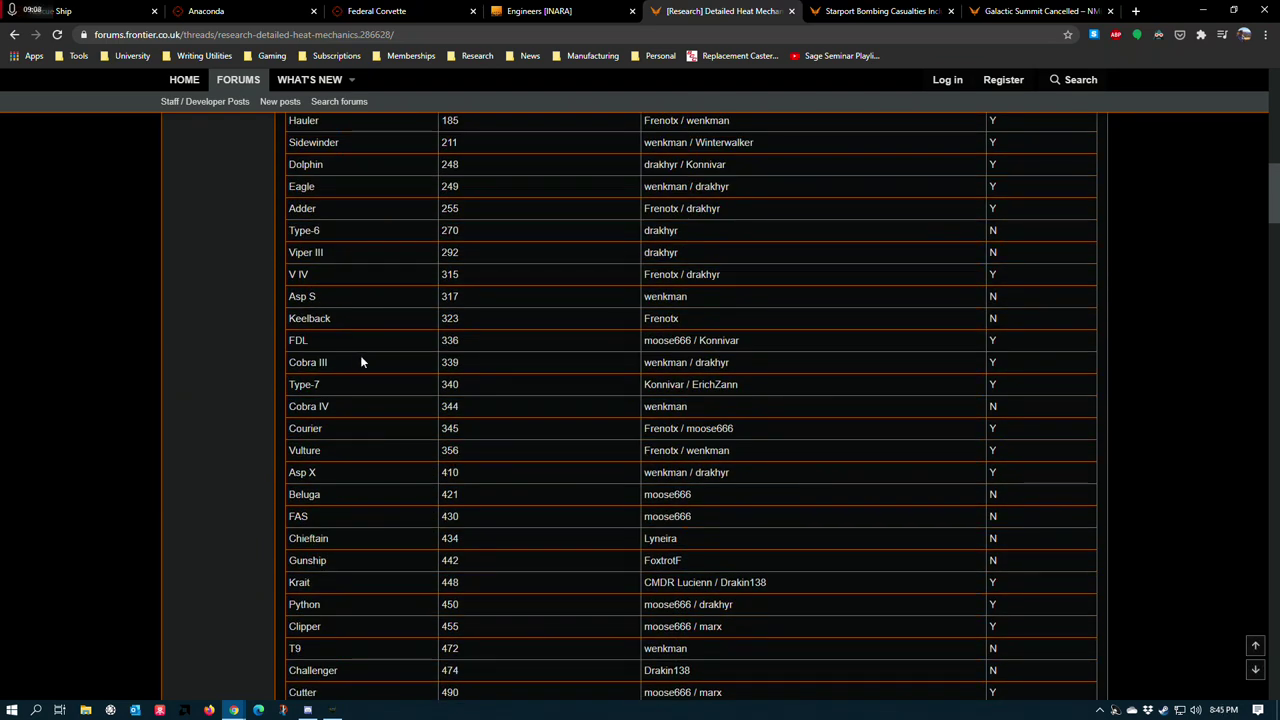
pyautogui.doubleClick(450, 451)
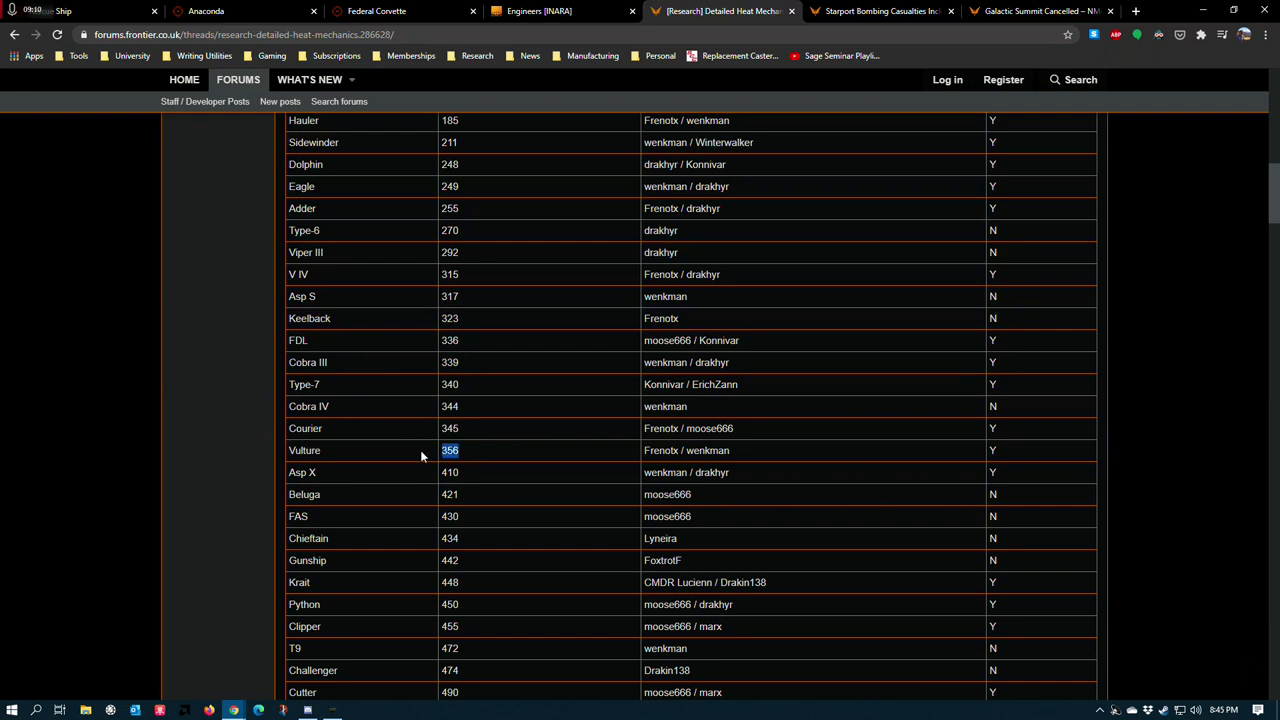
pyautogui.moveTo(420, 450); pyautogui.dragTo(408, 458)
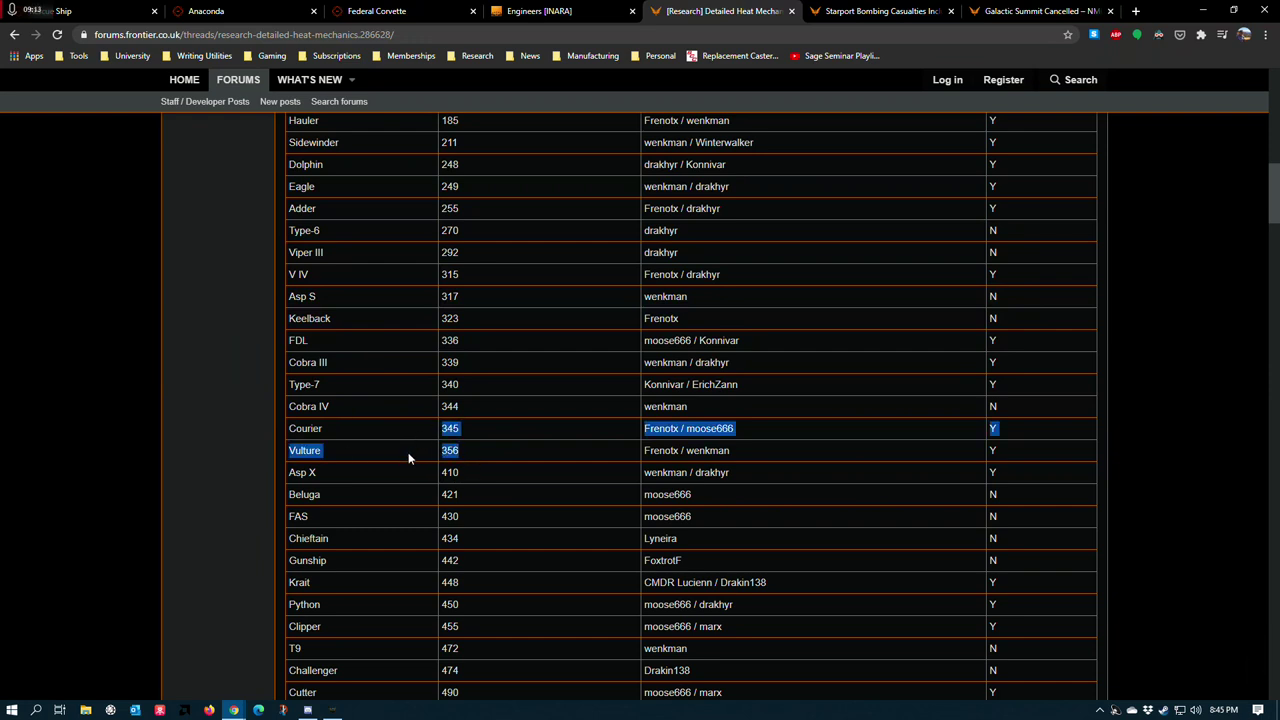
pyautogui.click(470, 456)
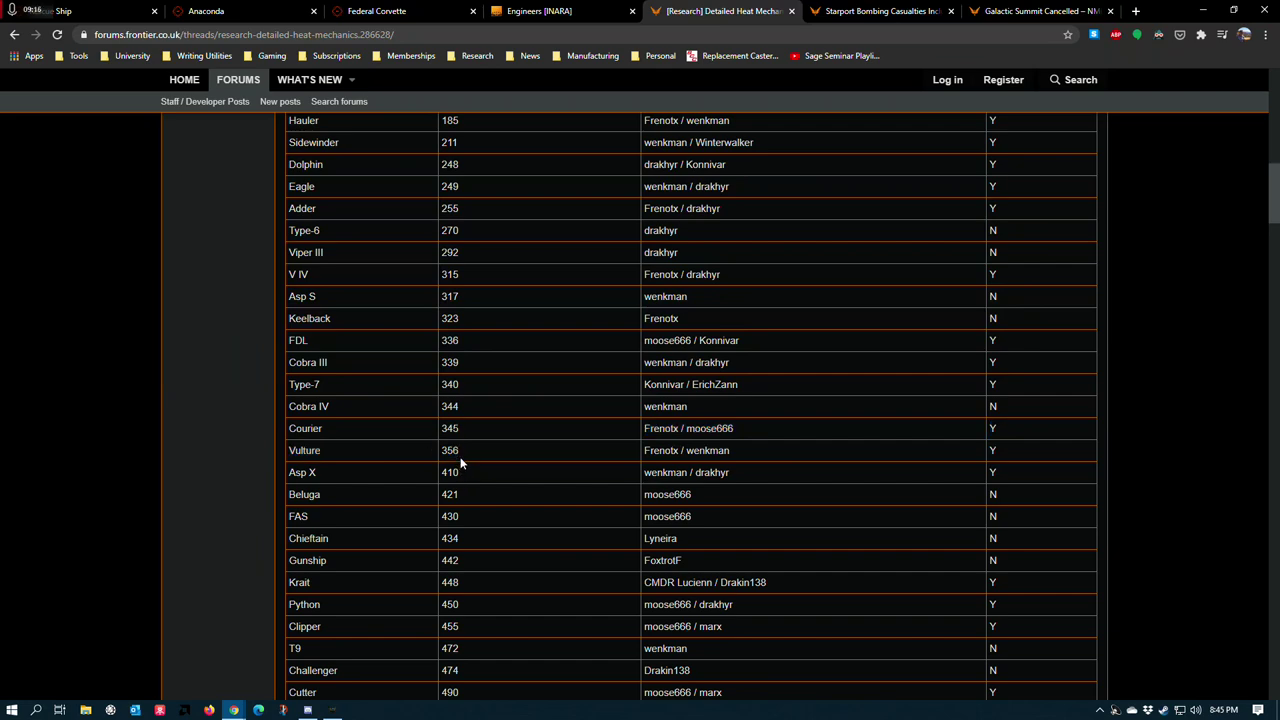
# Mark the Vulture's thermal capacity, compare it with the larger ships in the table, and clear the selection
pyautogui.scroll(-5, 460, 453)
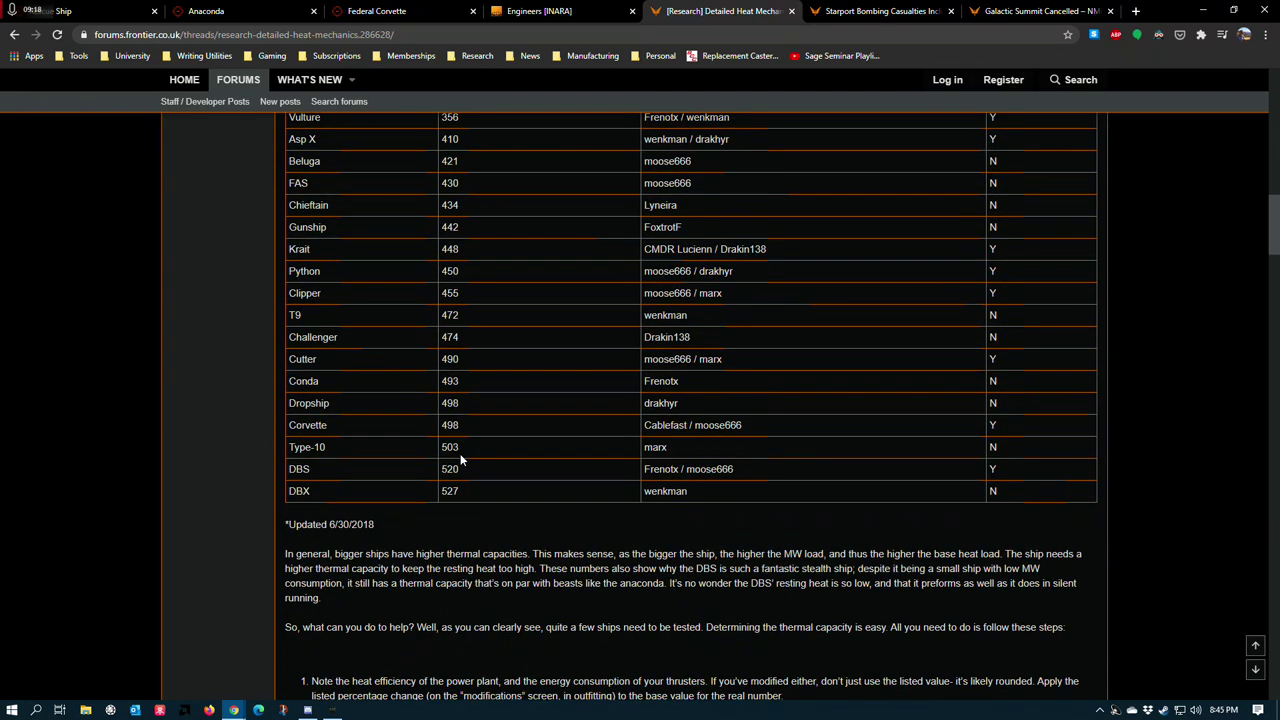
pyautogui.scroll(4, 451, 452)
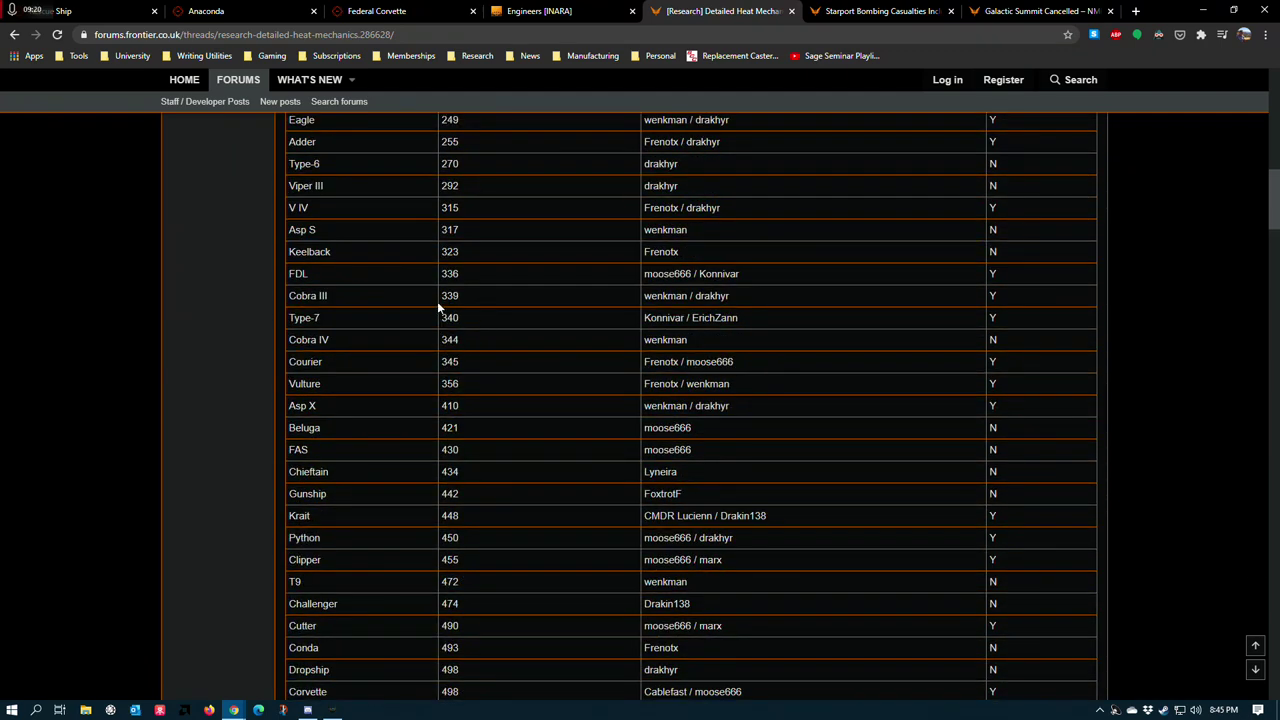
pyautogui.doubleClick(430, 384)
pyautogui.scroll(2, 428, 420)
pyautogui.scroll(-2, 339, 350)
pyautogui.scroll(-4, 337, 340)
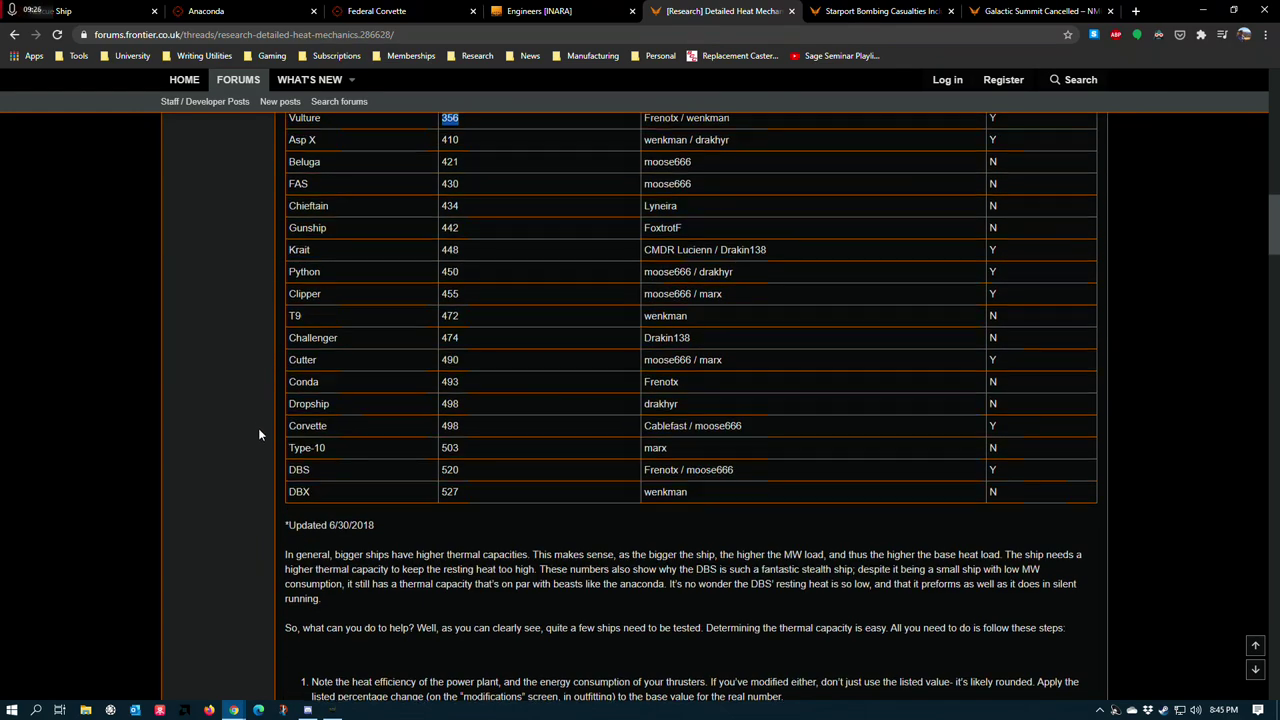
pyautogui.scroll(5, 253, 450)
pyautogui.scroll(-5, 251, 480)
pyautogui.click(449, 537)
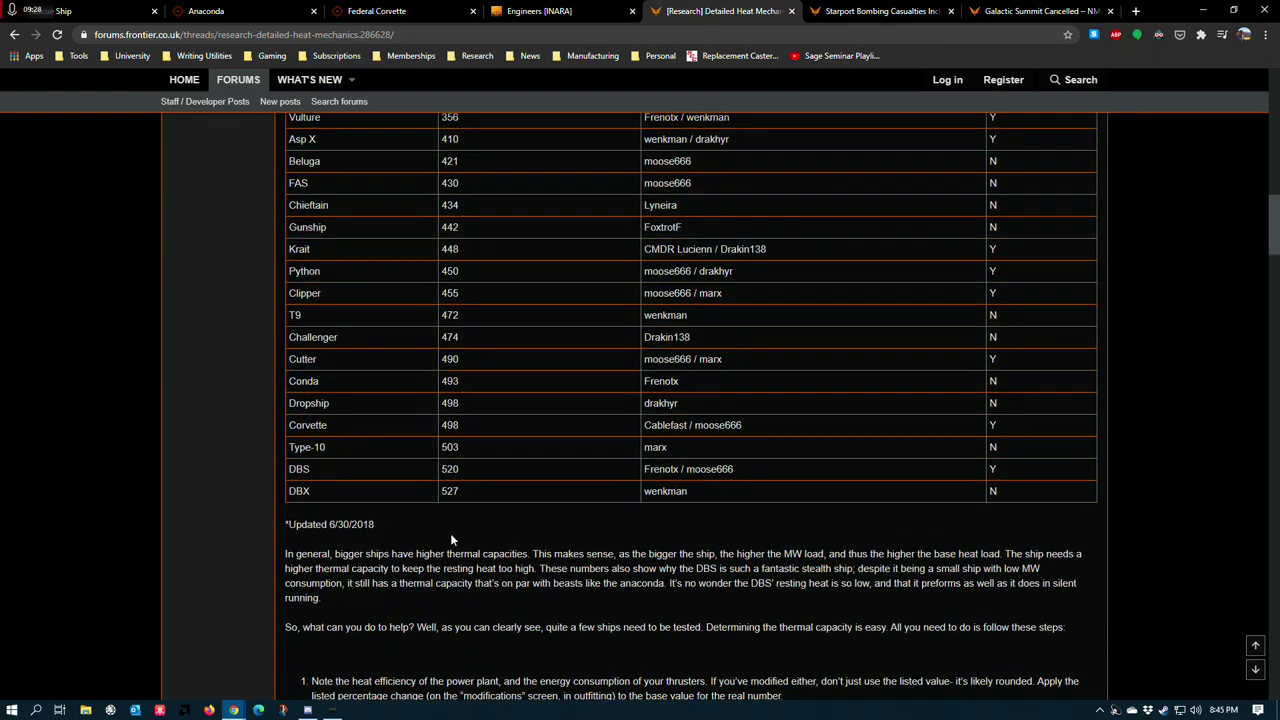
# Compare the Type-7's thermal capacity with those of the Anaconda, Corvette and Type-10 in the table
pyautogui.scroll(-3, 450, 533)
pyautogui.scroll(5, 431, 496)
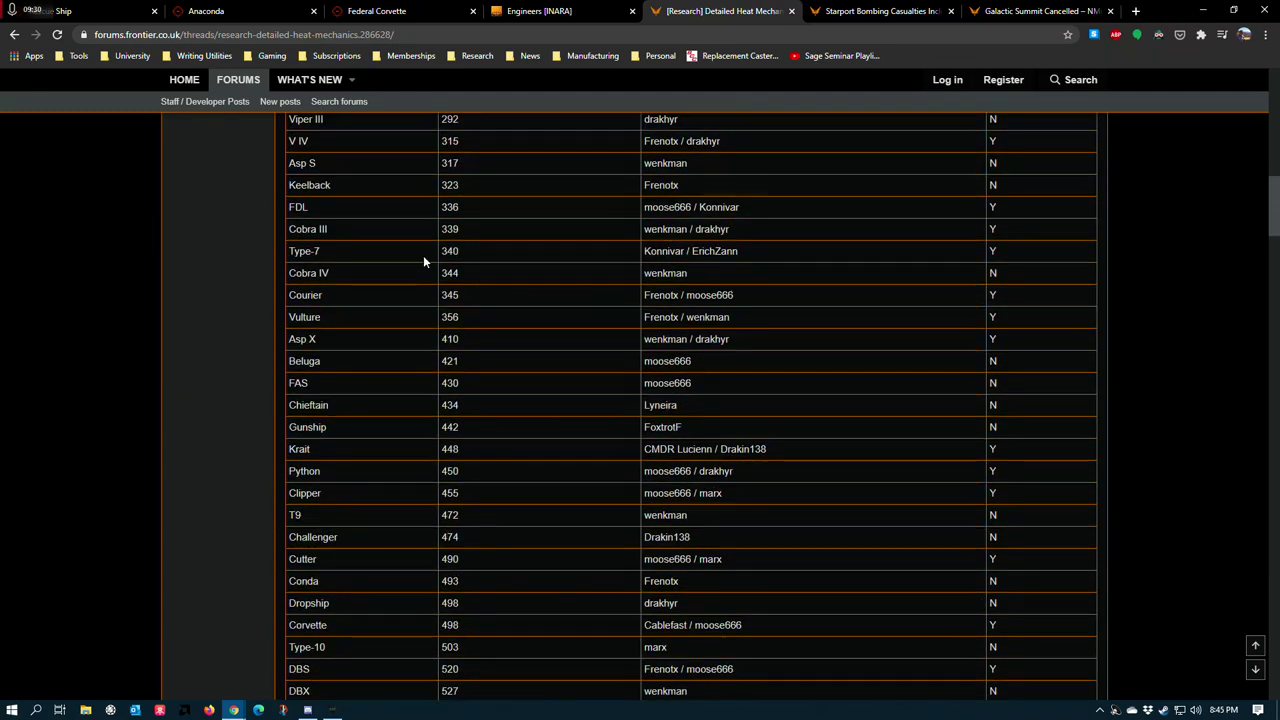
pyautogui.scroll(-3, 391, 358)
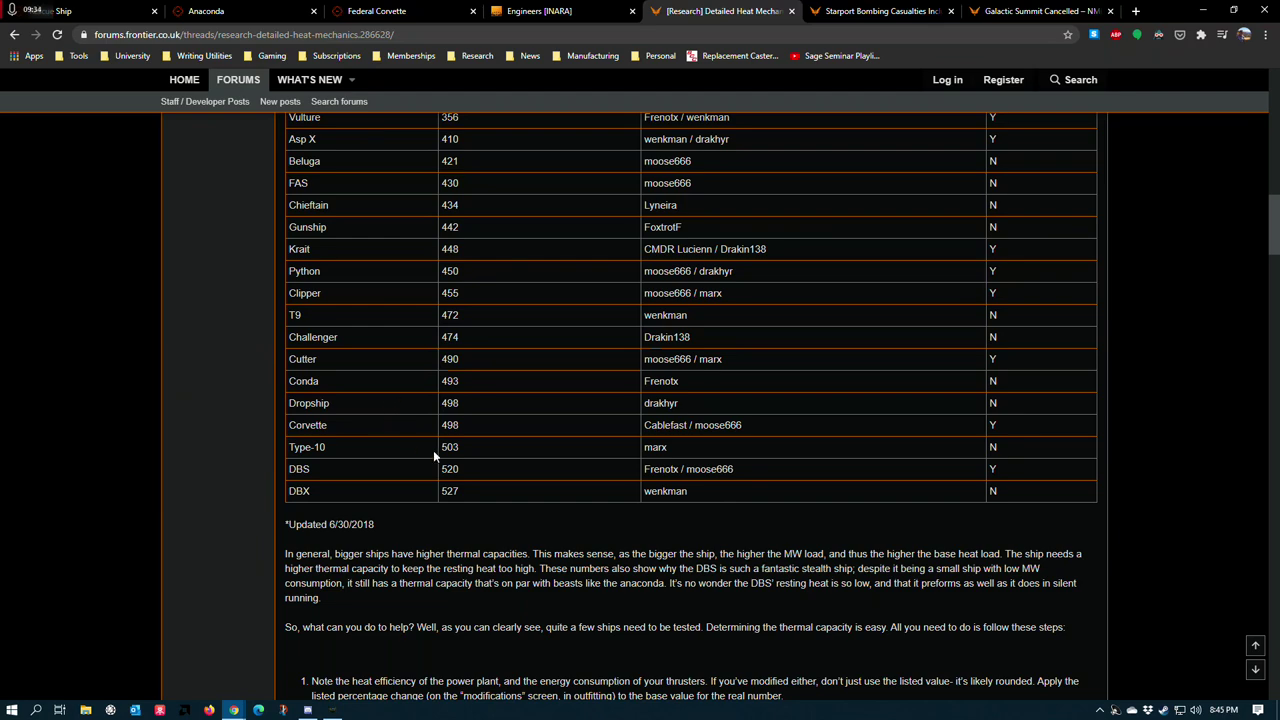
pyautogui.scroll(2, 414, 483)
pyautogui.scroll(-1, 414, 483)
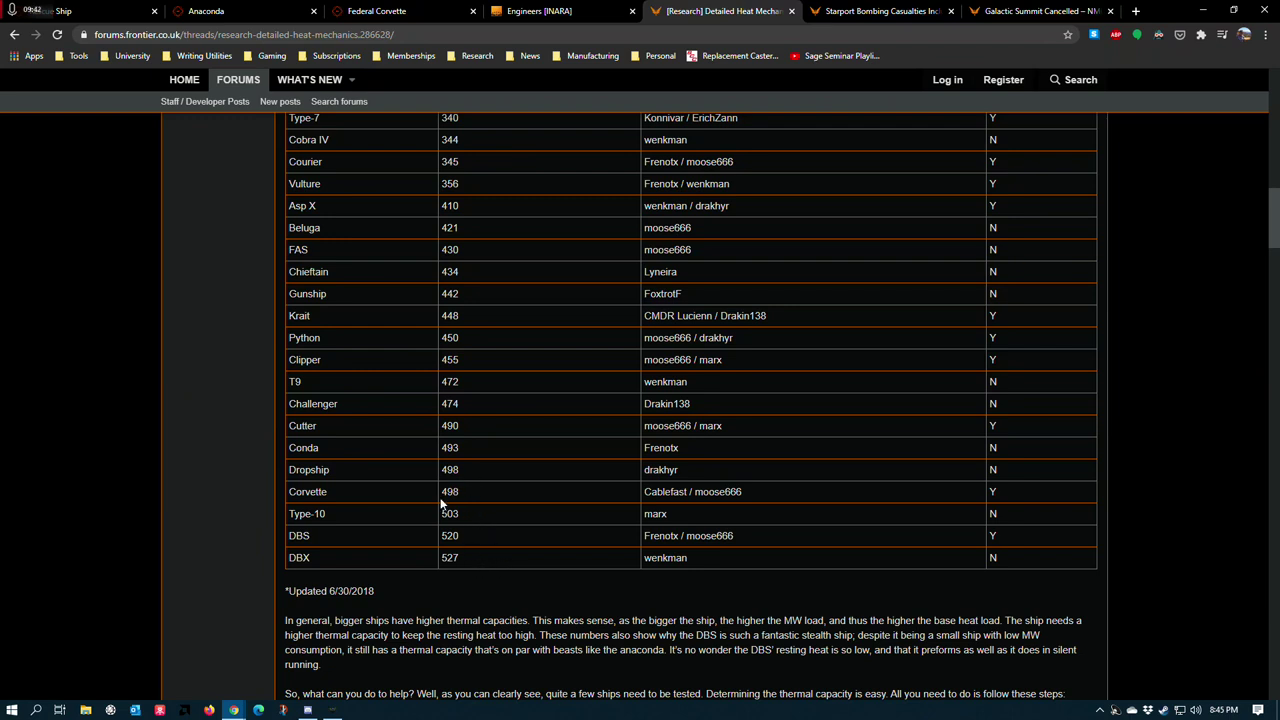
# Switch to the Anaconda build and examine its power plant's grade 5 Low Emissions, Armoured and Overcharged modifications
pyautogui.click(204, 11)
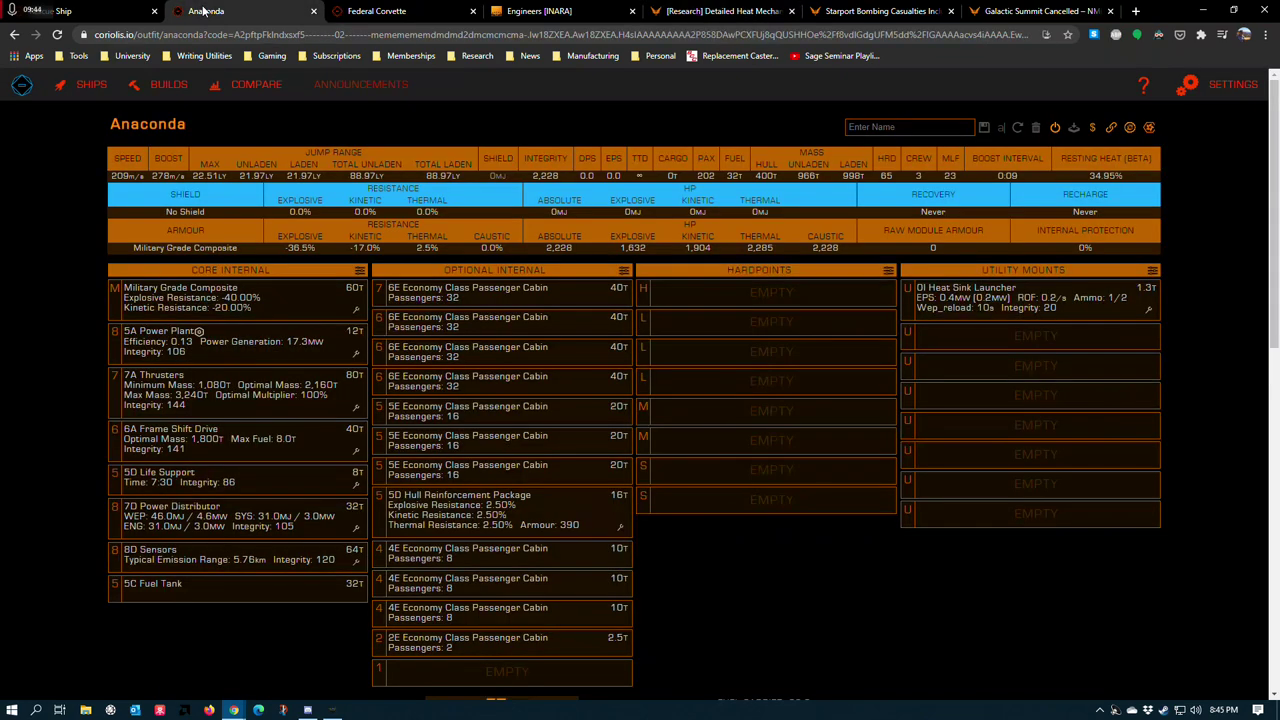
pyautogui.click(356, 354)
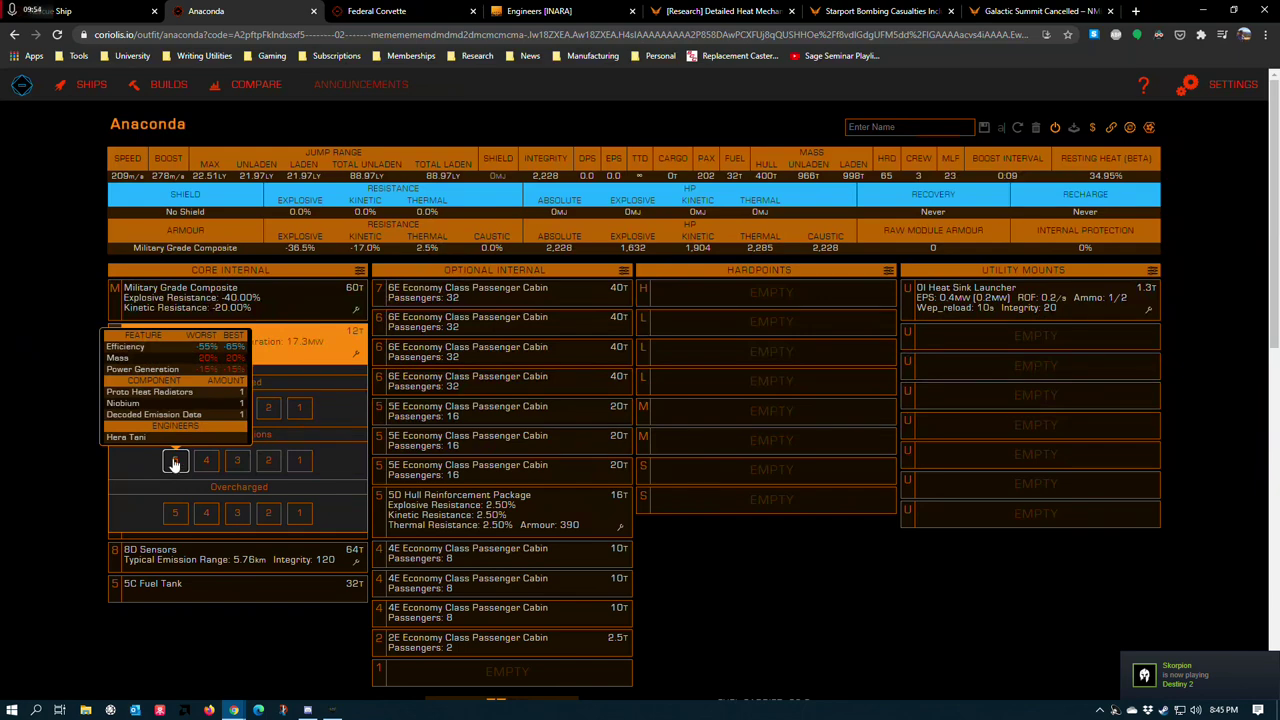
pyautogui.click(174, 463)
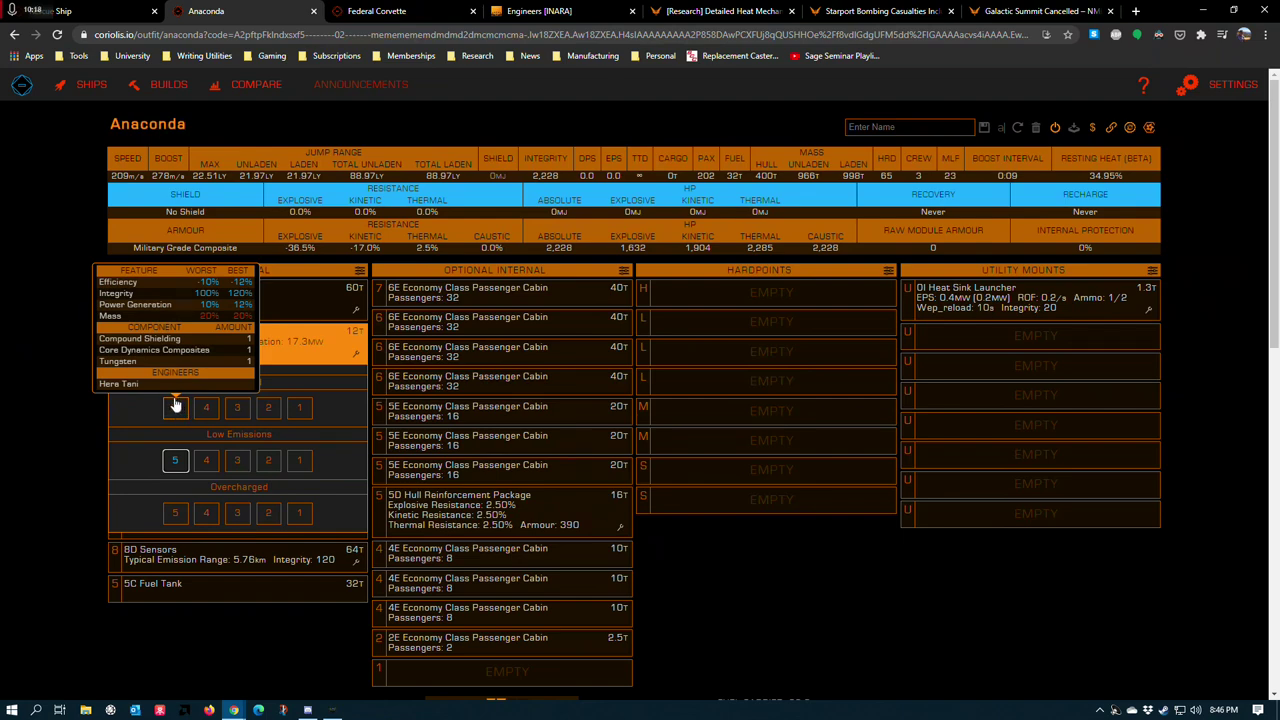
pyautogui.moveTo(170, 470)
pyautogui.moveTo(175, 514)
pyautogui.click(28, 393)
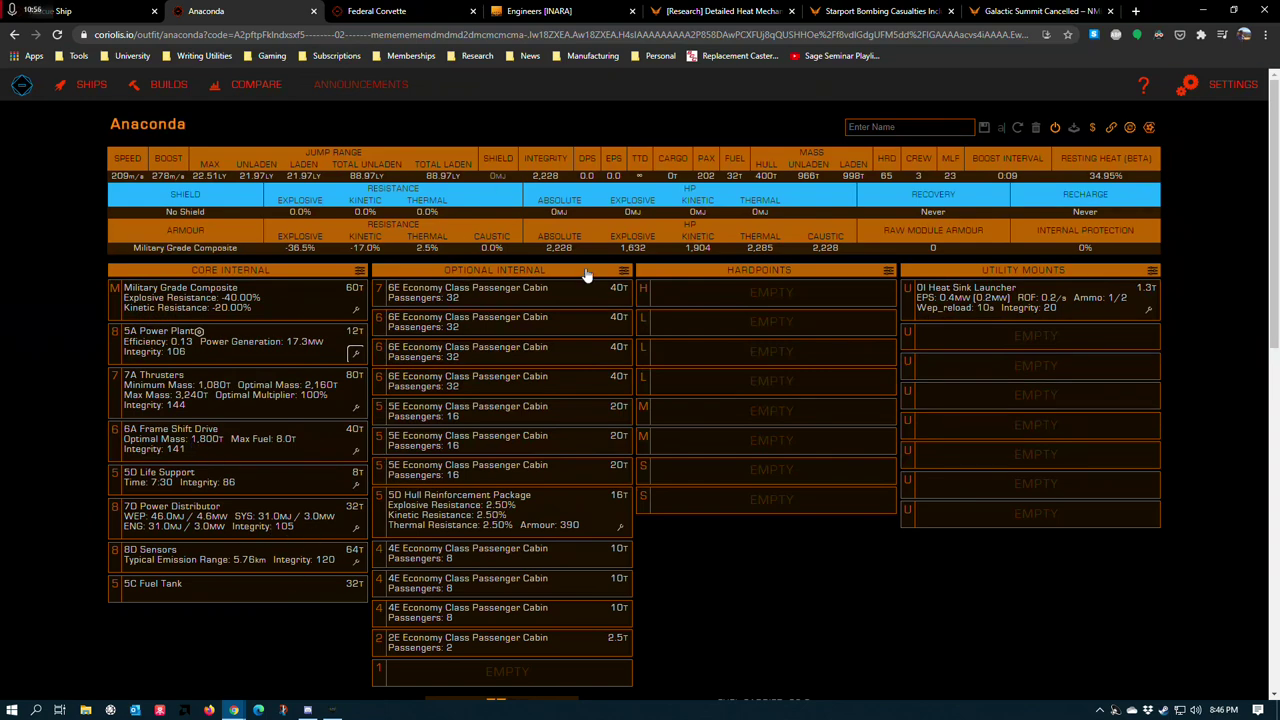
# Return to the Detailed Heat Mechanics thread and review the first post's testing steps, cooling formula and highlights
pyautogui.click(722, 11)
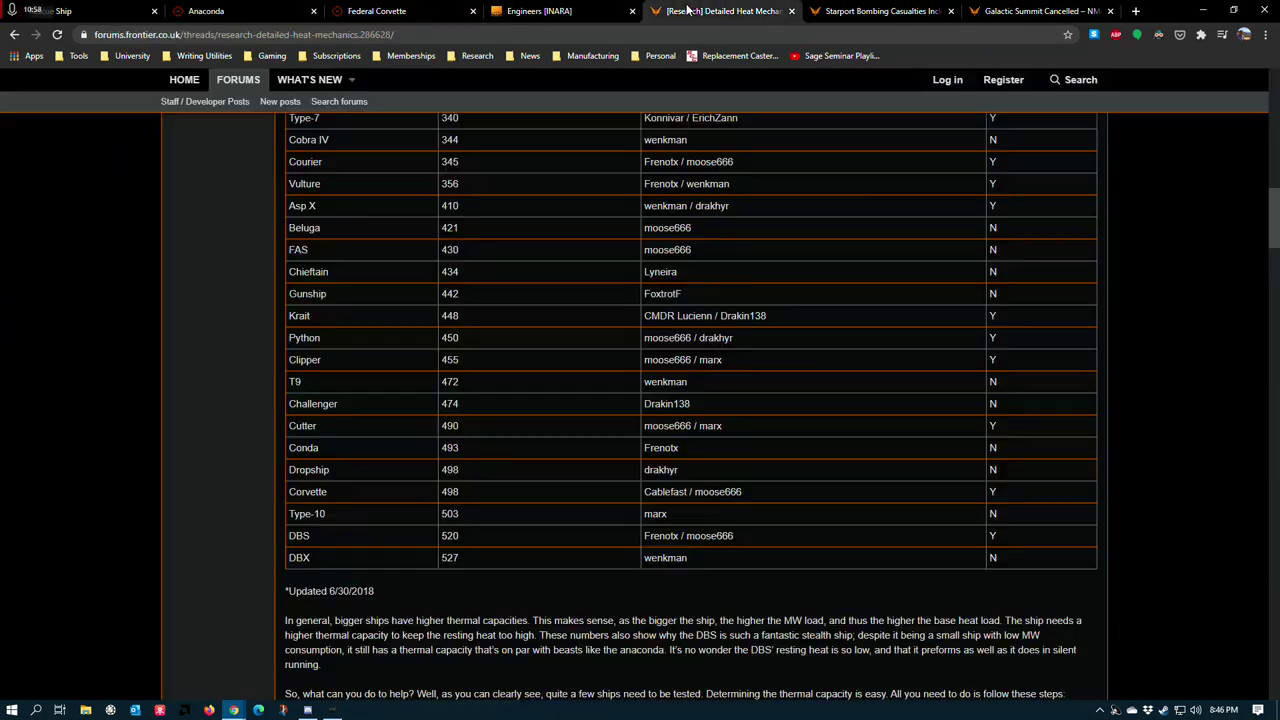
pyautogui.scroll(-5, 495, 358)
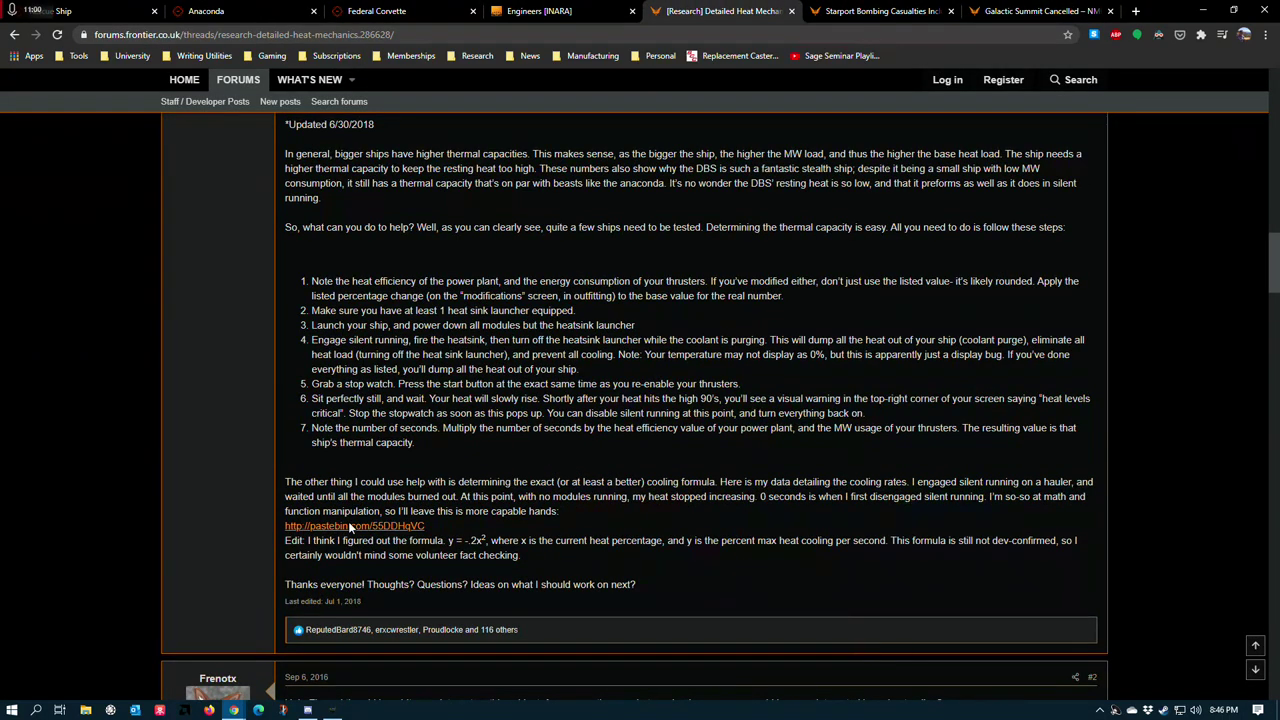
pyautogui.scroll(4, 350, 560)
pyautogui.scroll(15, 357, 600)
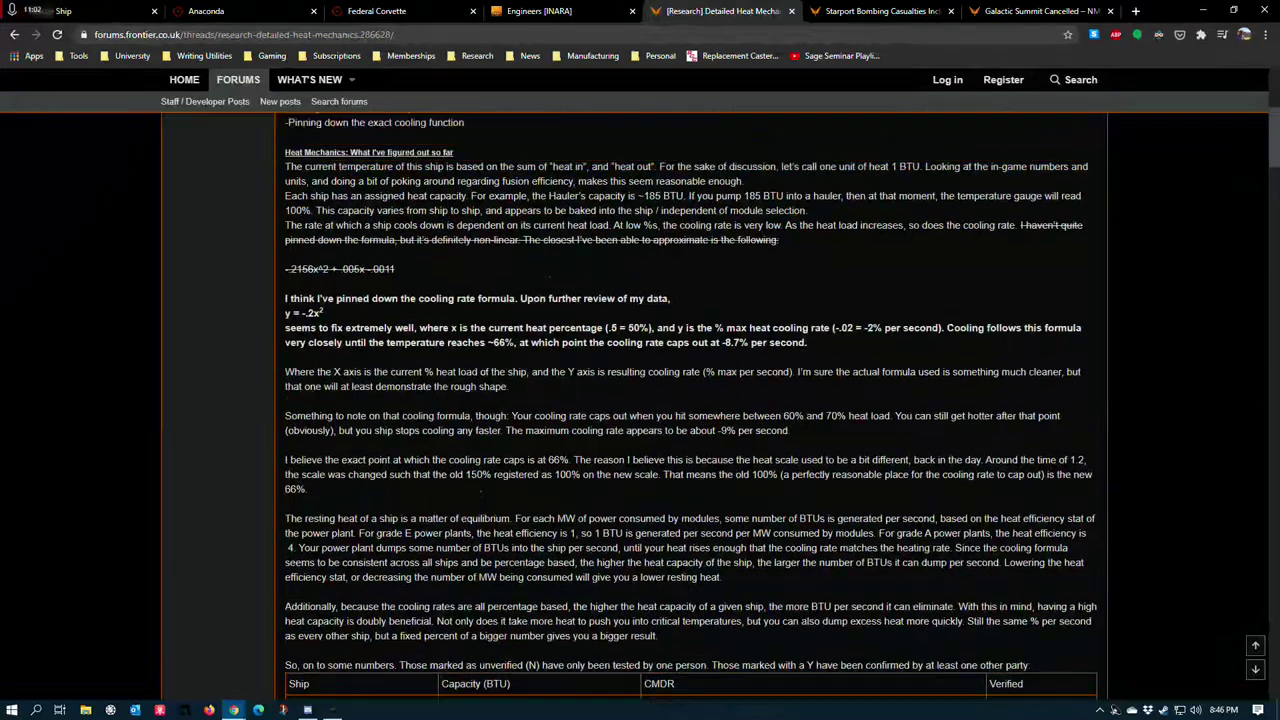
pyautogui.scroll(3, 335, 510)
pyautogui.scroll(-4, 340, 370)
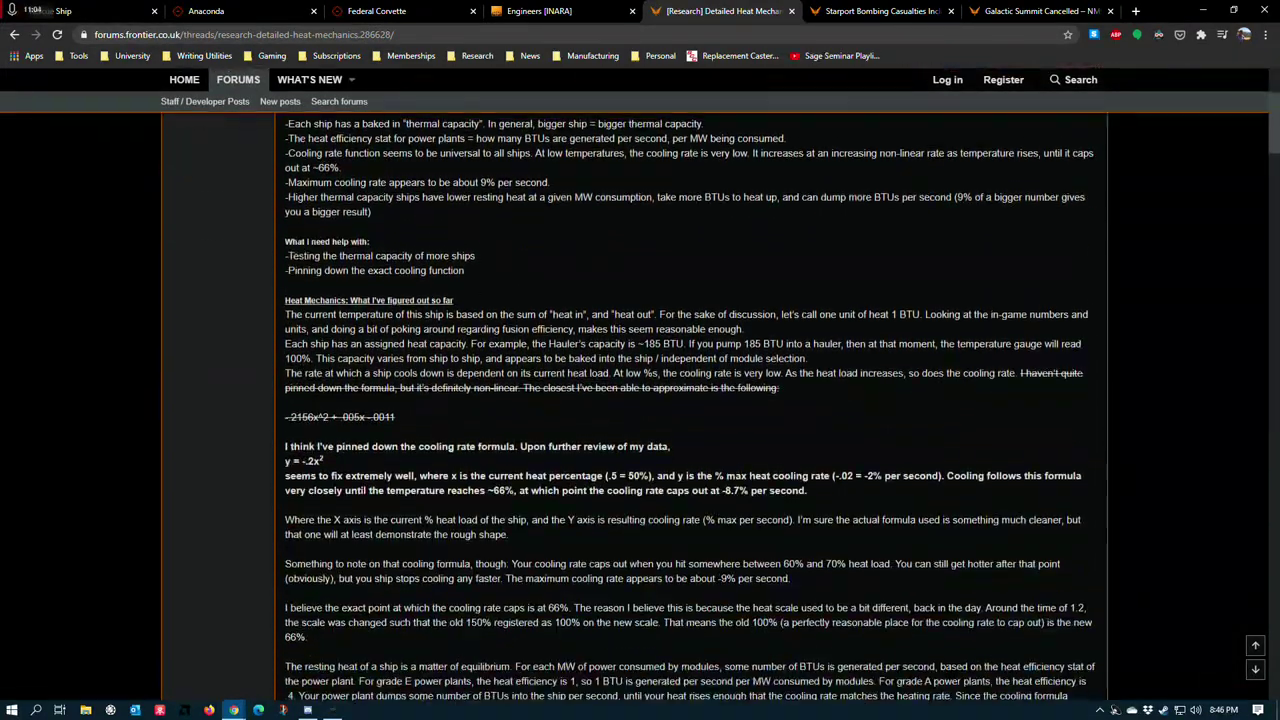
pyautogui.scroll(2, 634, 400)
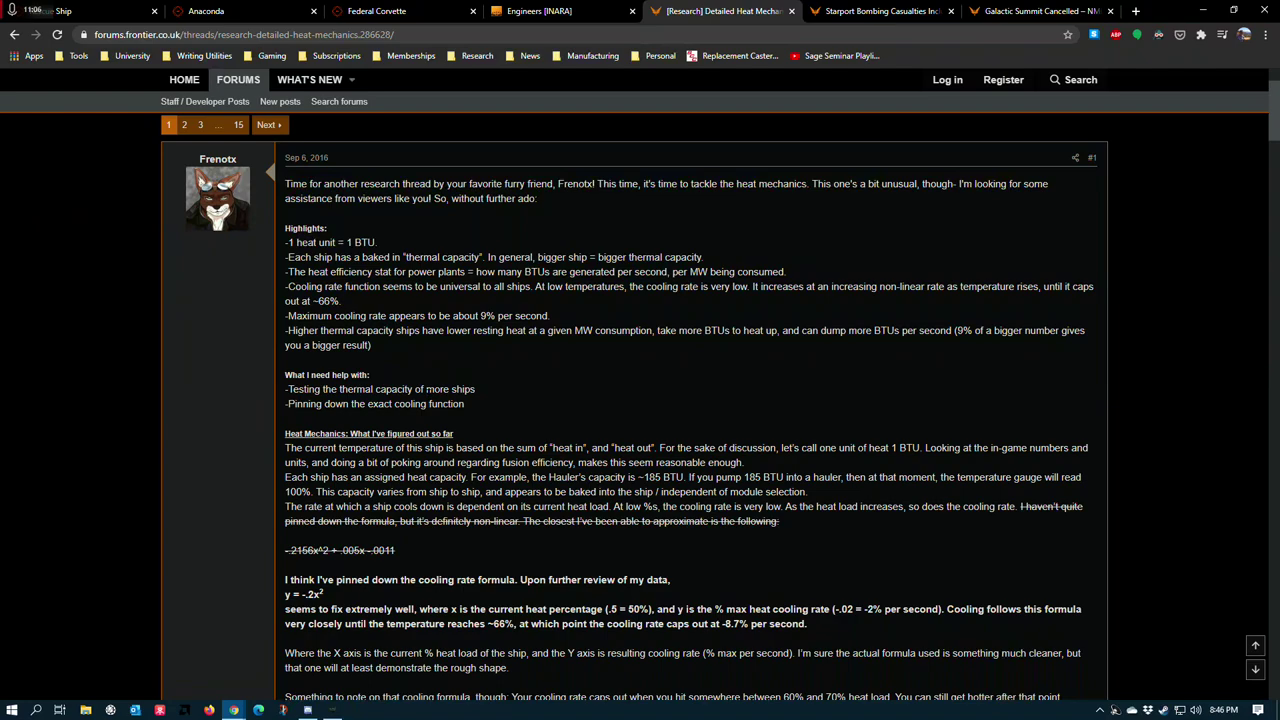
pyautogui.scroll(-2, 353, 521)
pyautogui.scroll(3, 353, 521)
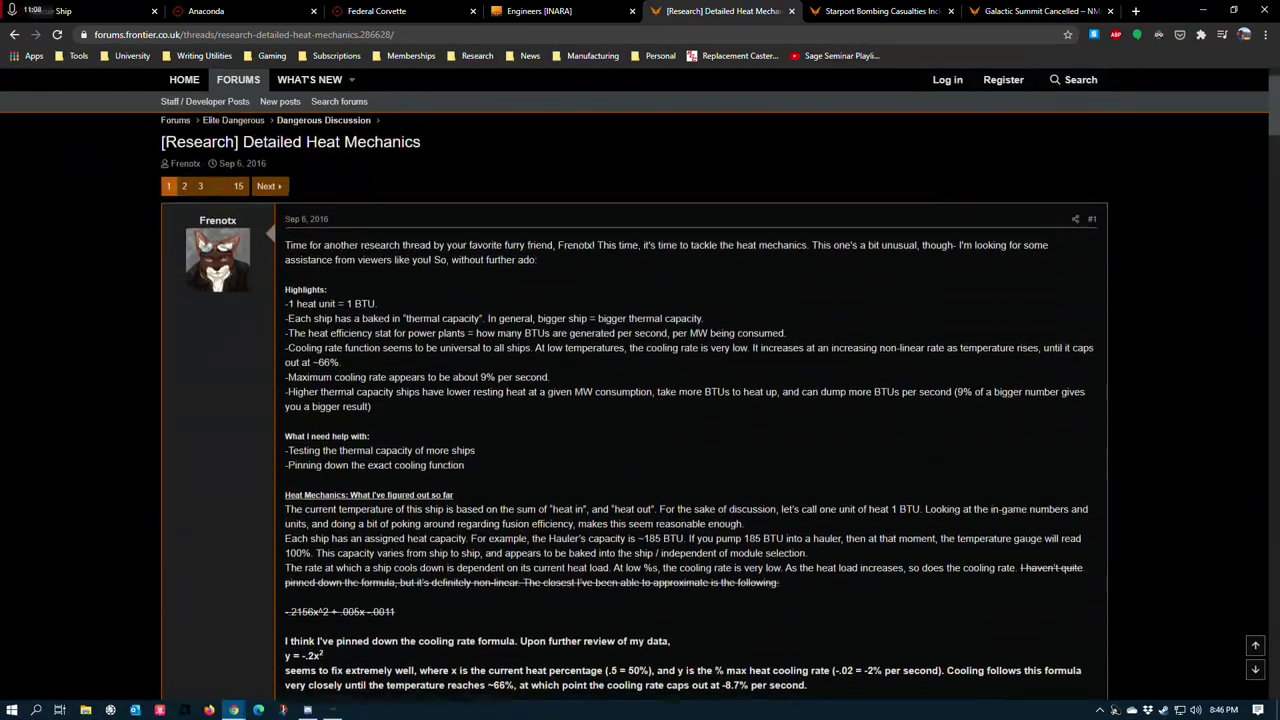
pyautogui.scroll(1, 356, 549)
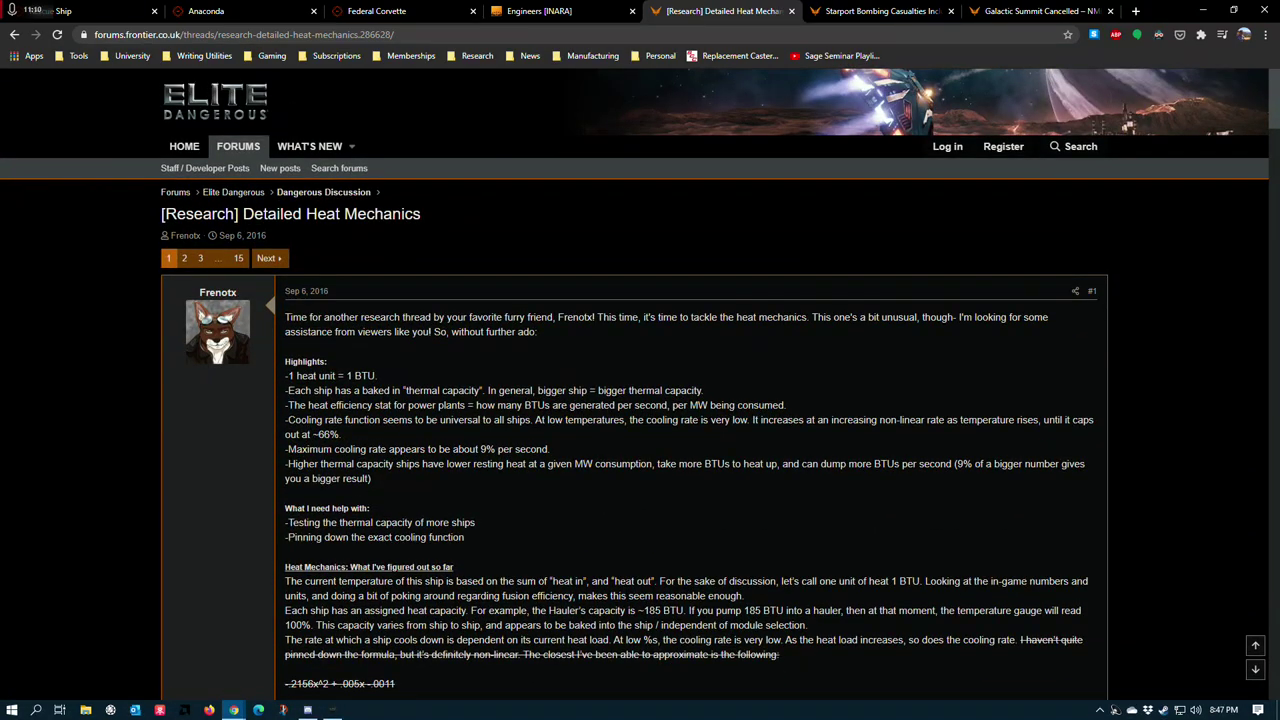
# Go back to the end of the thermal capacity table and mark the DBX value
pyautogui.scroll(-15, 317, 462)
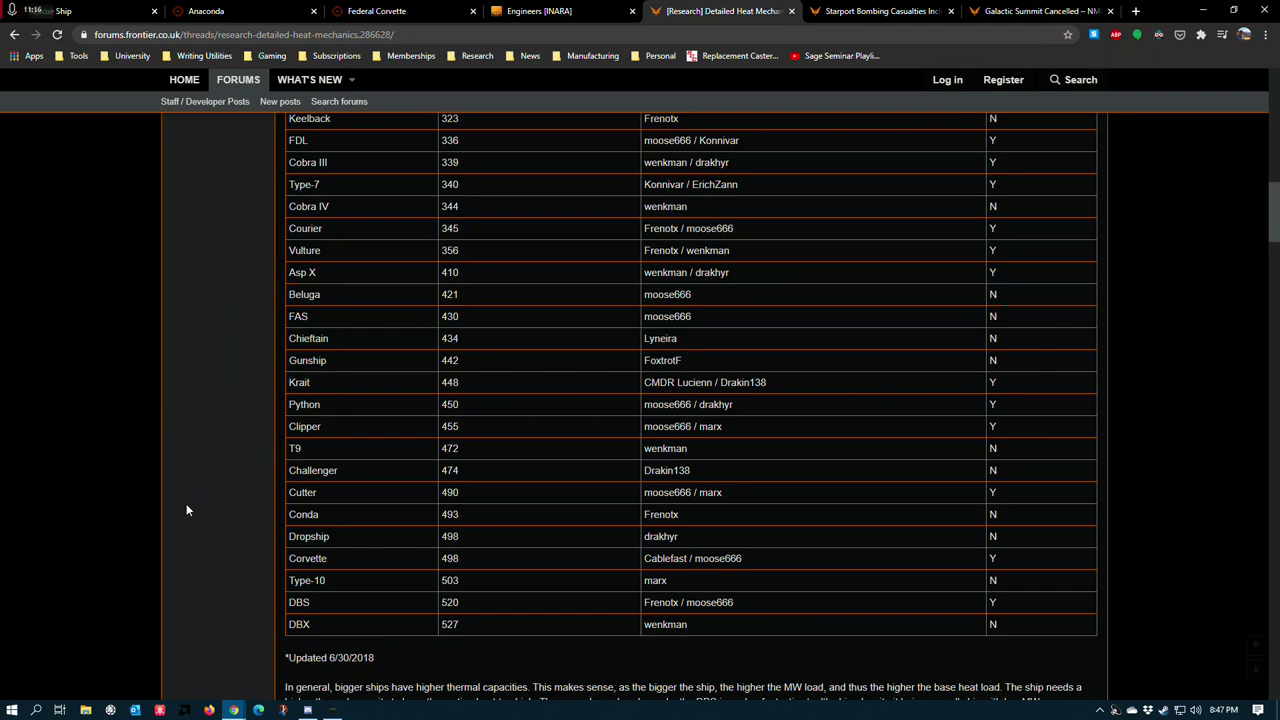
pyautogui.scroll(-2, 186, 503)
pyautogui.moveTo(468, 474); pyautogui.dragTo(440, 472)
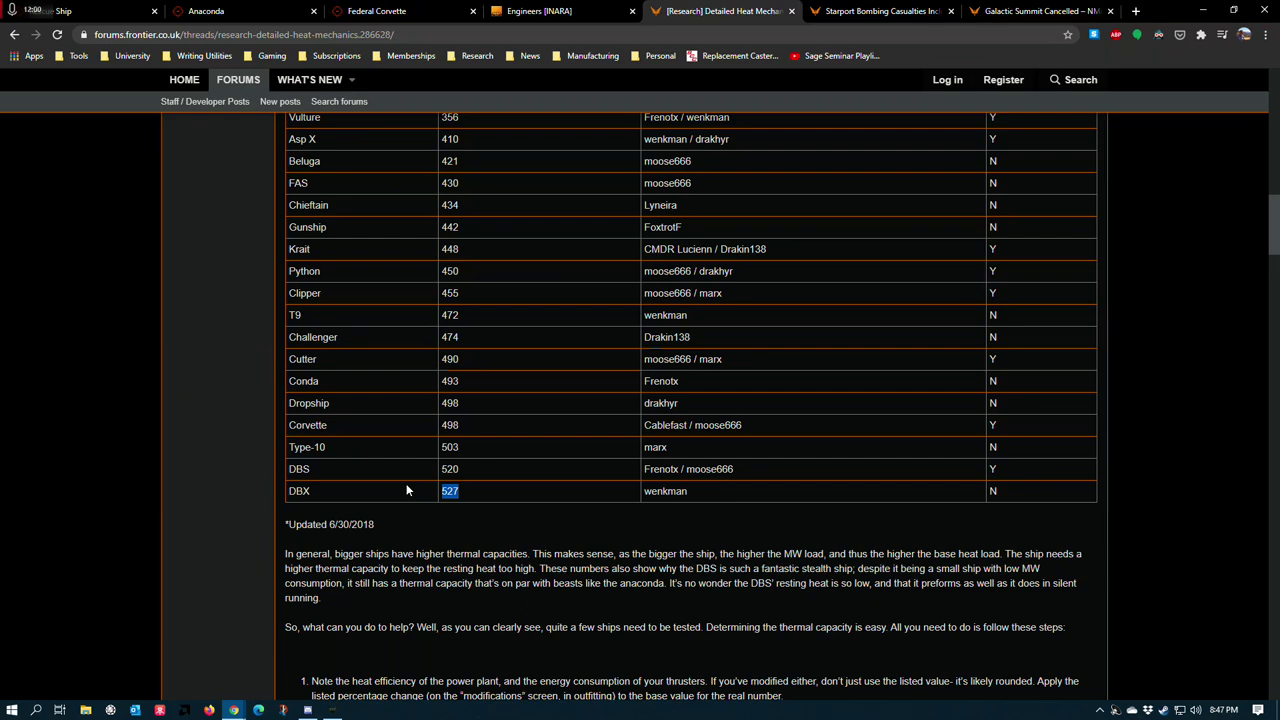
# Compare the smaller ships' thermal capacities with the DBX value, then clear its marking and mark it again
pyautogui.scroll(2, 403, 434)
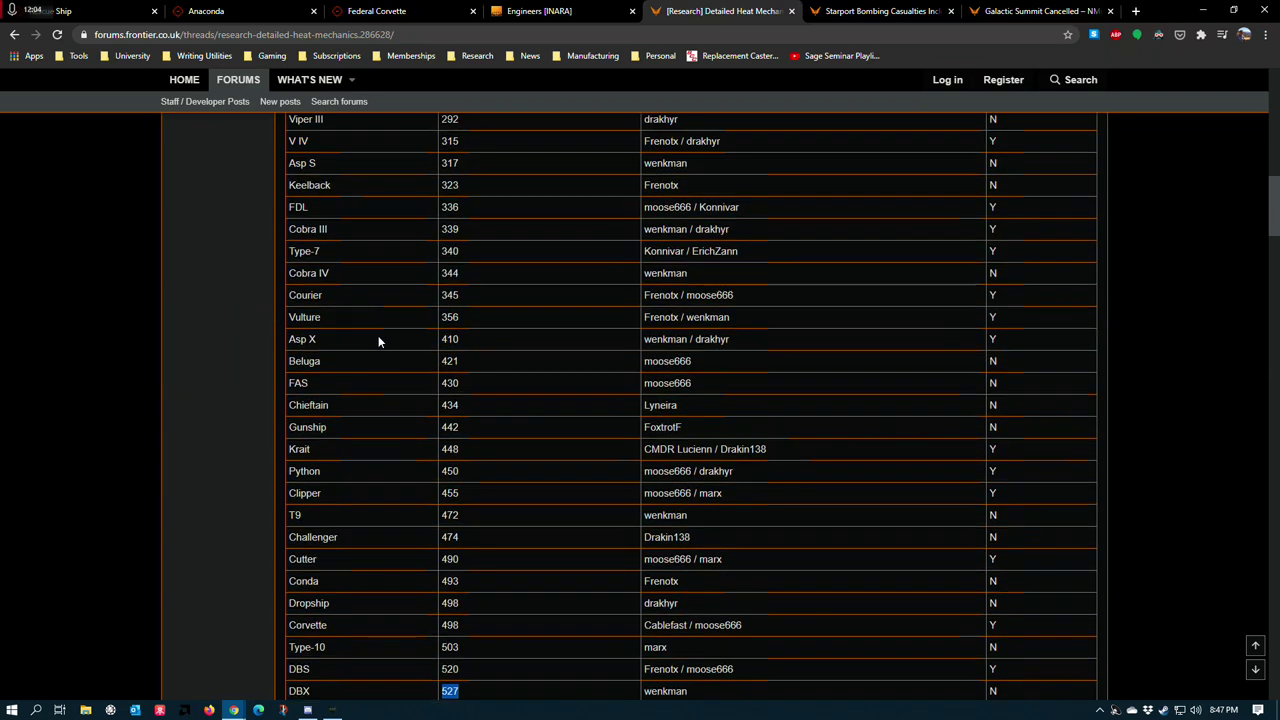
pyautogui.scroll(2, 378, 320)
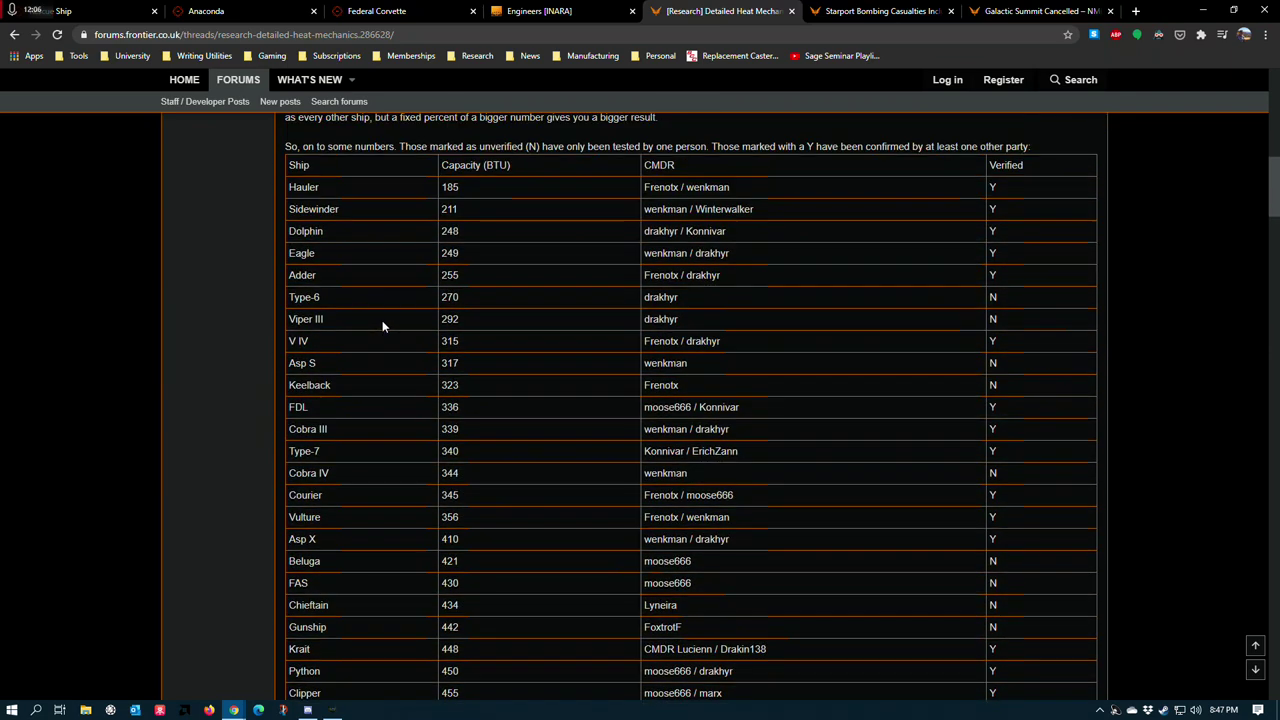
pyautogui.scroll(-1, 375, 308)
pyautogui.scroll(-3, 368, 303)
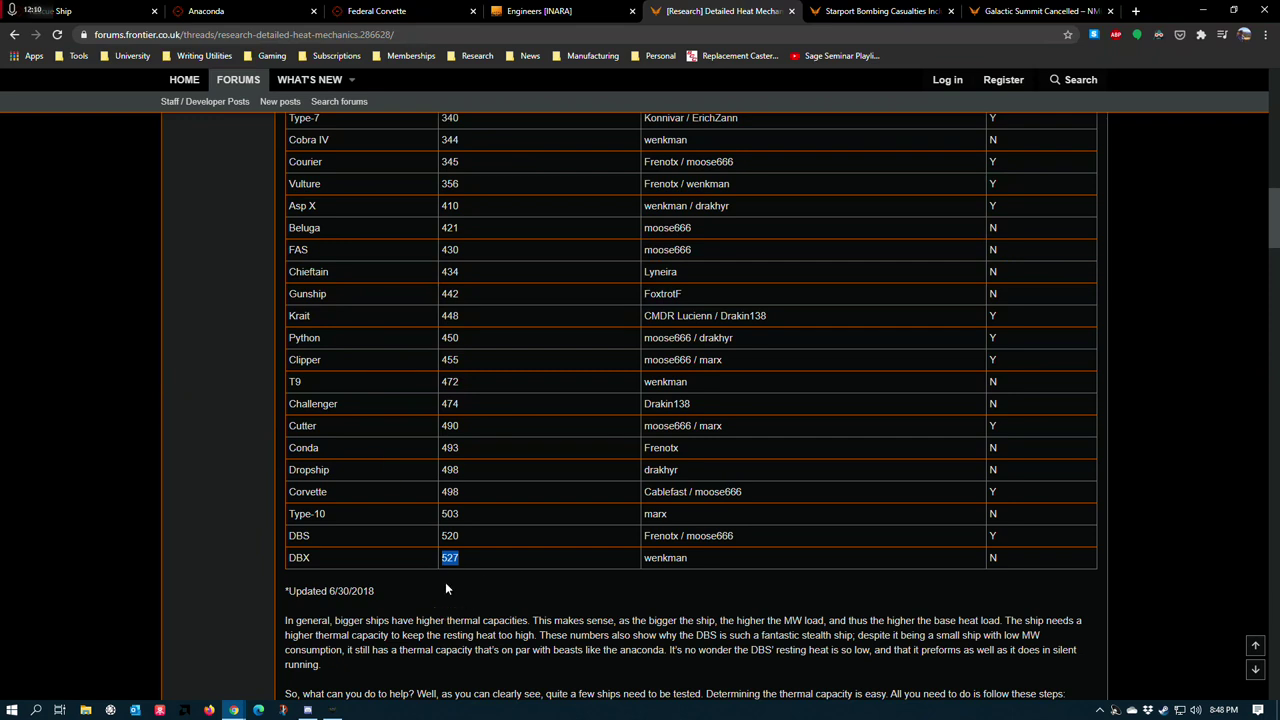
pyautogui.click(474, 555)
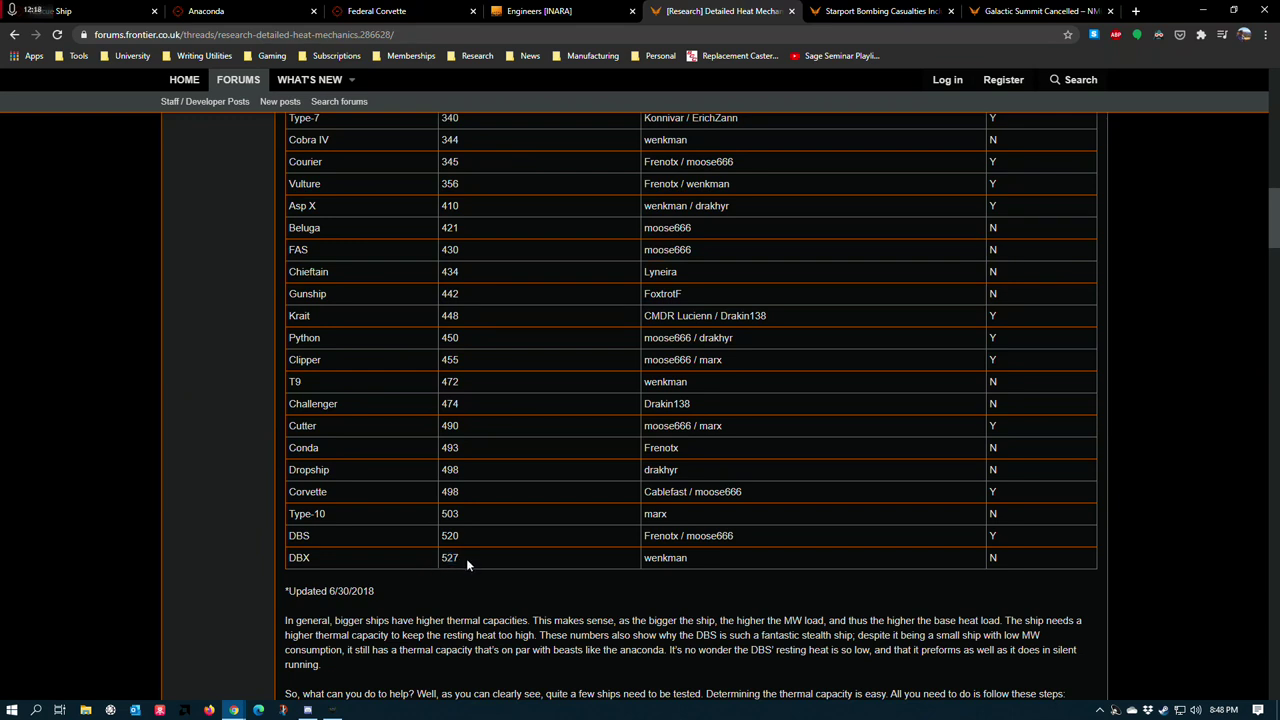
pyautogui.moveTo(466, 558); pyautogui.dragTo(440, 558)
# On the INARA engineers page, mark Felicity Farseer's grade 1 and Hera Tani's grade 5 power plant entries
pyautogui.hotkey('ctrl', 'shift', 'Tab')
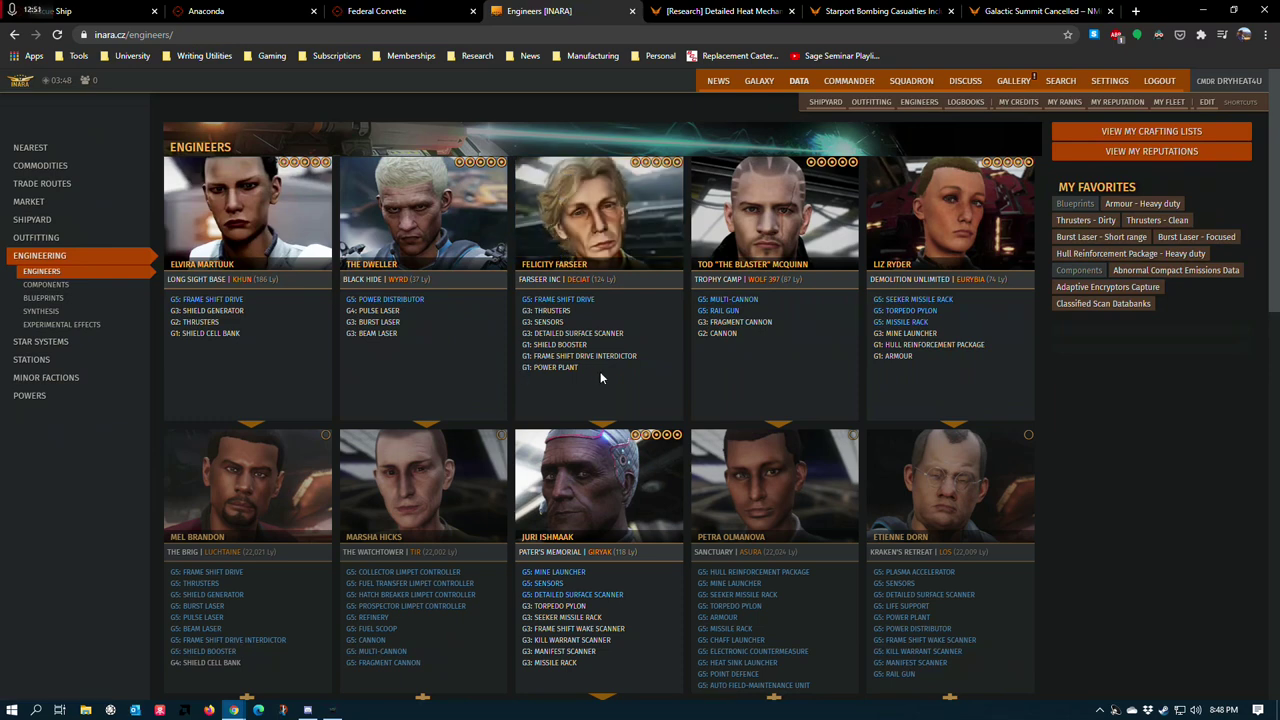
pyautogui.moveTo(592, 370); pyautogui.dragTo(517, 375)
pyautogui.scroll(-8, 722, 337)
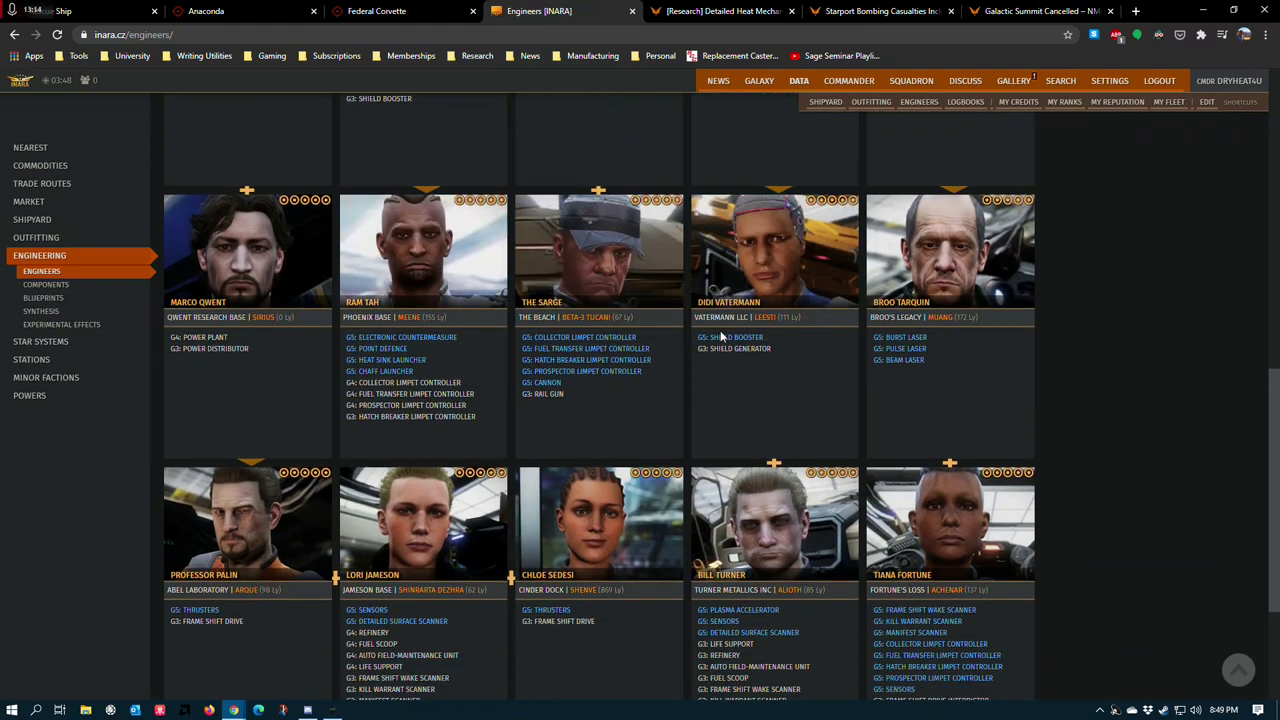
pyautogui.scroll(2, 778, 500)
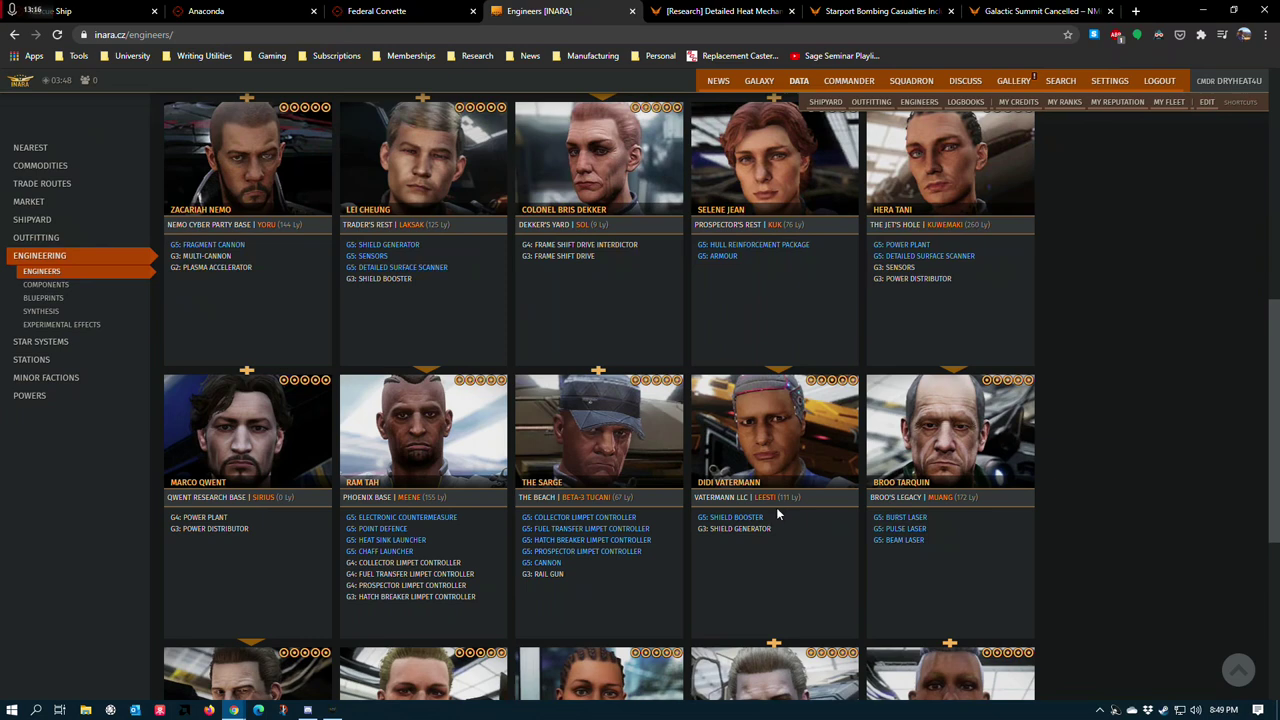
pyautogui.scroll(1, 850, 400)
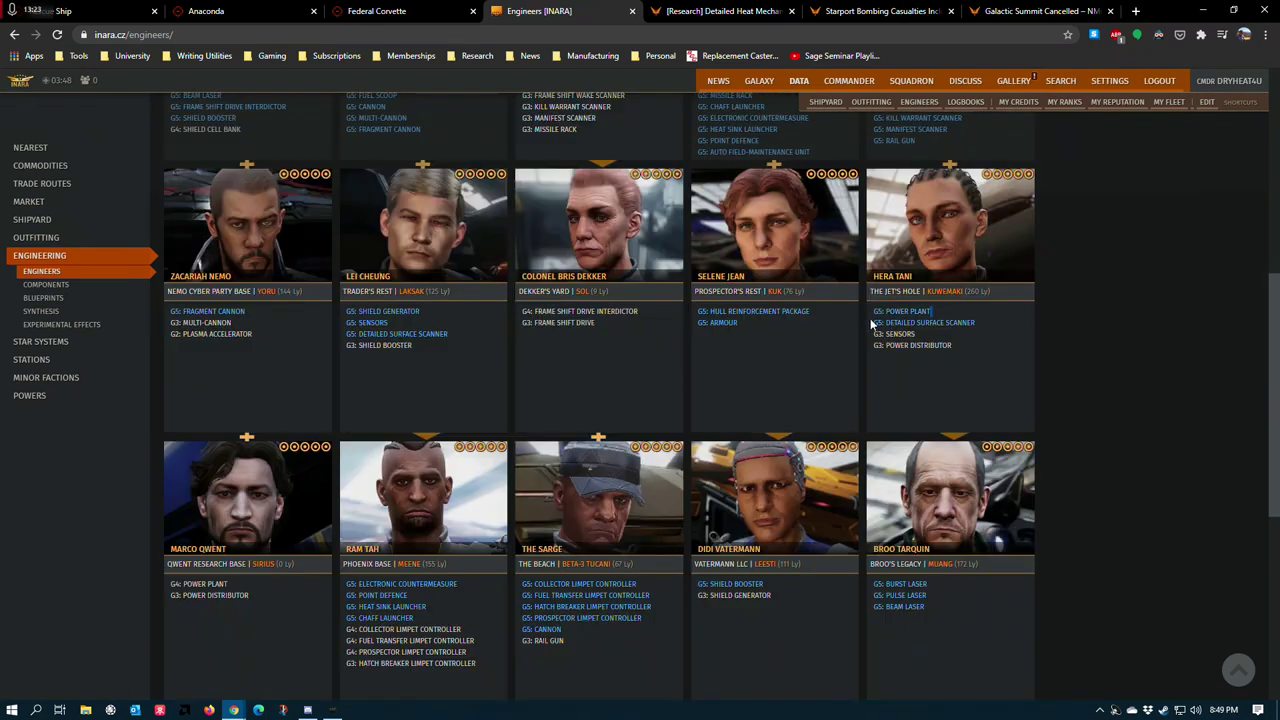
pyautogui.moveTo(872, 311); pyautogui.dragTo(930, 311)
pyautogui.scroll(1, 946, 423)
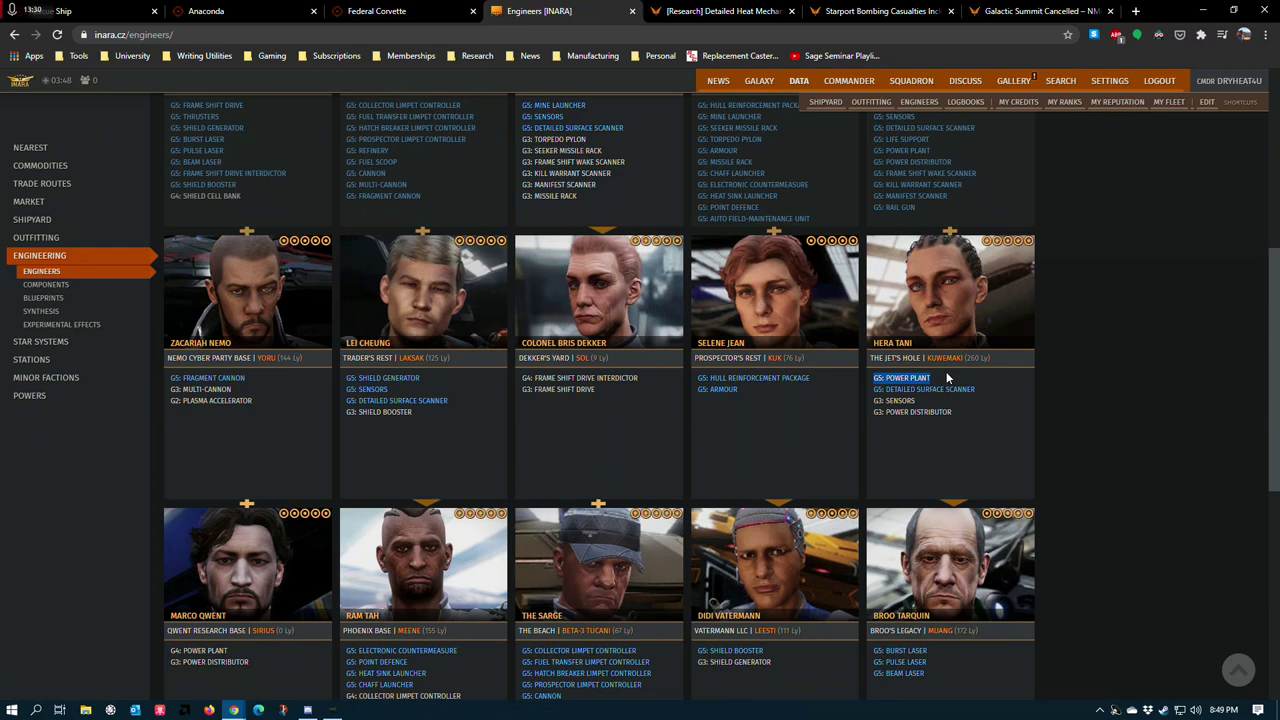
pyautogui.moveTo(948, 380); pyautogui.dragTo(876, 385)
pyautogui.scroll(7, 876, 388)
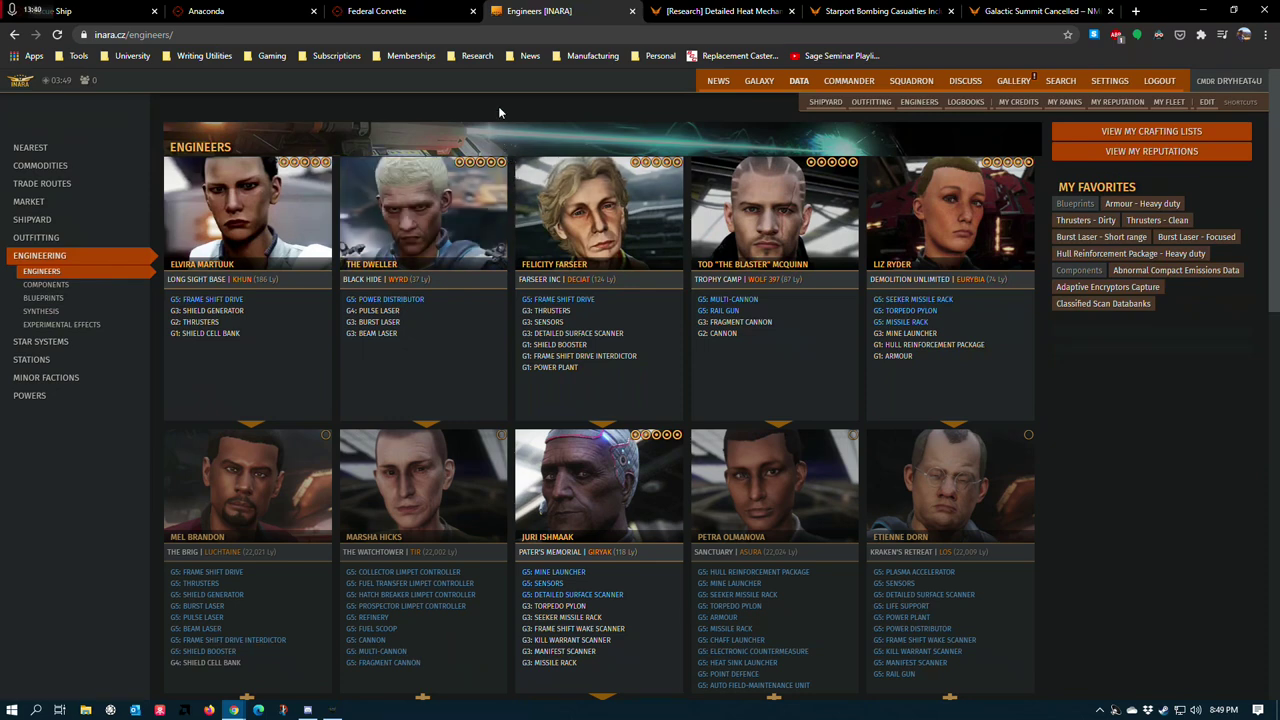
# Switch to the Type-7 Transporter build, mark its build name and clear it, and review its modules and ship statistics
pyautogui.click(78, 8)
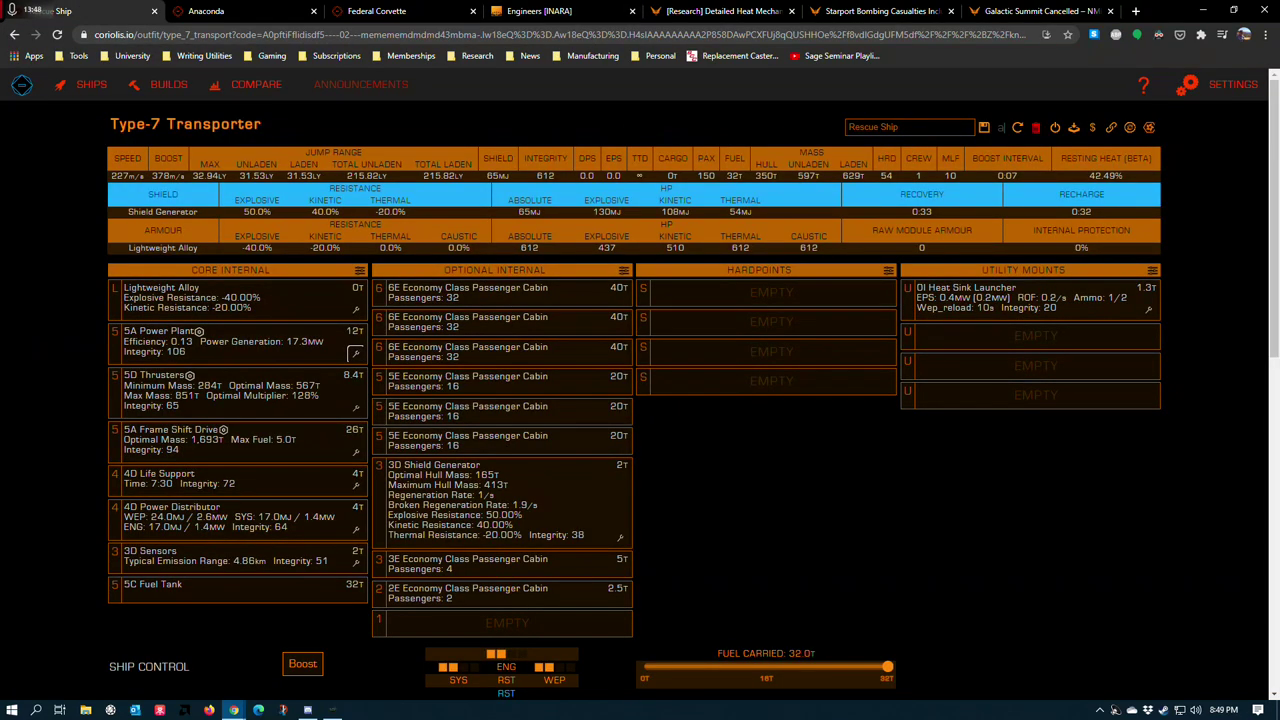
pyautogui.tripleClick(865, 127)
pyautogui.click(311, 125)
pyautogui.scroll(-1, 932, 537)
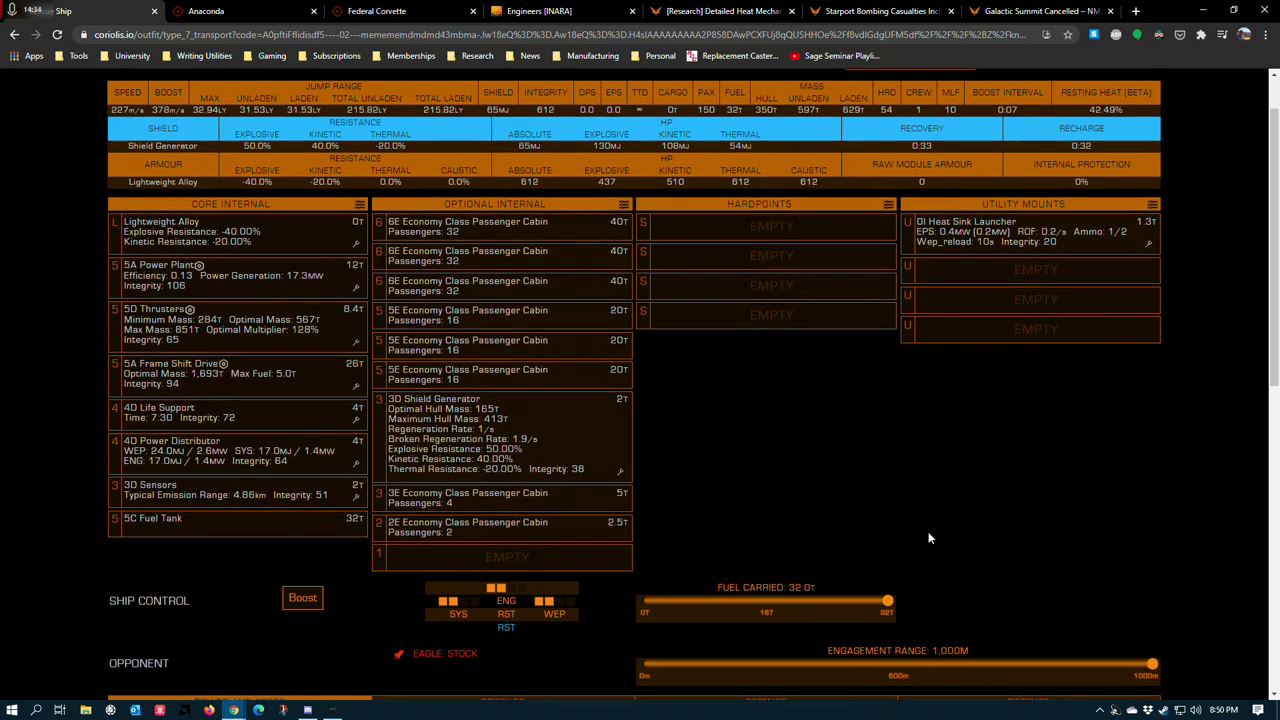
pyautogui.scroll(1, 927, 538)
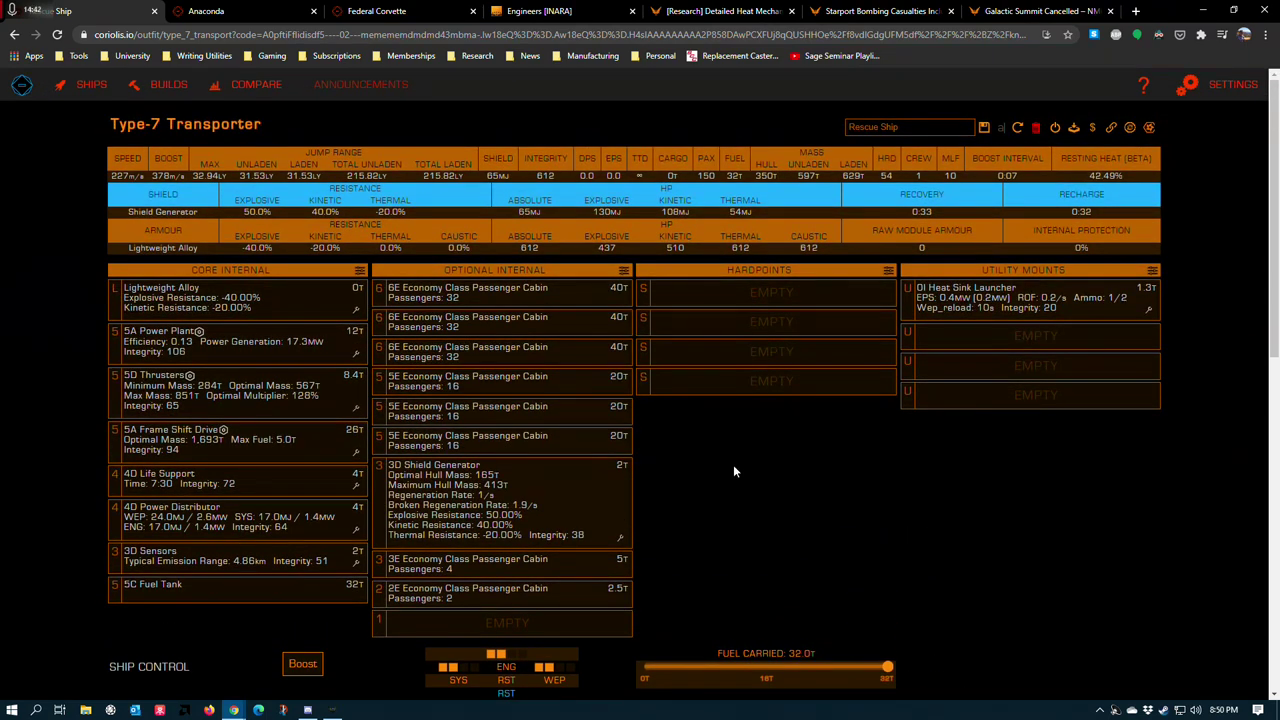
pyautogui.scroll(-2, 724, 464)
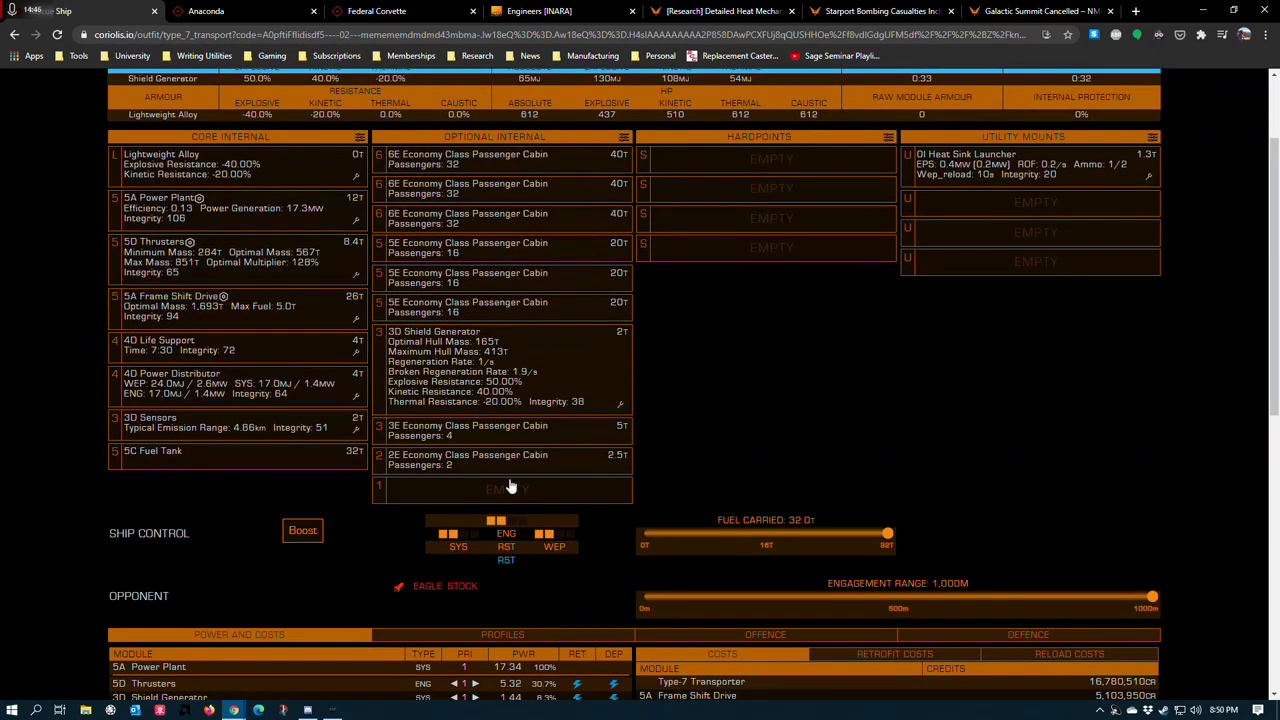
pyautogui.scroll(2, 691, 446)
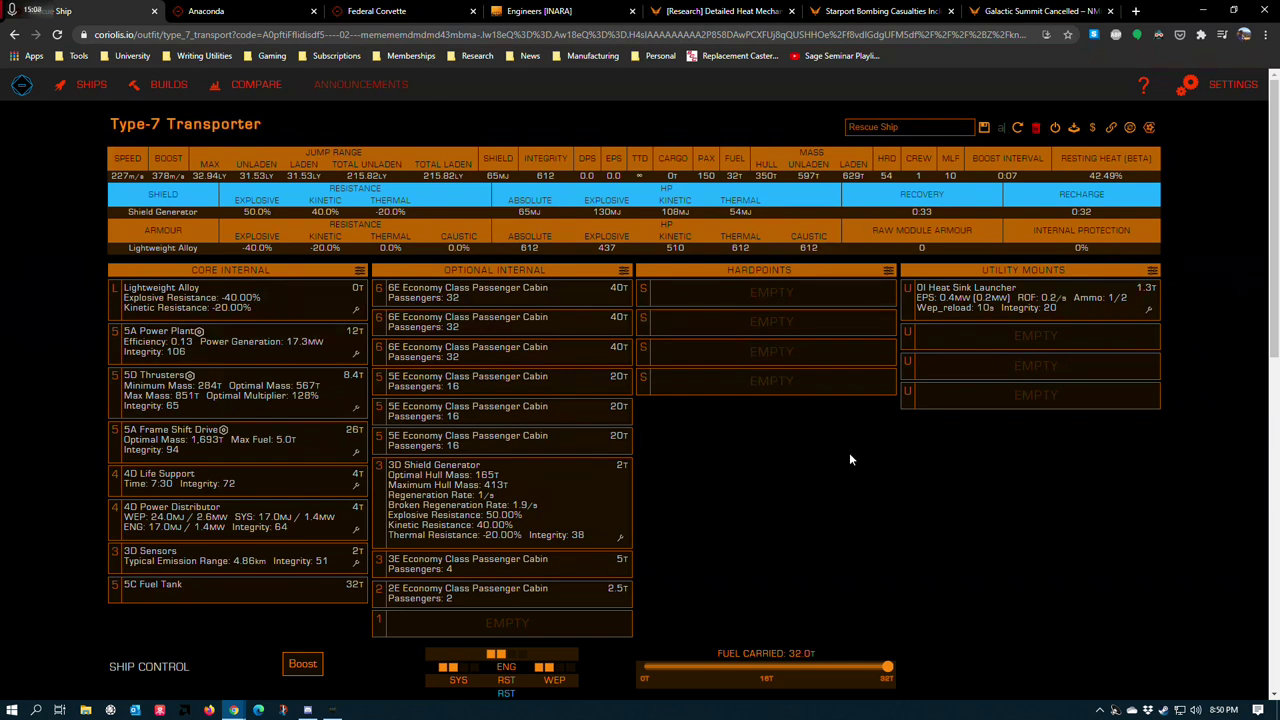
# Inspect the Type-7's 5A power plant engineering, including the requirements of its Low emissions grade 5 blueprint, and close the details
pyautogui.click(355, 352)
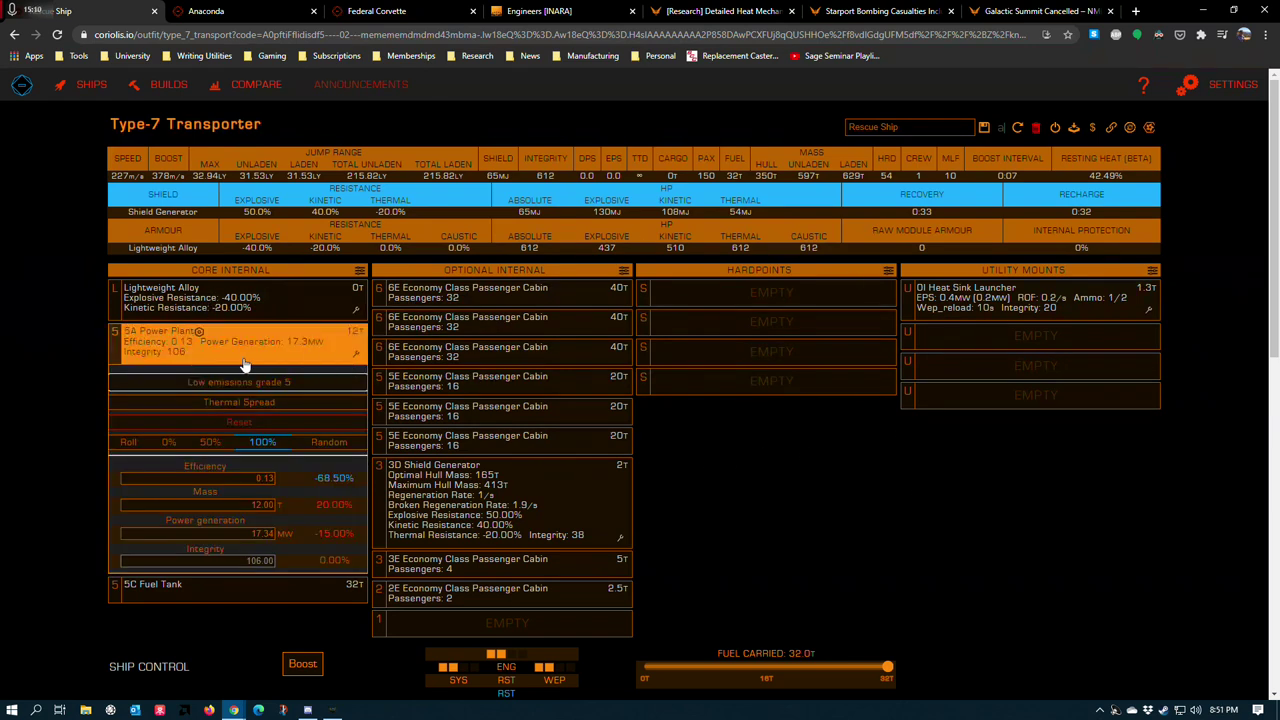
pyautogui.moveTo(205, 394)
pyautogui.click(877, 491)
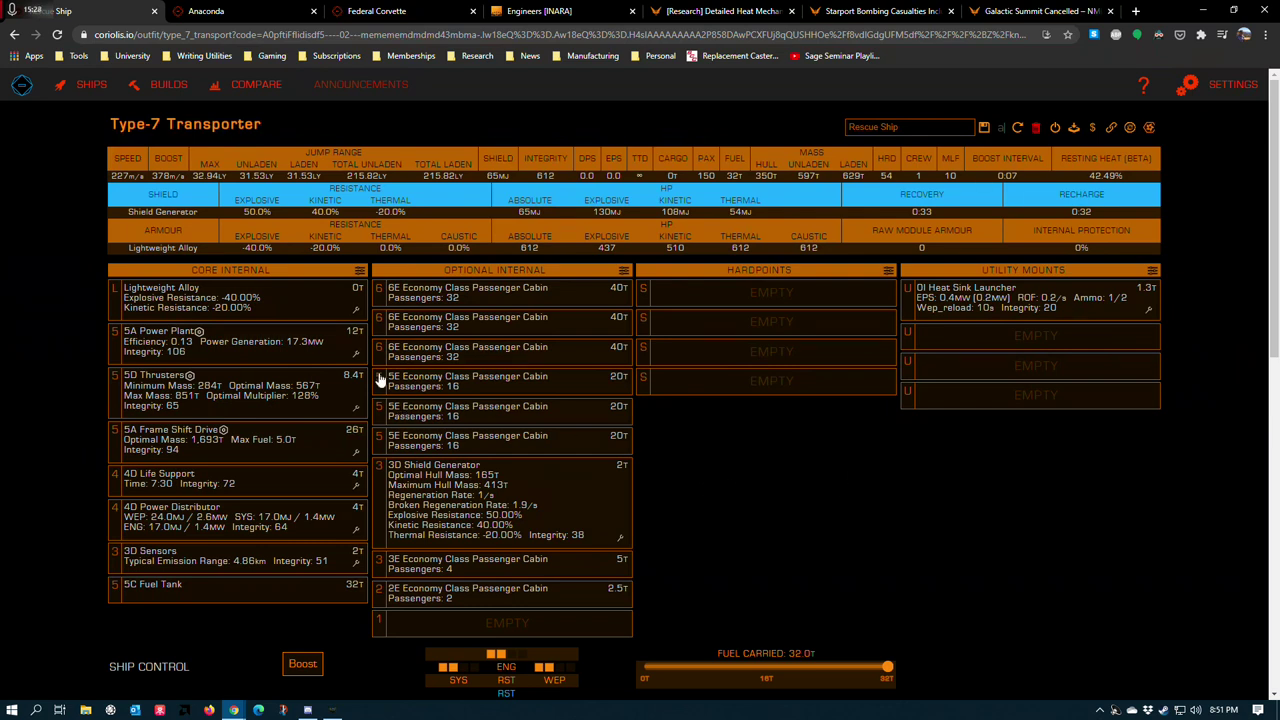
pyautogui.click(345, 338)
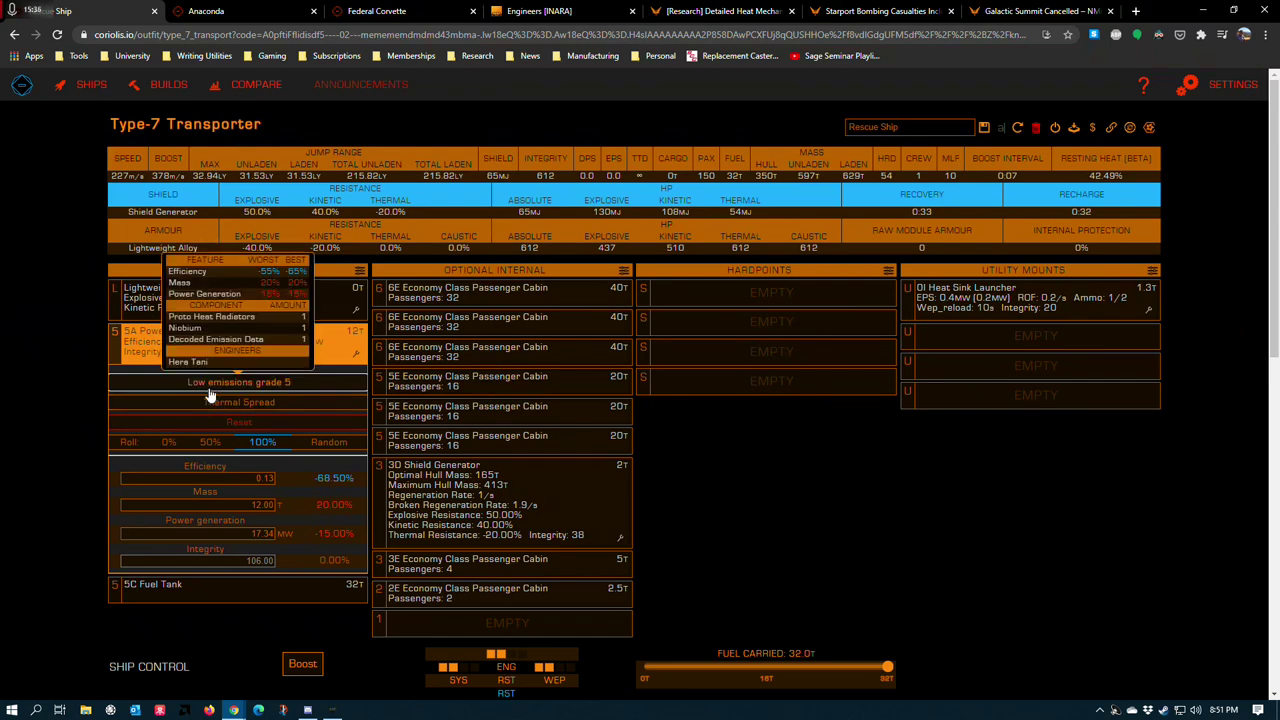
pyautogui.click(46, 372)
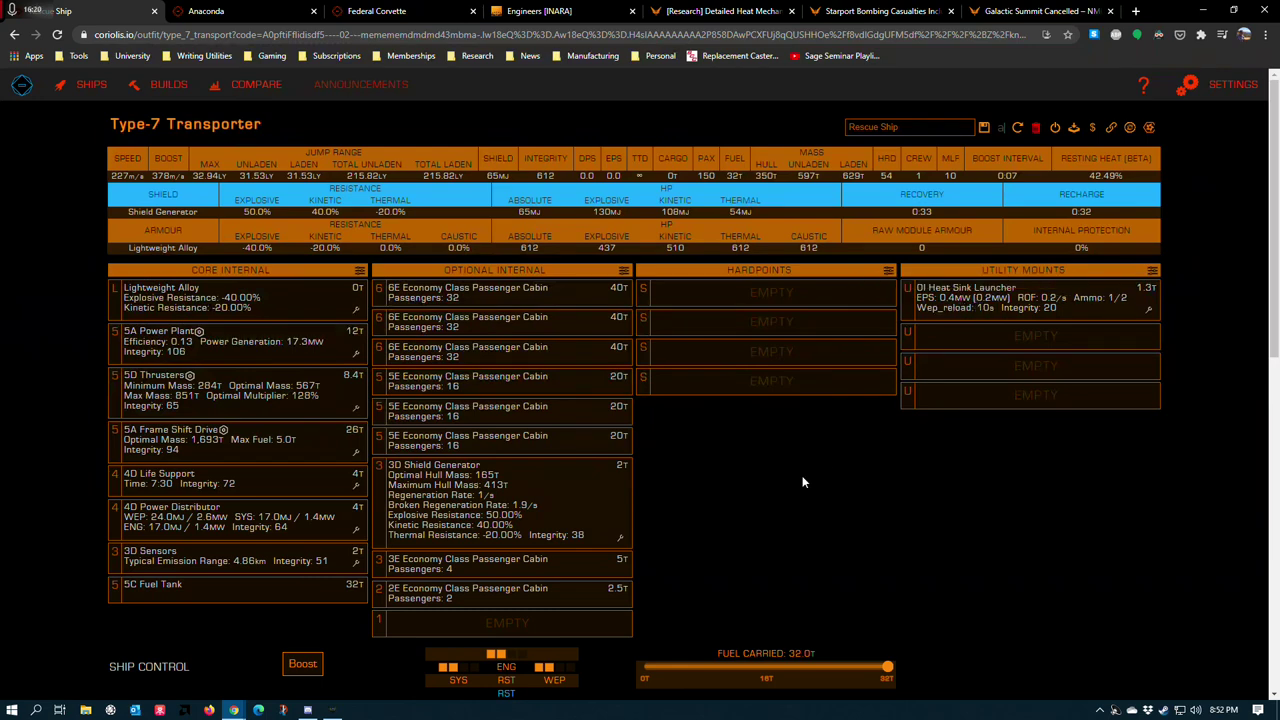
# Review the Type-7 build's module power usage and cost breakdown, then return to its ship statistics
pyautogui.scroll(-5, 836, 488)
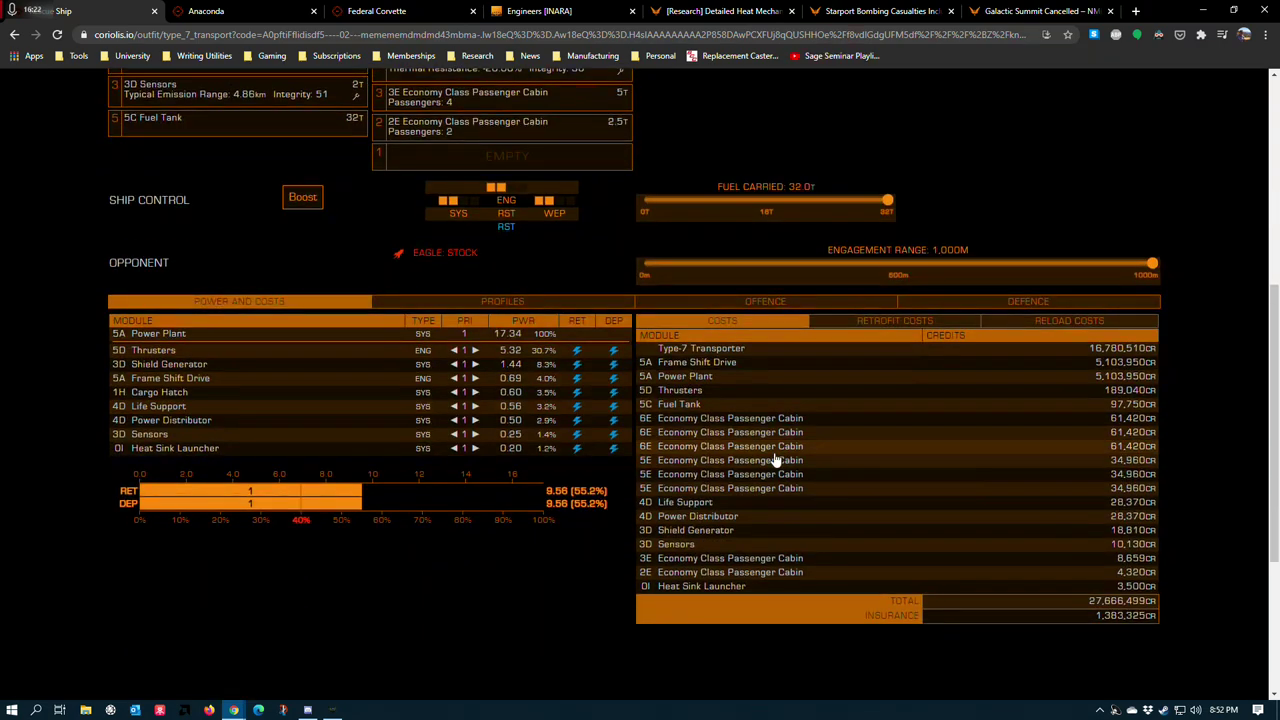
pyautogui.scroll(-1, 1029, 476)
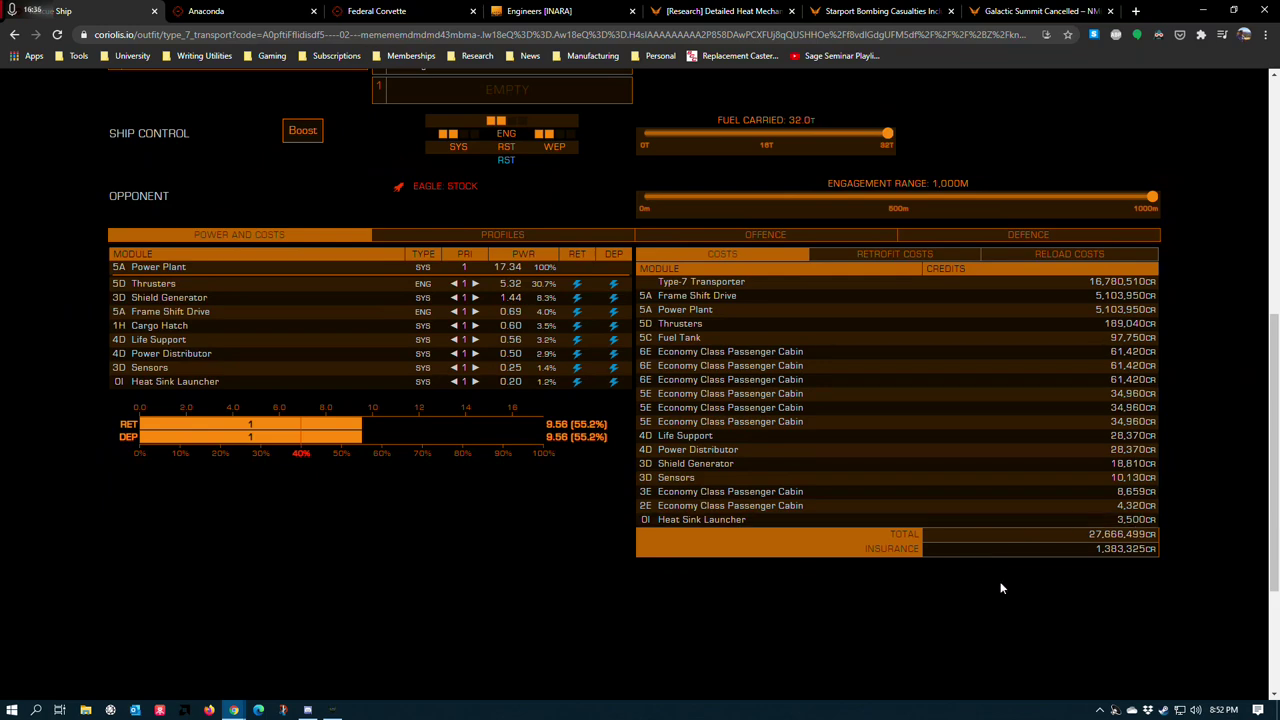
pyautogui.scroll(5, 1000, 586)
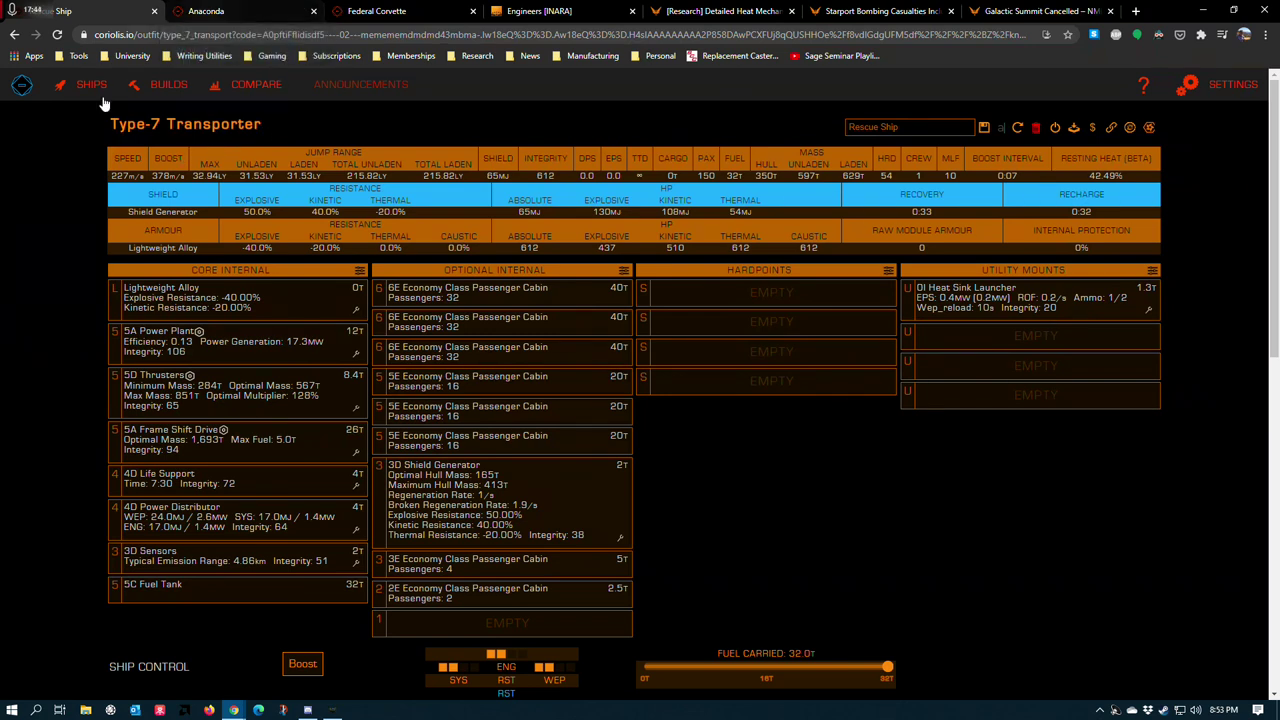
# Switch to the Anaconda build, look over its modules, and inspect the Low emissions grade 5 blueprint on its 5A power plant
pyautogui.click(211, 13)
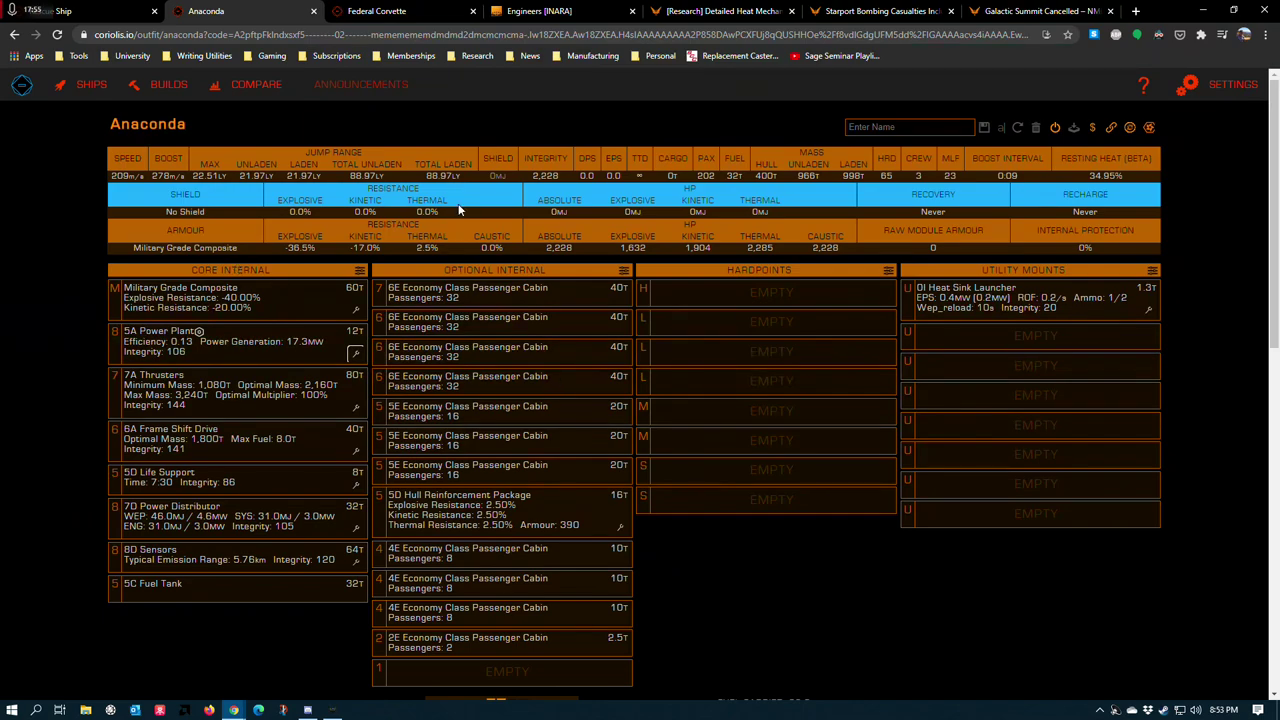
pyautogui.scroll(-2, 500, 686)
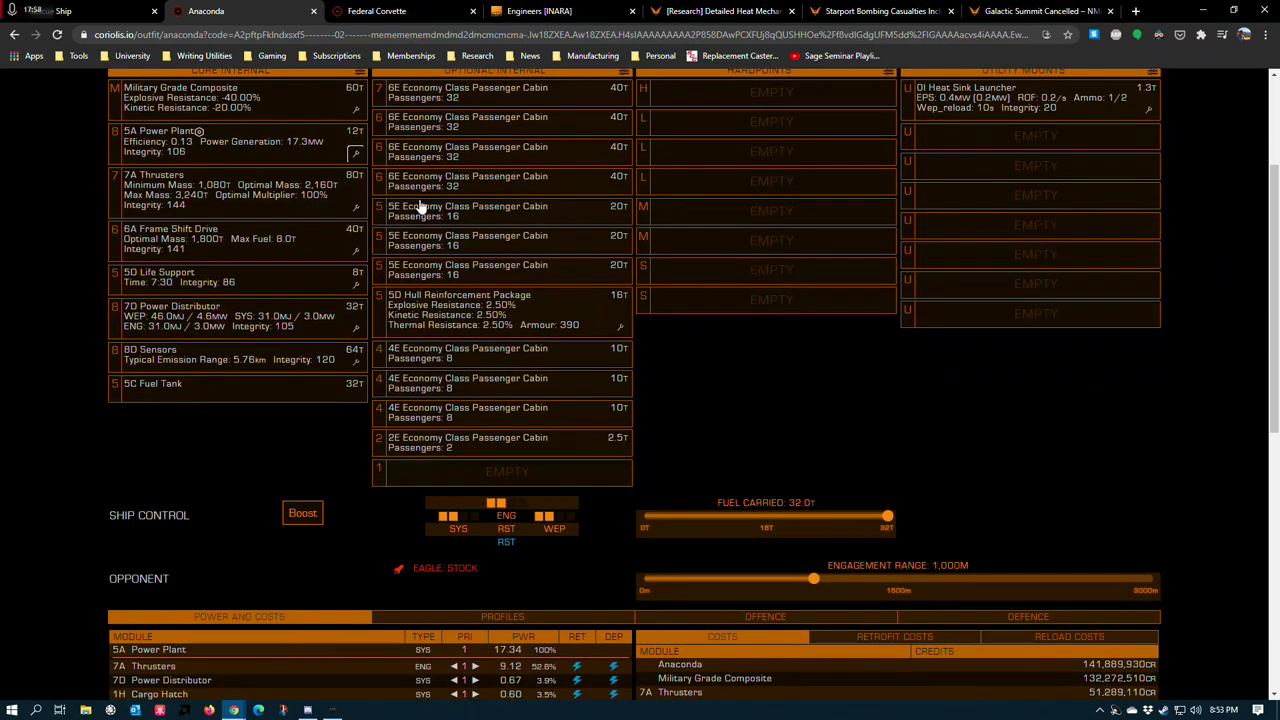
pyautogui.scroll(1, 420, 206)
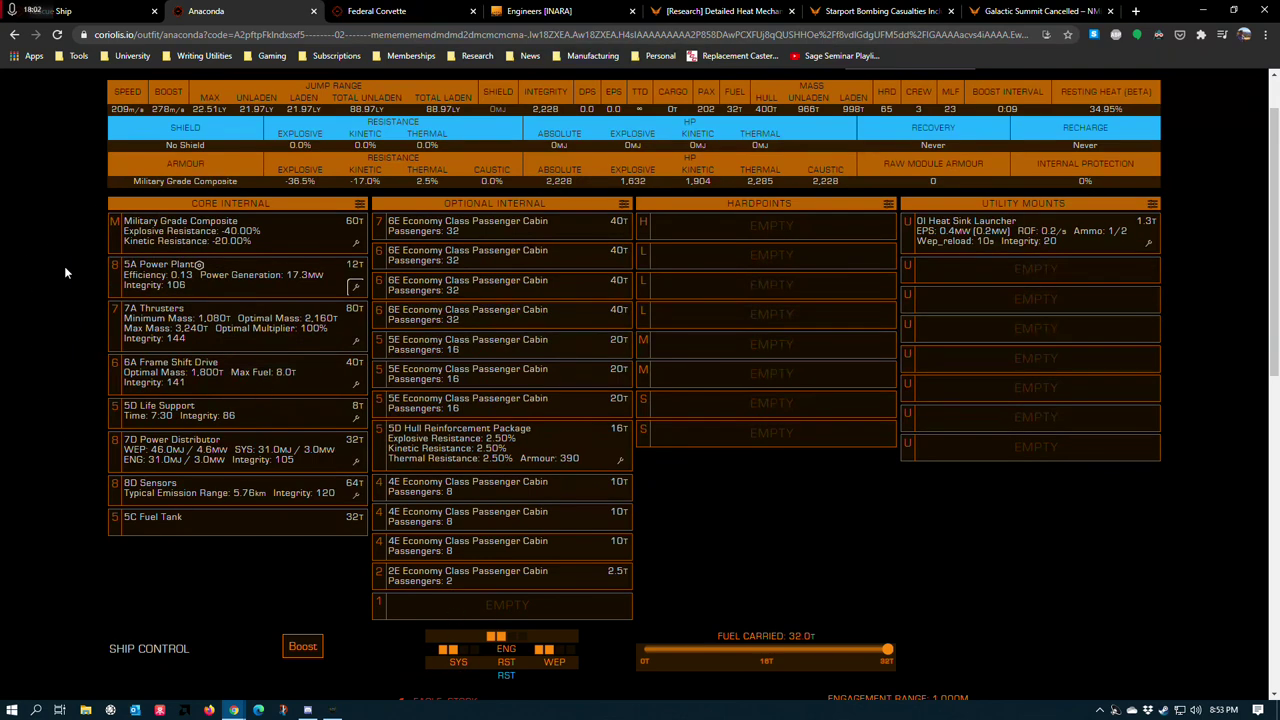
pyautogui.click(355, 287)
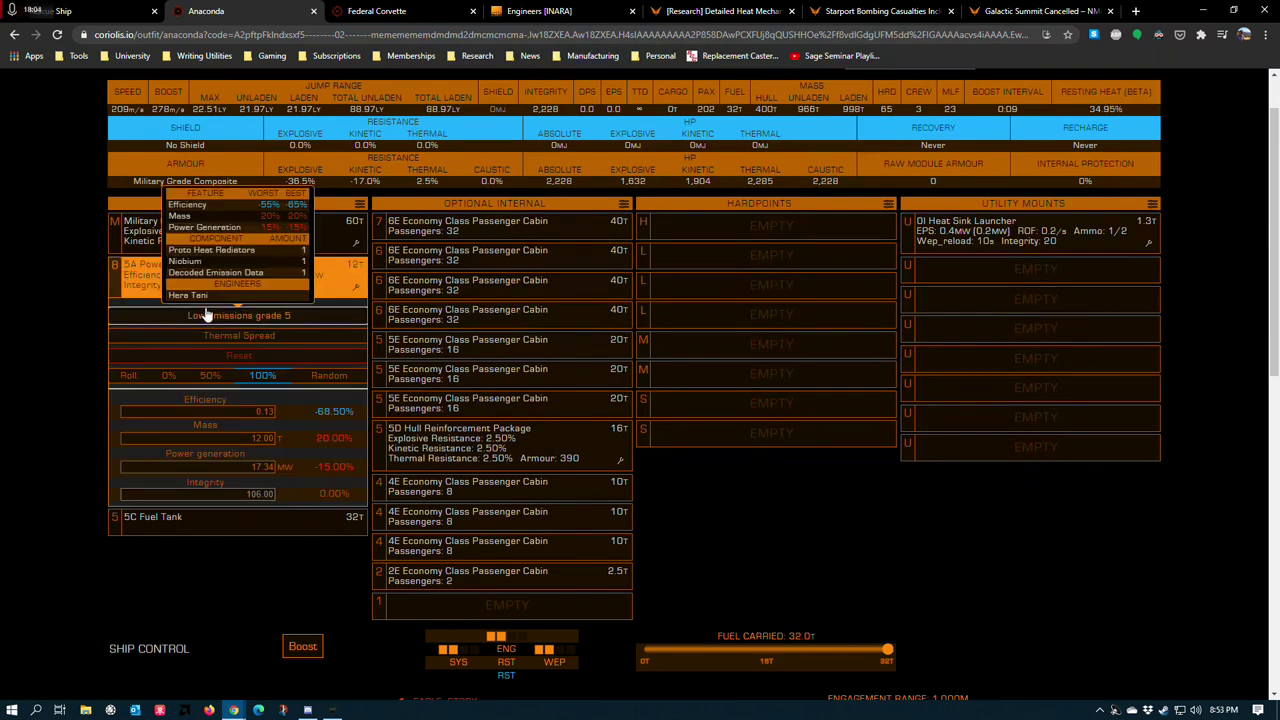
pyautogui.click(35, 274)
# View the armour choices for the Anaconda and close the list with Military Grade Composite kept
pyautogui.click(183, 225)
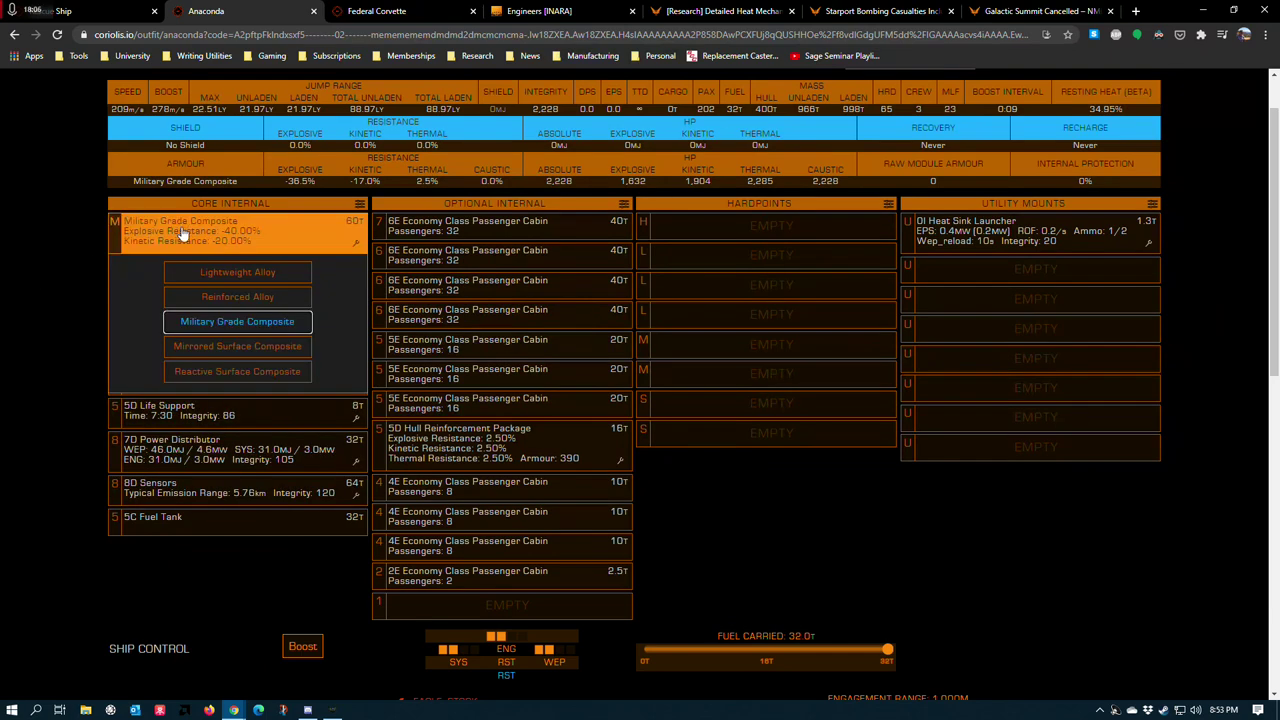
pyautogui.click(36, 306)
pyautogui.scroll(1, 87, 272)
pyautogui.scroll(-1, 1000, 240)
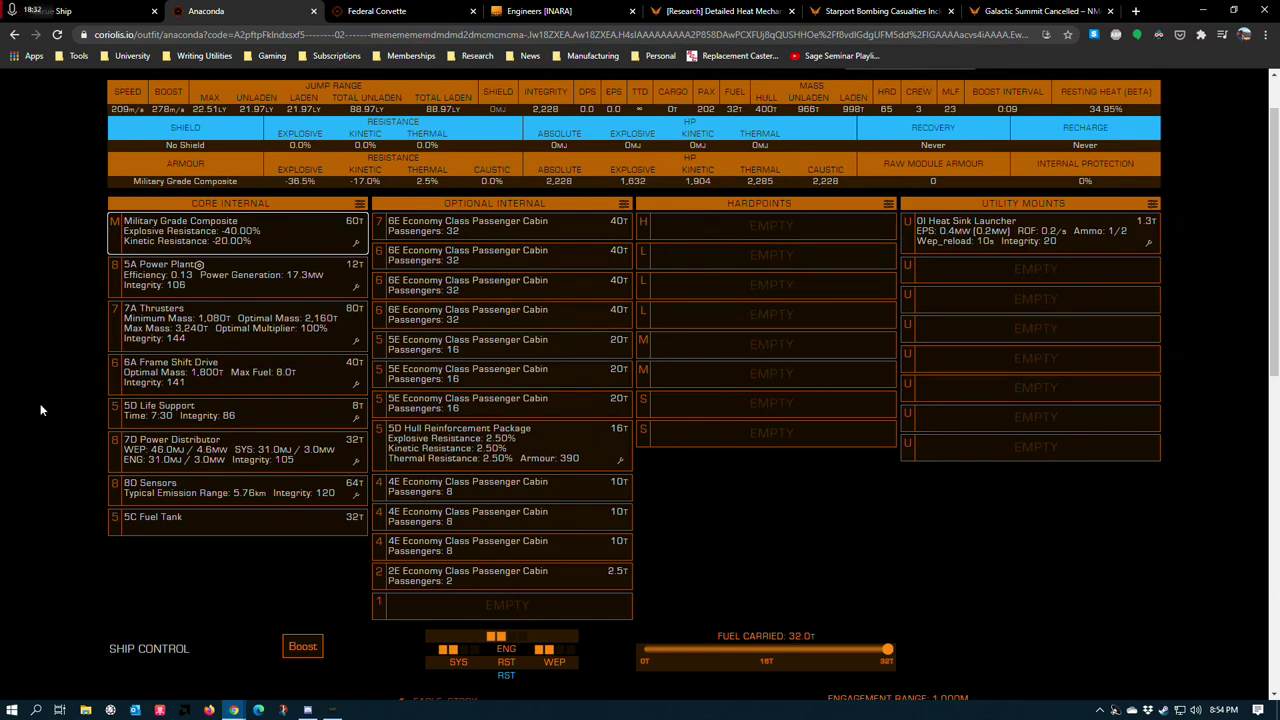
# Examine the Anaconda's remaining modules, power usage and cost breakdown, then return to its ship statistics
pyautogui.scroll(-1, 40, 360)
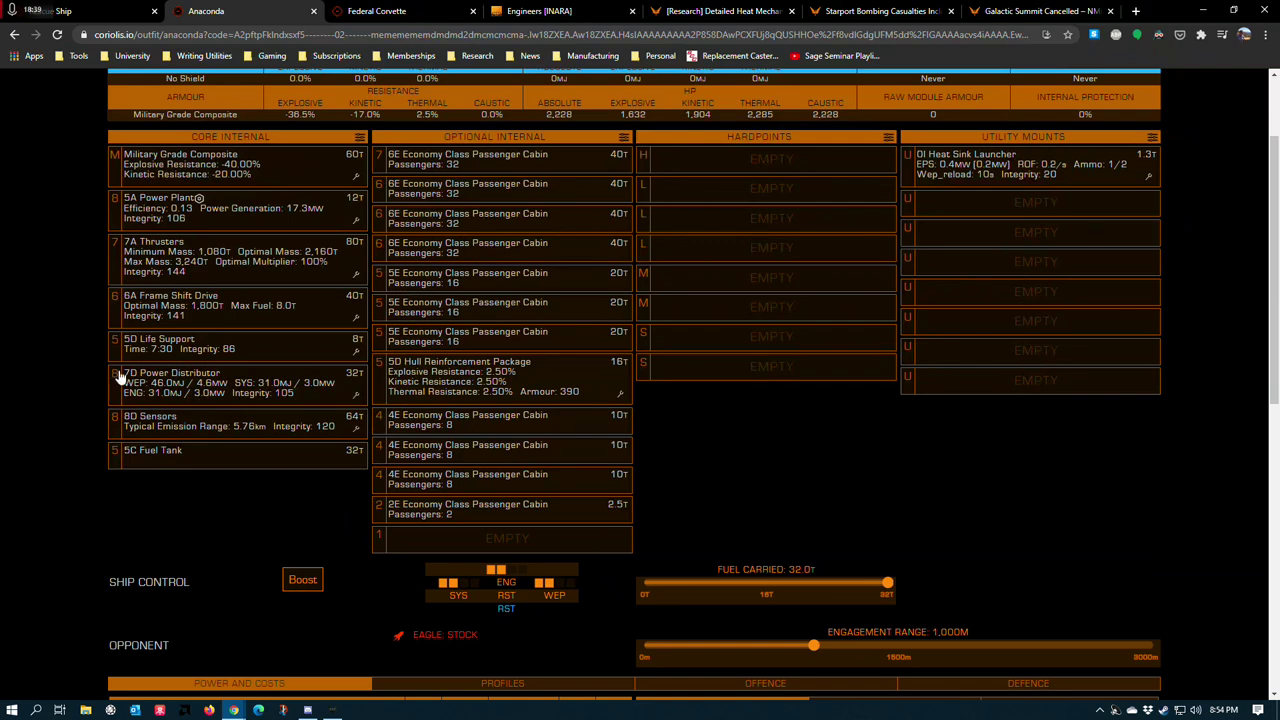
pyautogui.scroll(-1, 31, 372)
pyautogui.scroll(-4, 31, 375)
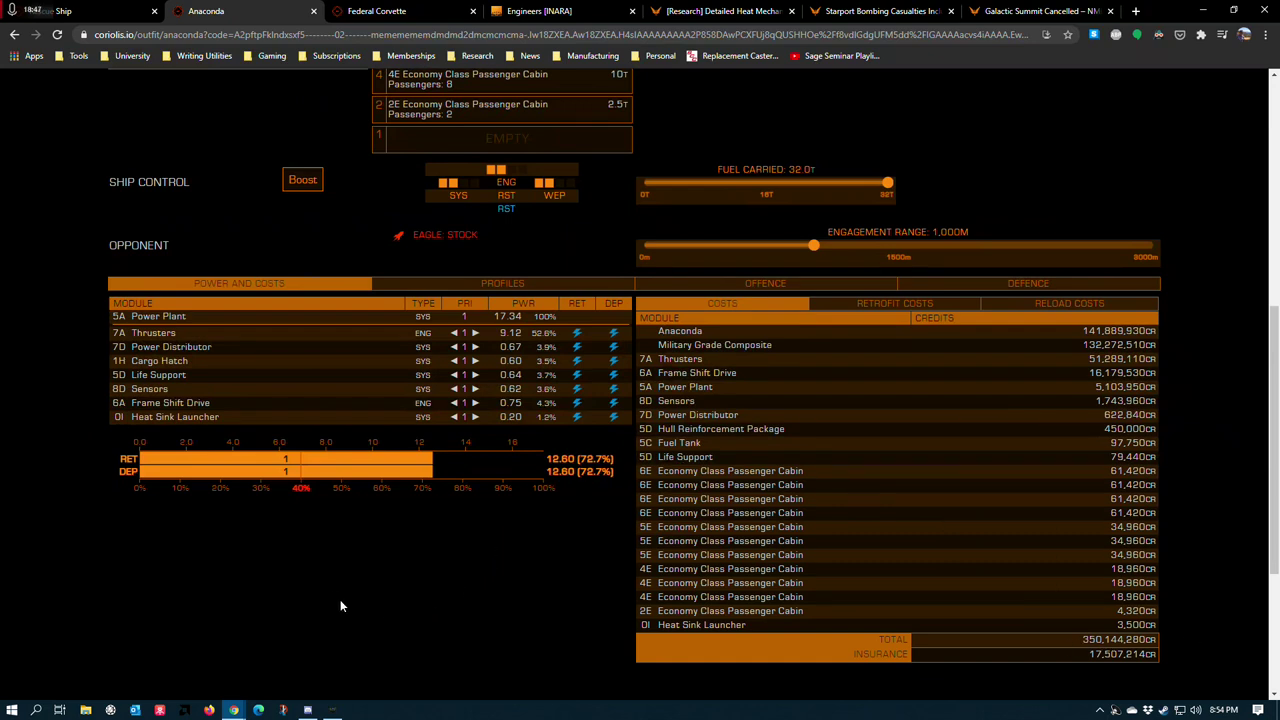
pyautogui.scroll(-1, 340, 600)
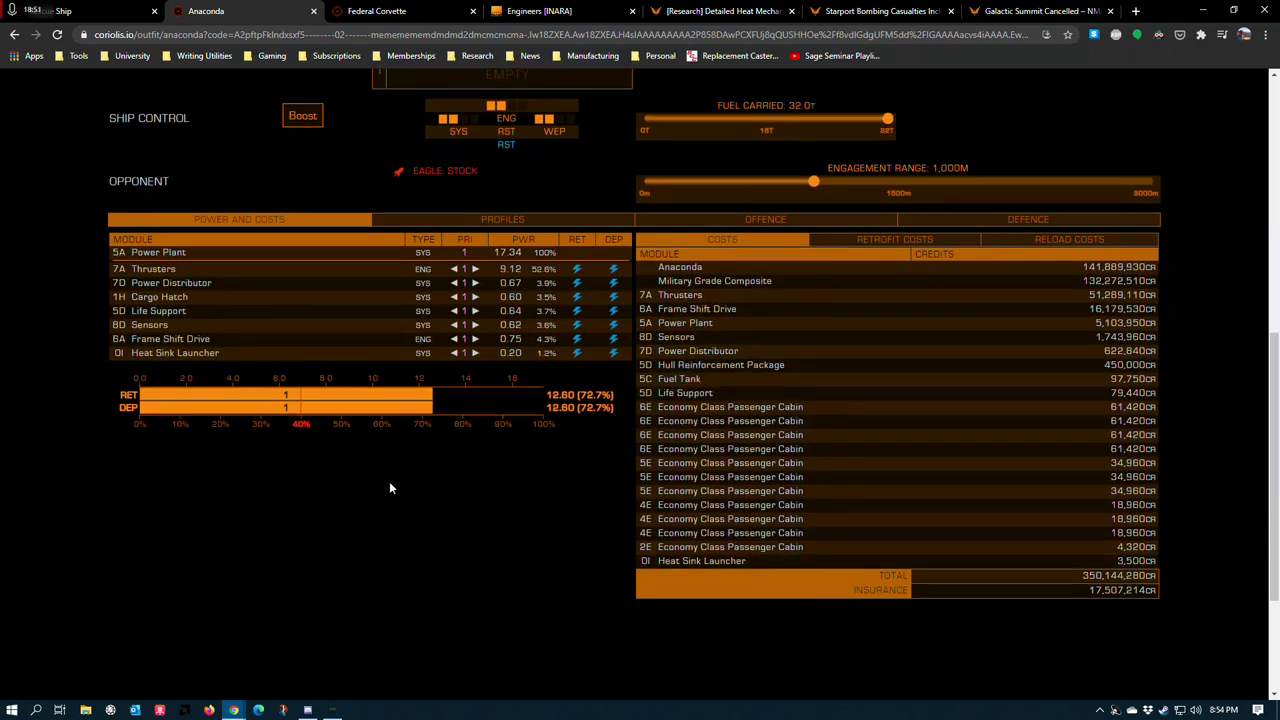
pyautogui.scroll(7, 389, 481)
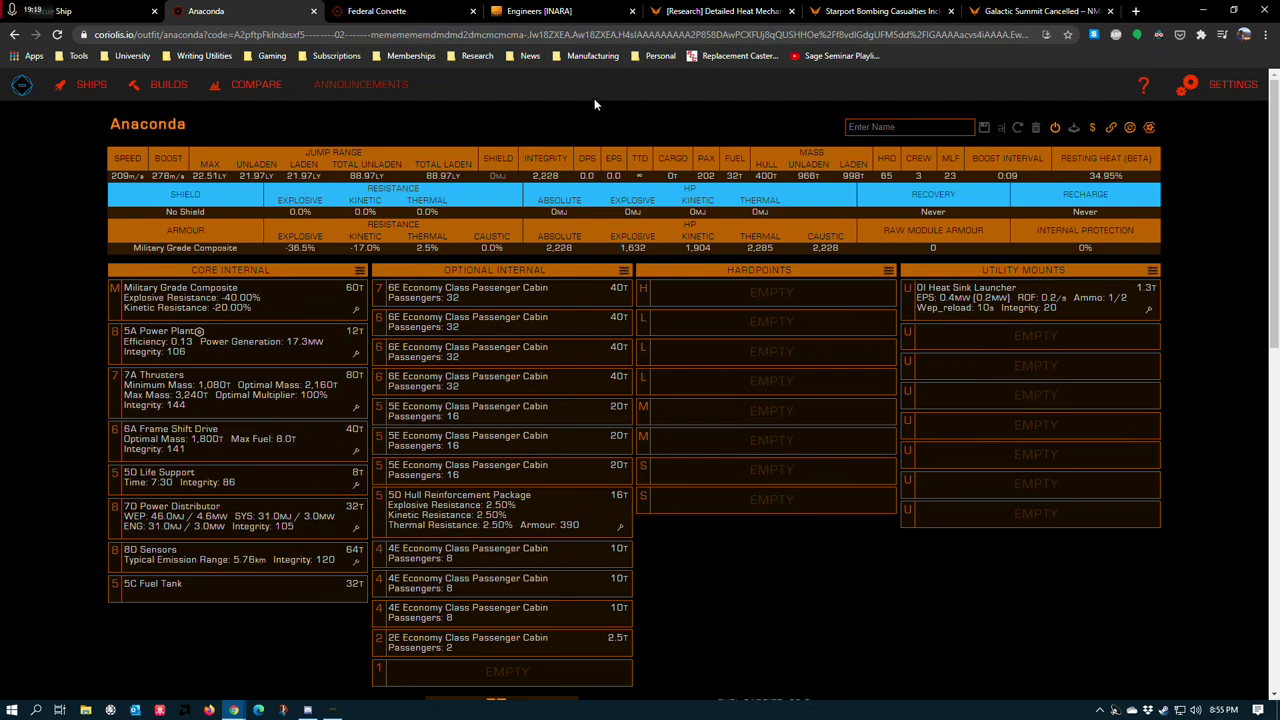
# Switch to the Federal Corvette build, compare it briefly with the Anaconda, and view the Corvette's power usage and costs
pyautogui.click(383, 14)
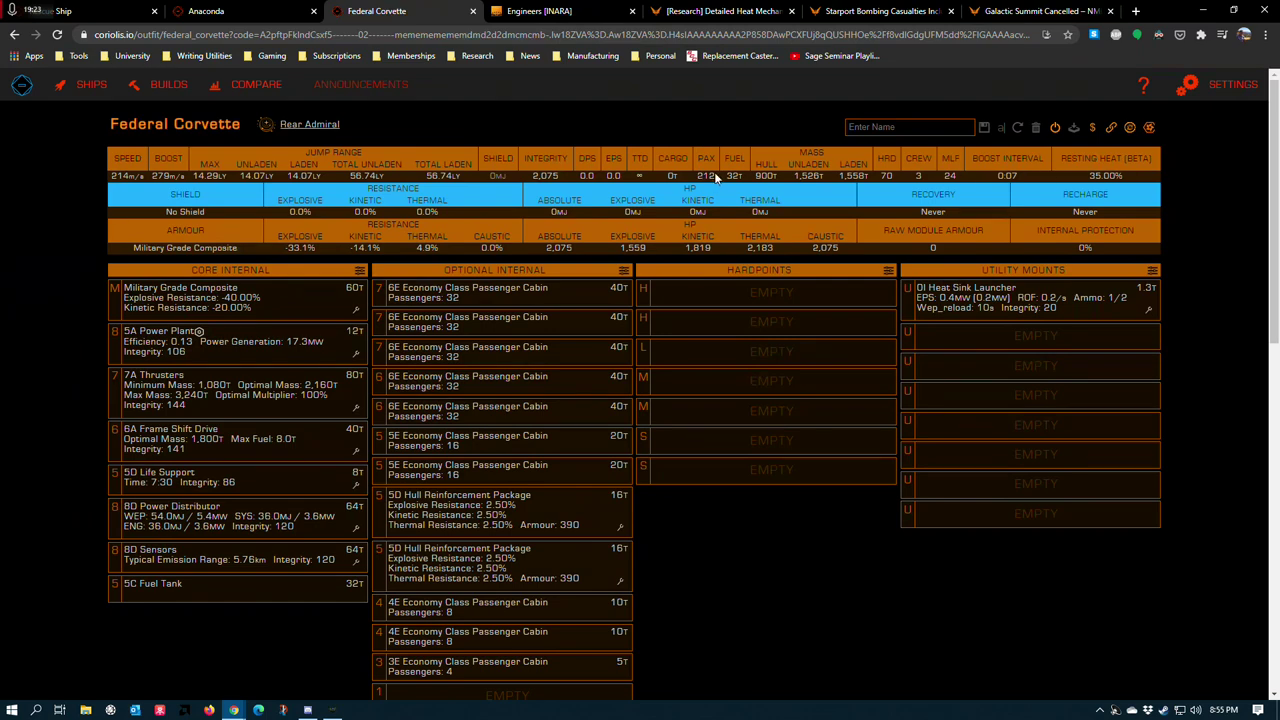
pyautogui.click(220, 12)
pyautogui.click(410, 14)
pyautogui.scroll(-6, 641, 263)
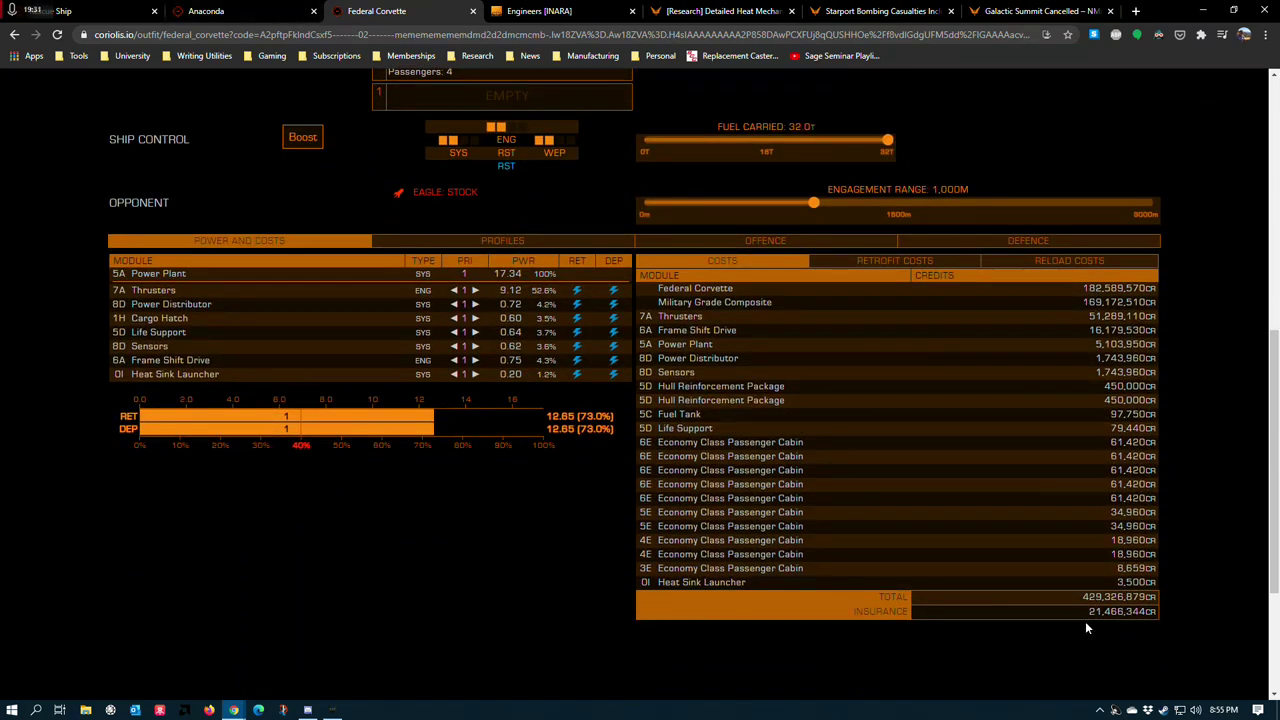
# Check the cost breakdowns of the Anaconda and Type-7 builds for comparison with the Corvette, ending at the Type-7's statistics
pyautogui.click(267, 13)
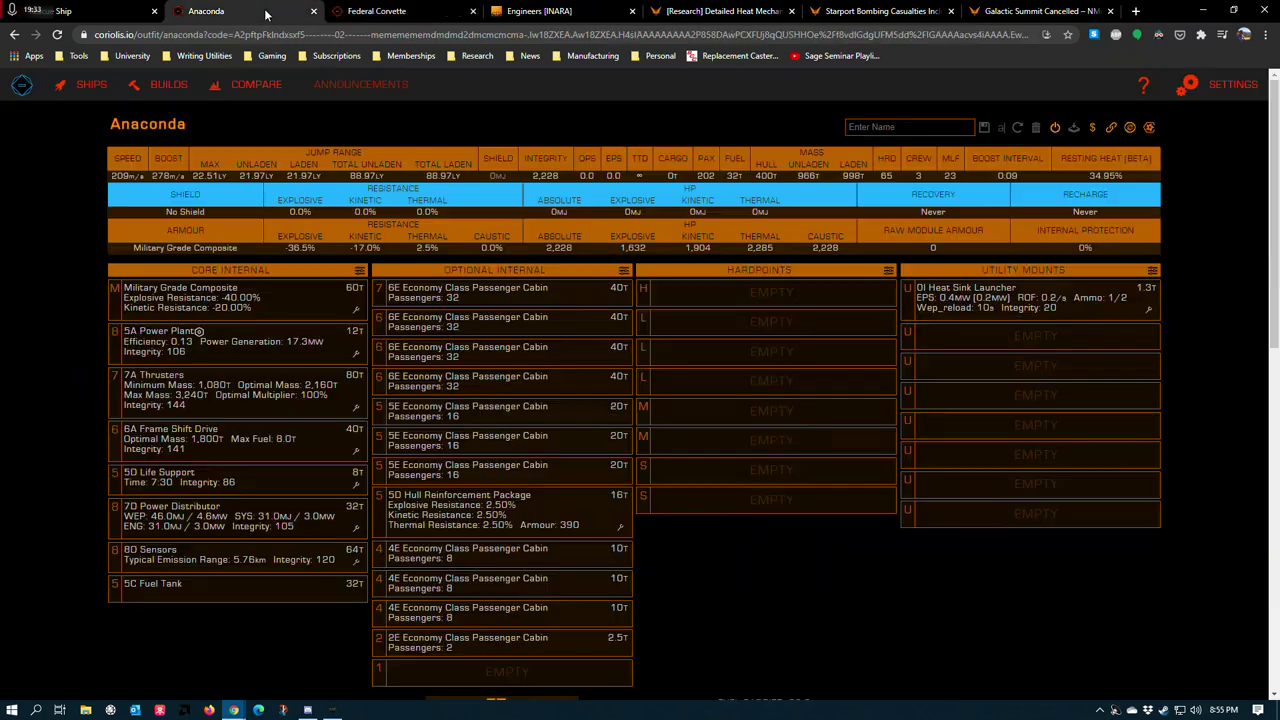
pyautogui.scroll(-6, 747, 236)
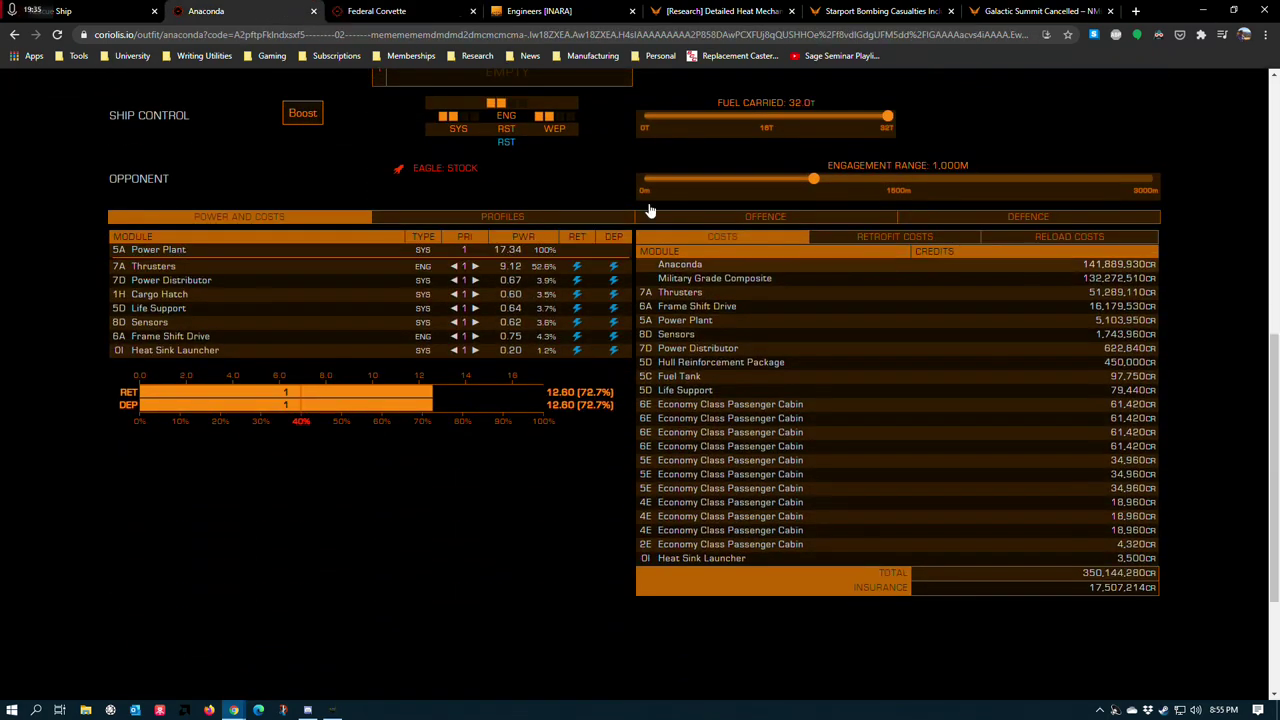
pyautogui.click(105, 8)
pyautogui.scroll(-4, 1013, 517)
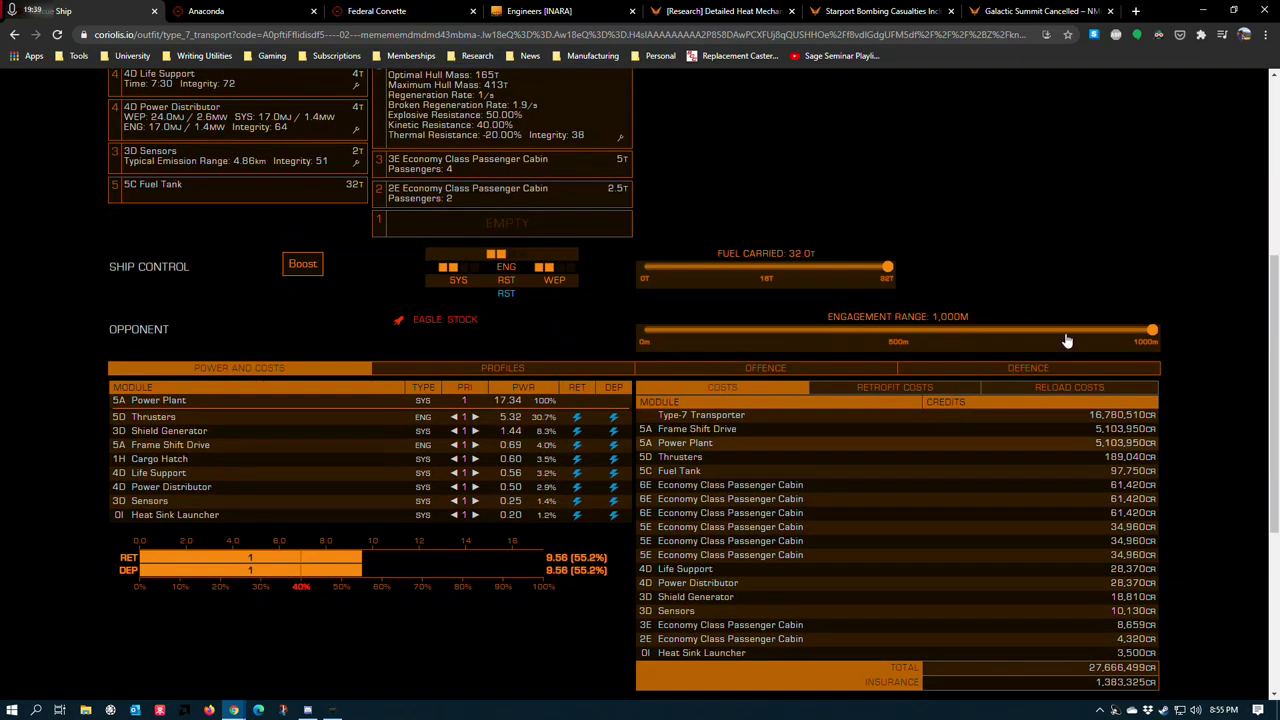
pyautogui.scroll(4, 754, 238)
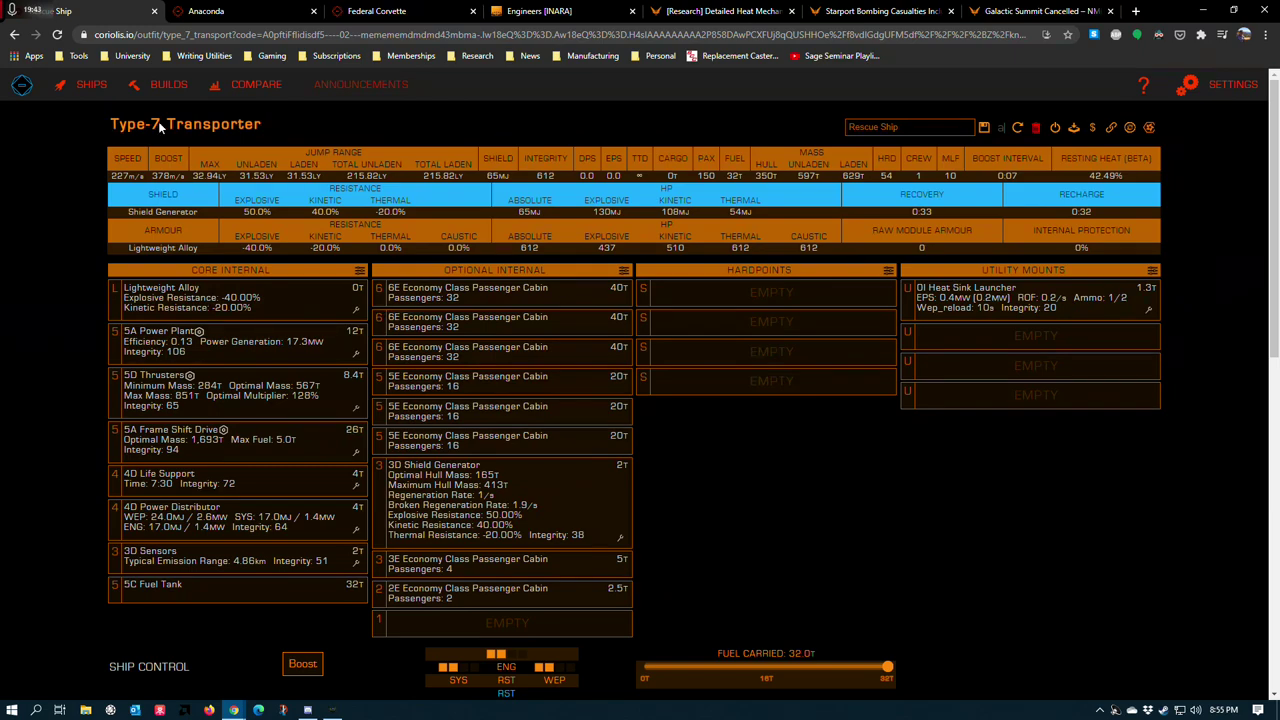
# Return to the Federal Corvette build and review its core modules, passenger cabins and ship statistics
pyautogui.click(376, 11)
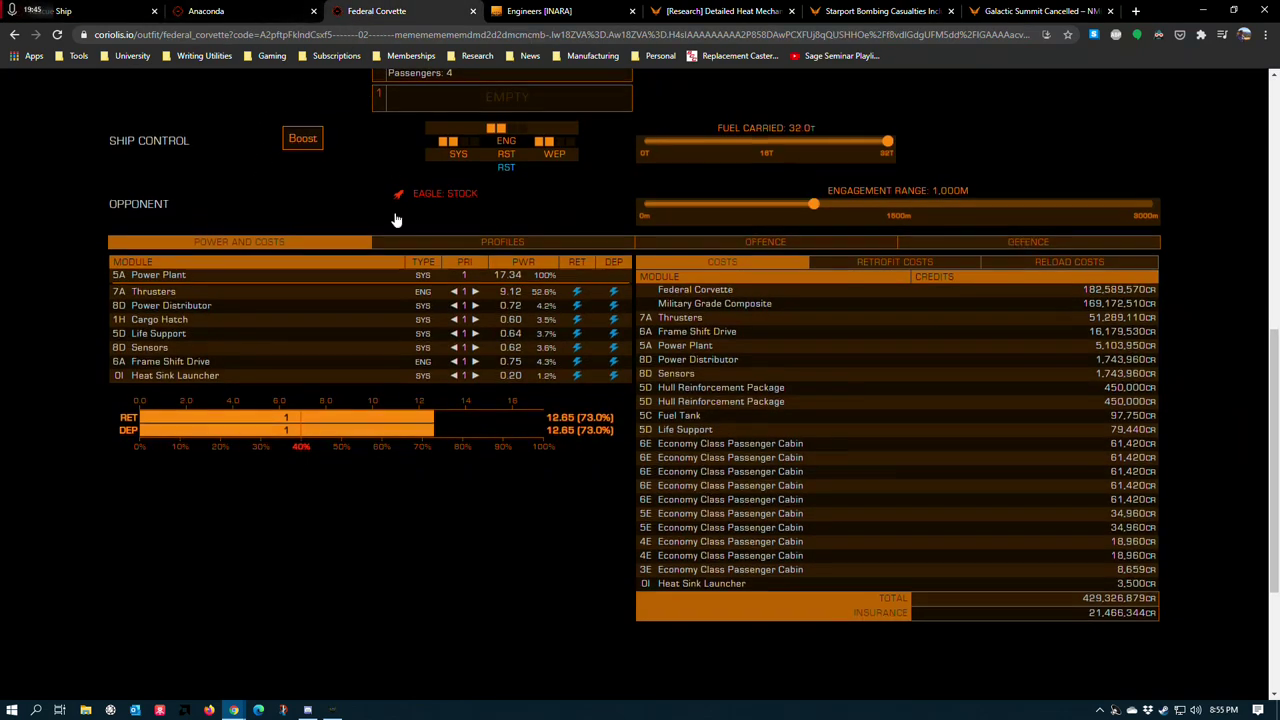
pyautogui.scroll(6, 395, 218)
pyautogui.scroll(-1, 258, 154)
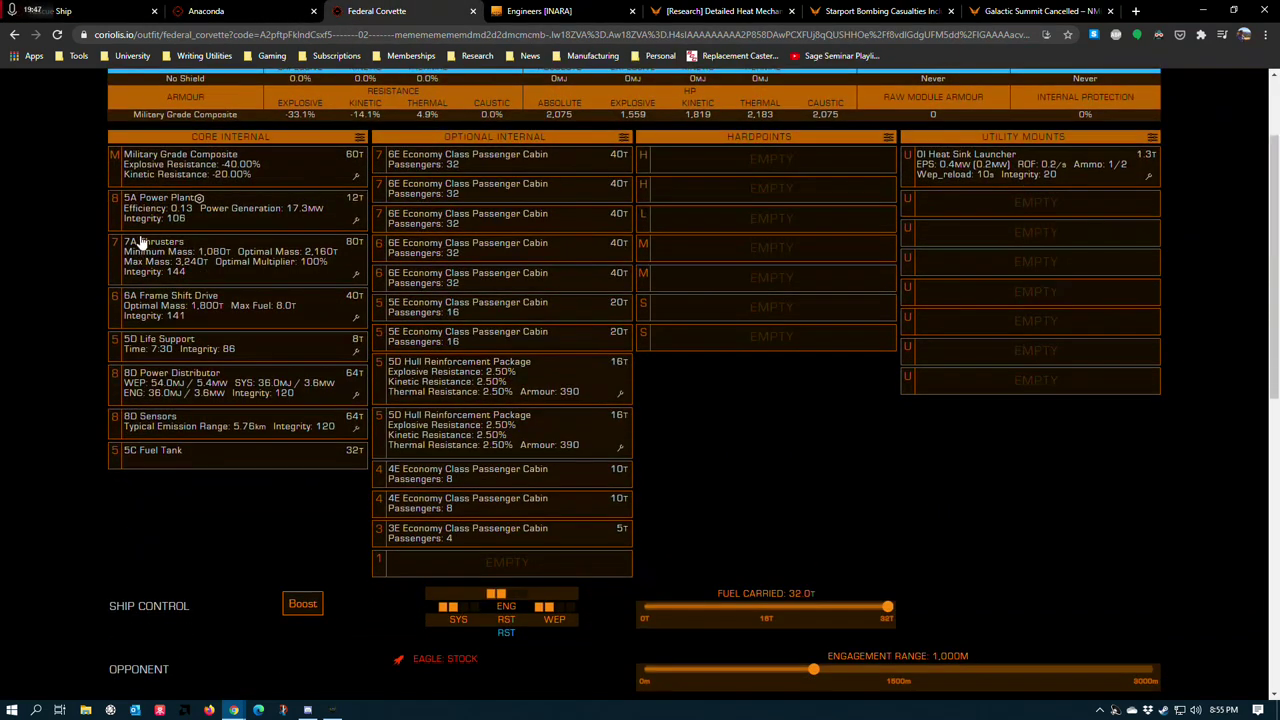
pyautogui.scroll(1, 540, 320)
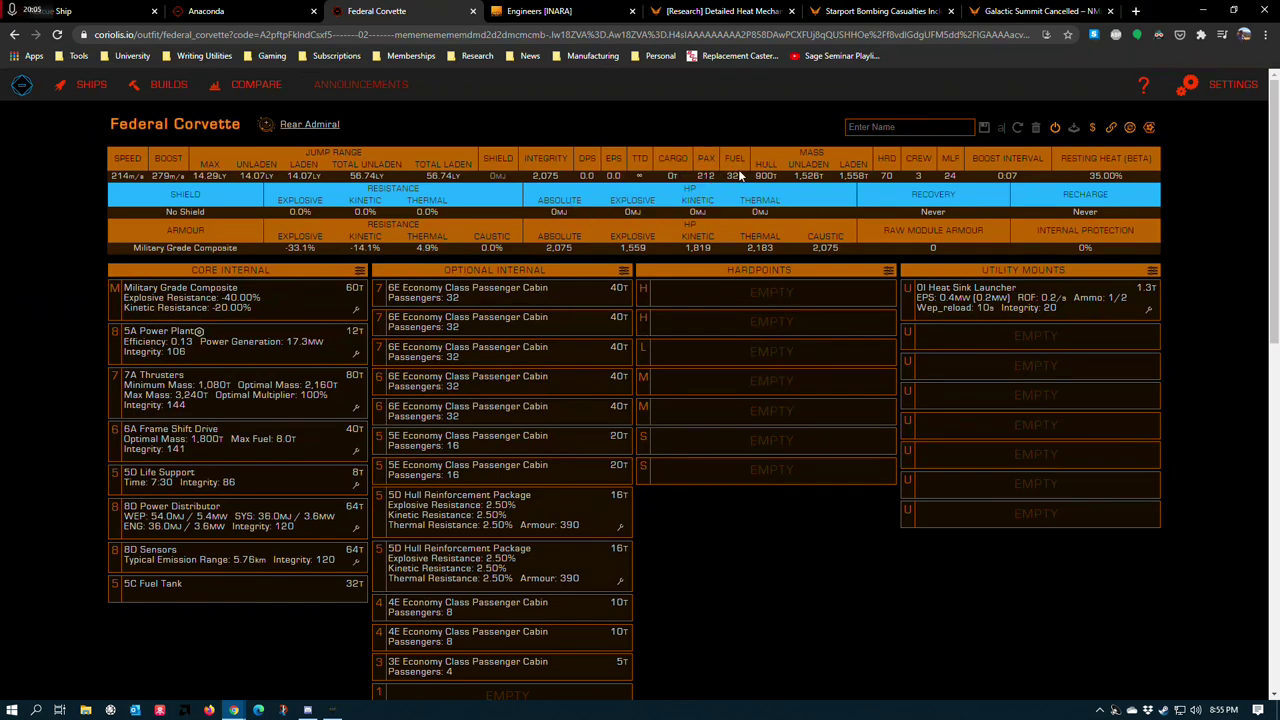
# Compare the Anaconda's ship statistics and core modules with those of the Federal Corvette, alternating between the two builds
pyautogui.click(206, 11)
pyautogui.scroll(10, 215, 378)
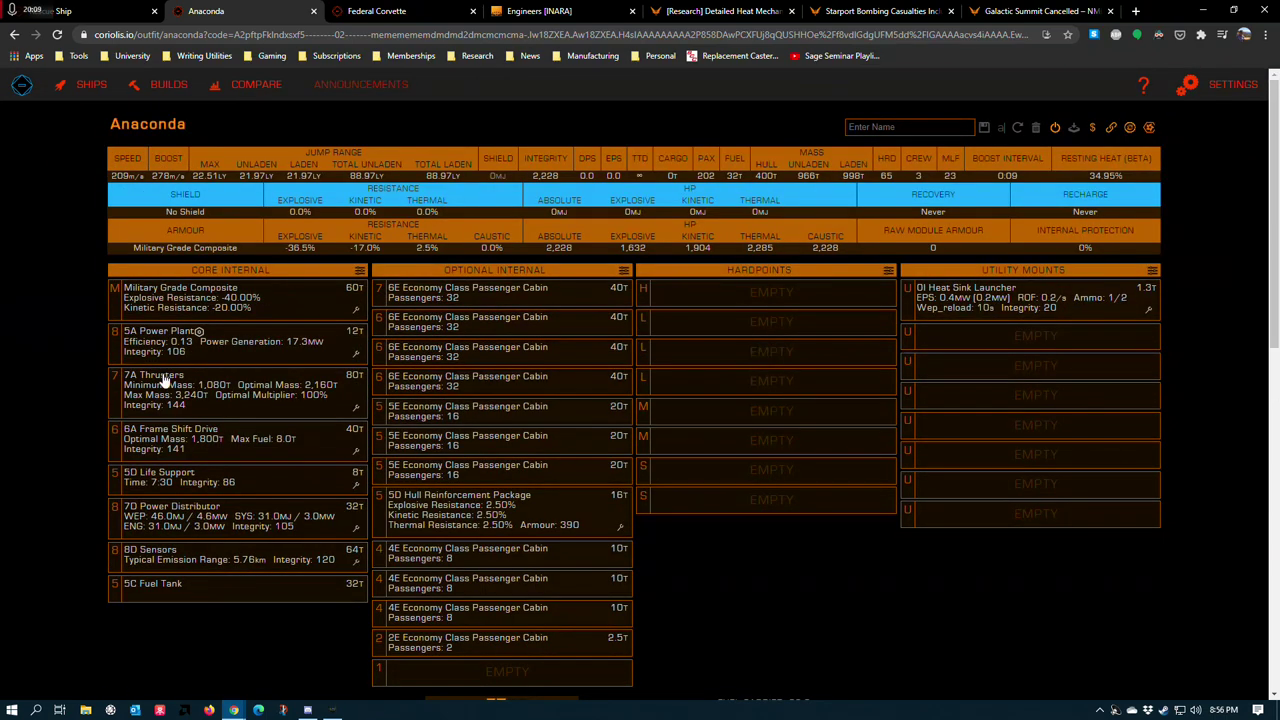
pyautogui.click(357, 14)
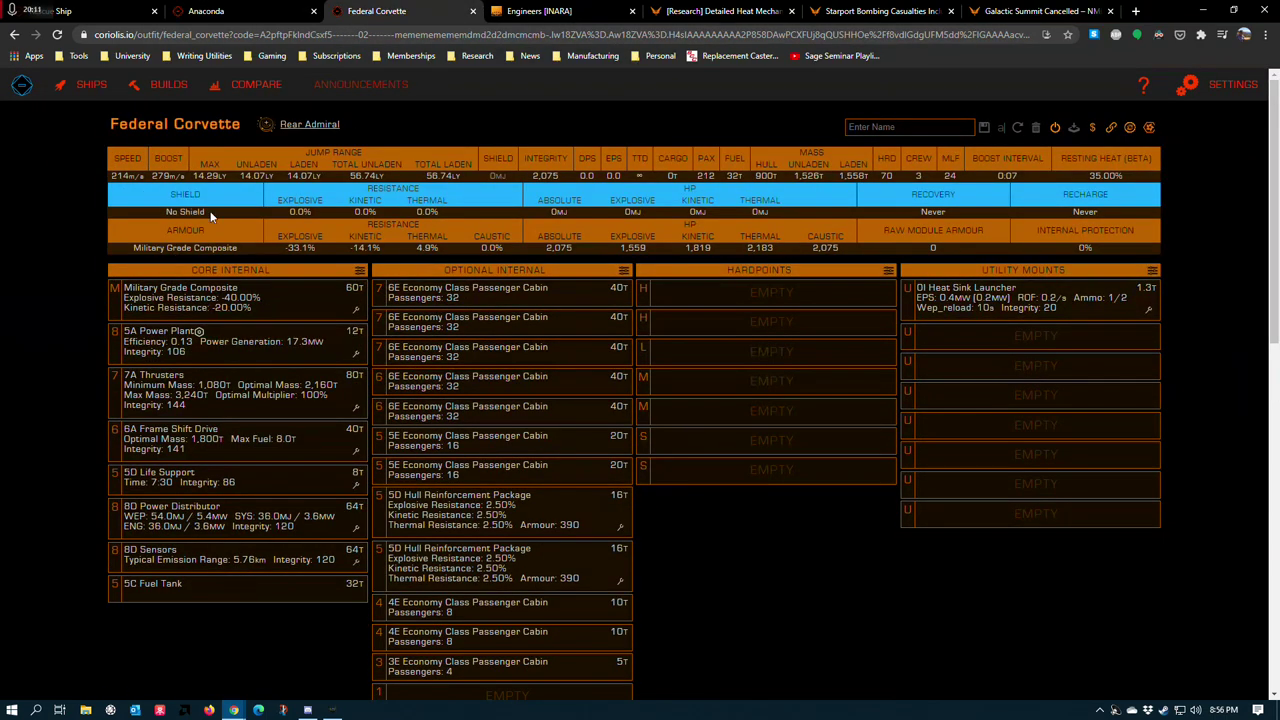
pyautogui.click(268, 8)
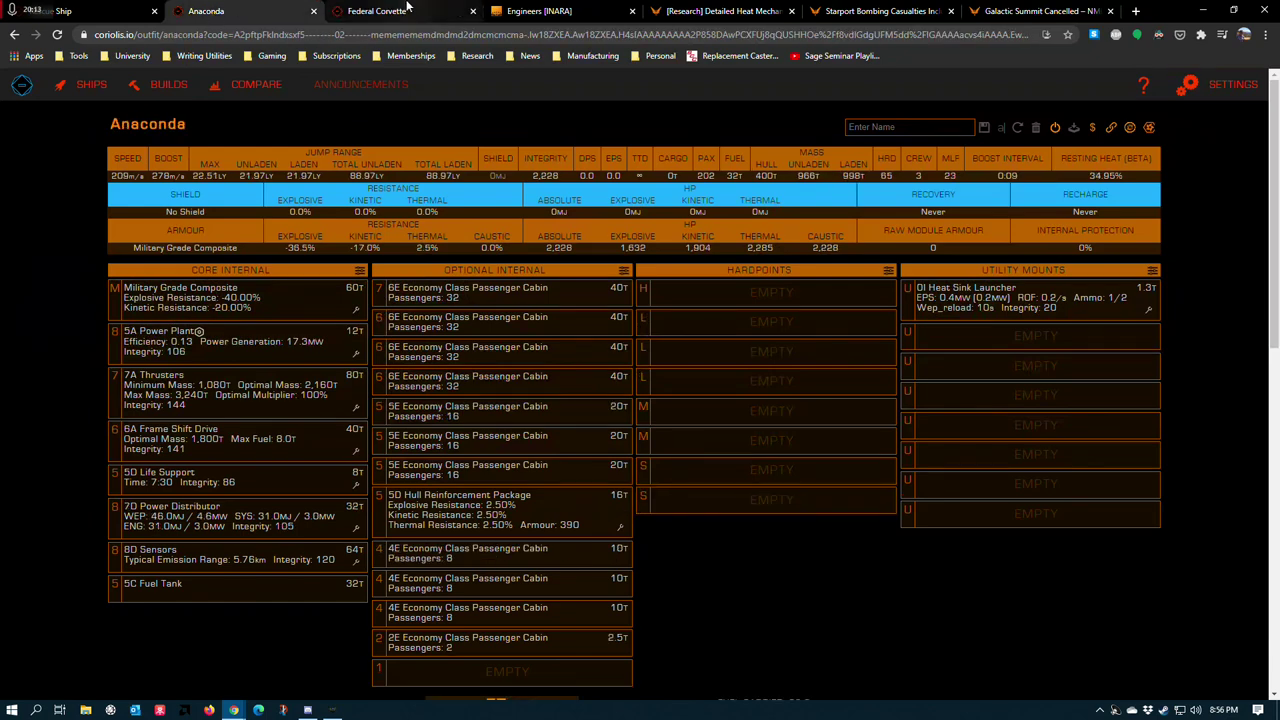
pyautogui.click(408, 8)
pyautogui.click(235, 8)
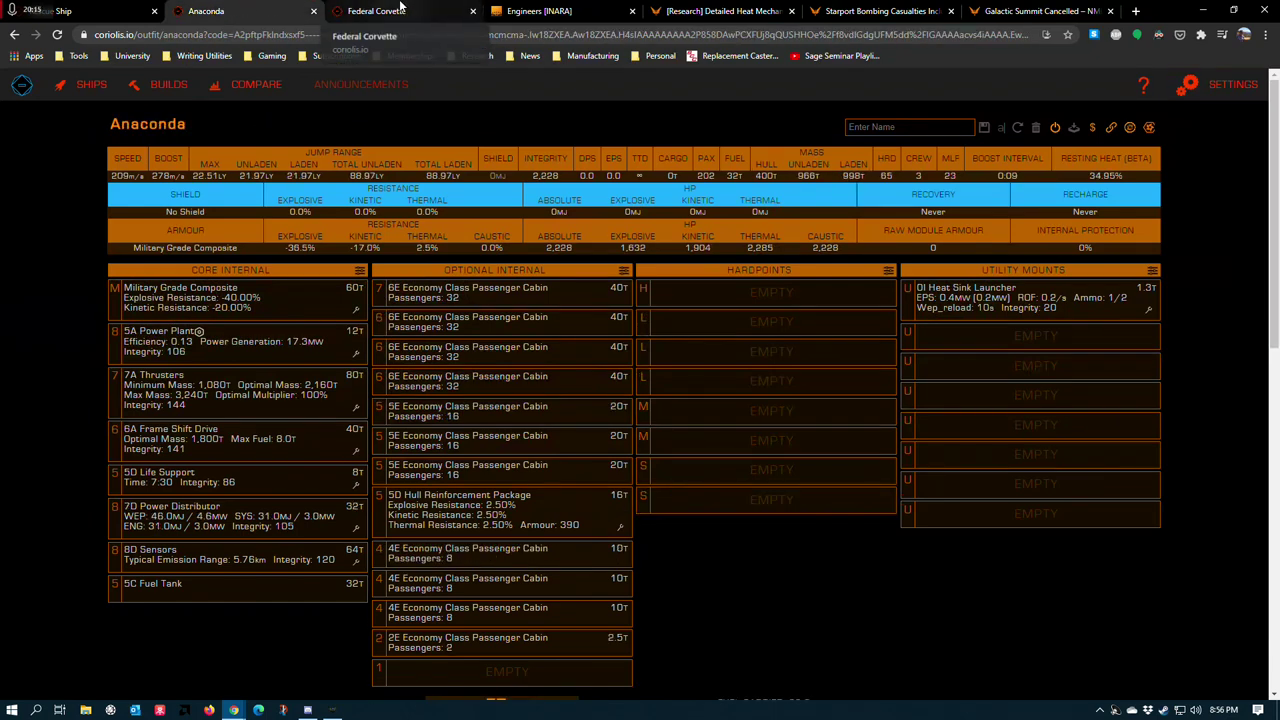
# Engineer the Federal Corvette's 7A thrusters with Dirty grade 5 and the Drag Drives experimental effect
pyautogui.click(365, 10)
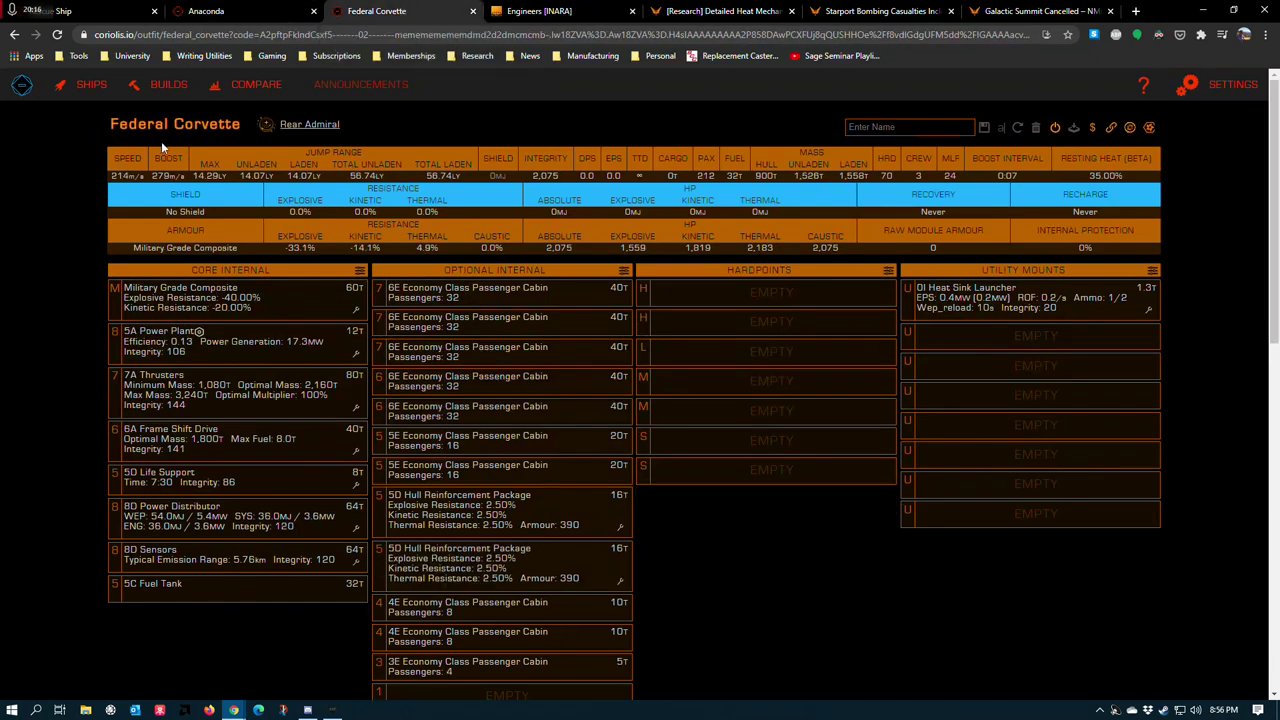
pyautogui.click(355, 407)
pyautogui.click(175, 460)
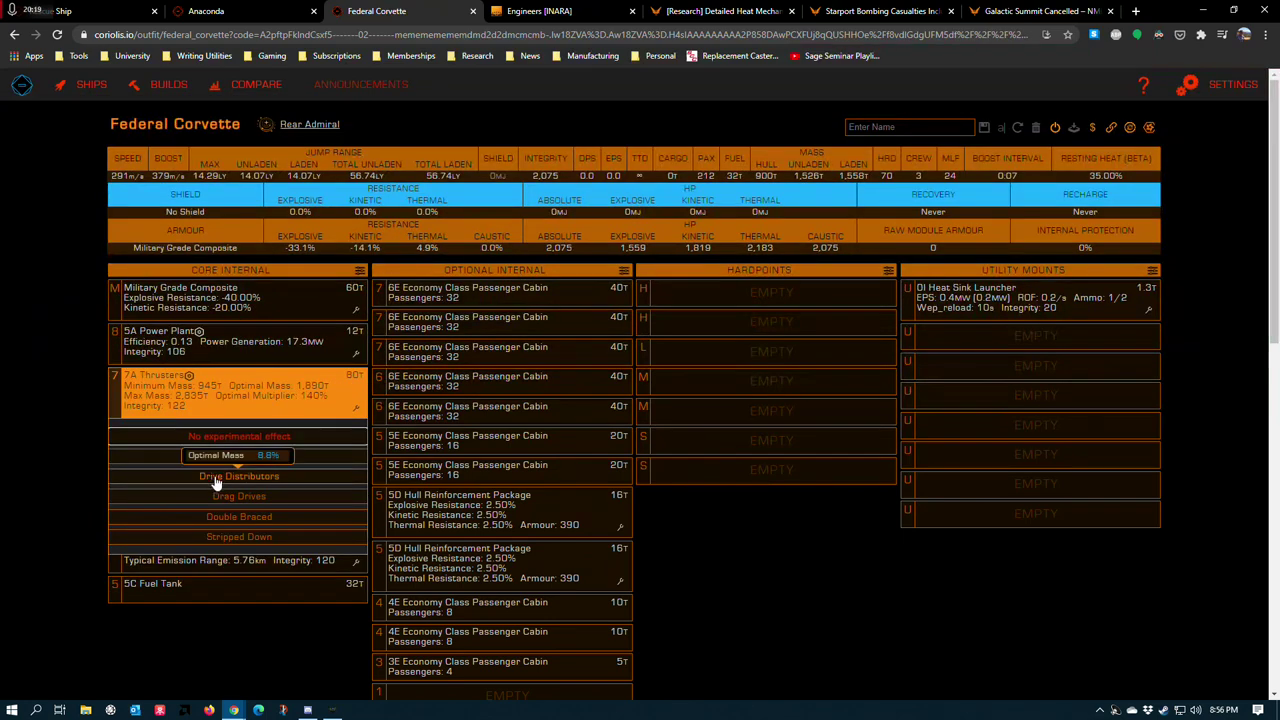
pyautogui.click(243, 496)
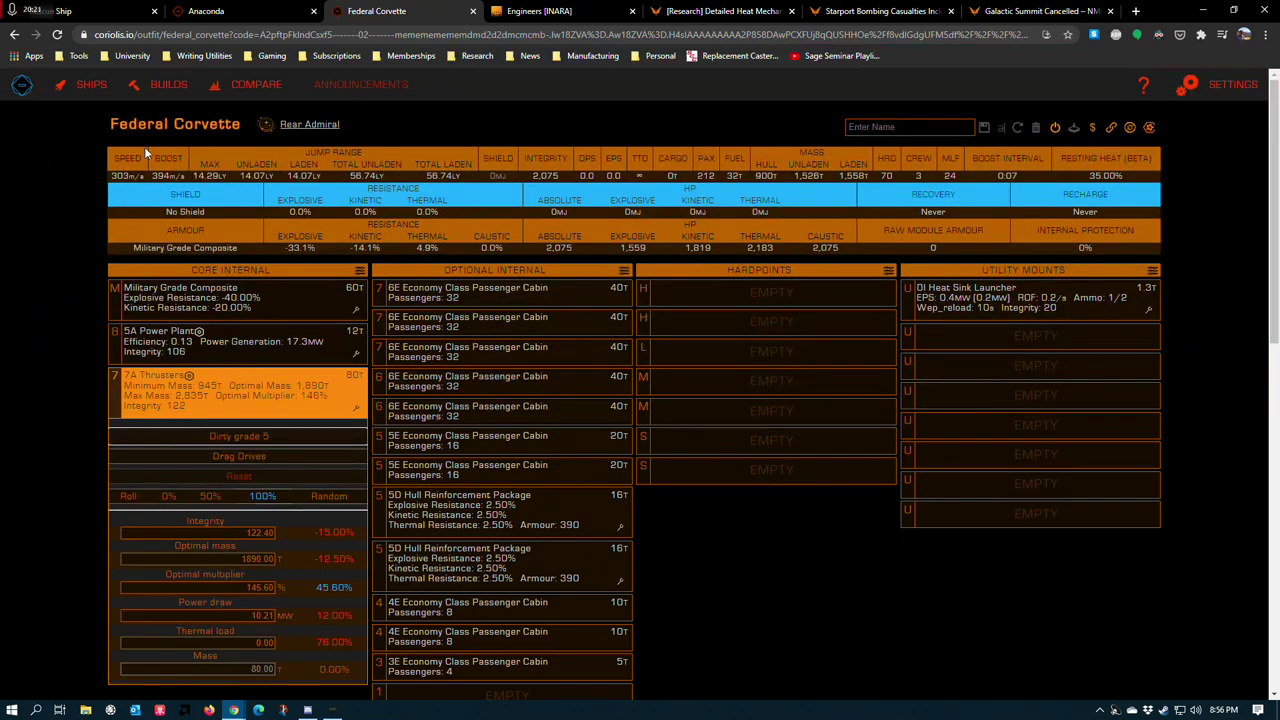
pyautogui.click(75, 205)
# Engineer the Anaconda's 7A thrusters with Dirty grade 5 and the Drag Drives experimental effect
pyautogui.click(240, 10)
pyautogui.scroll(-2, 166, 371)
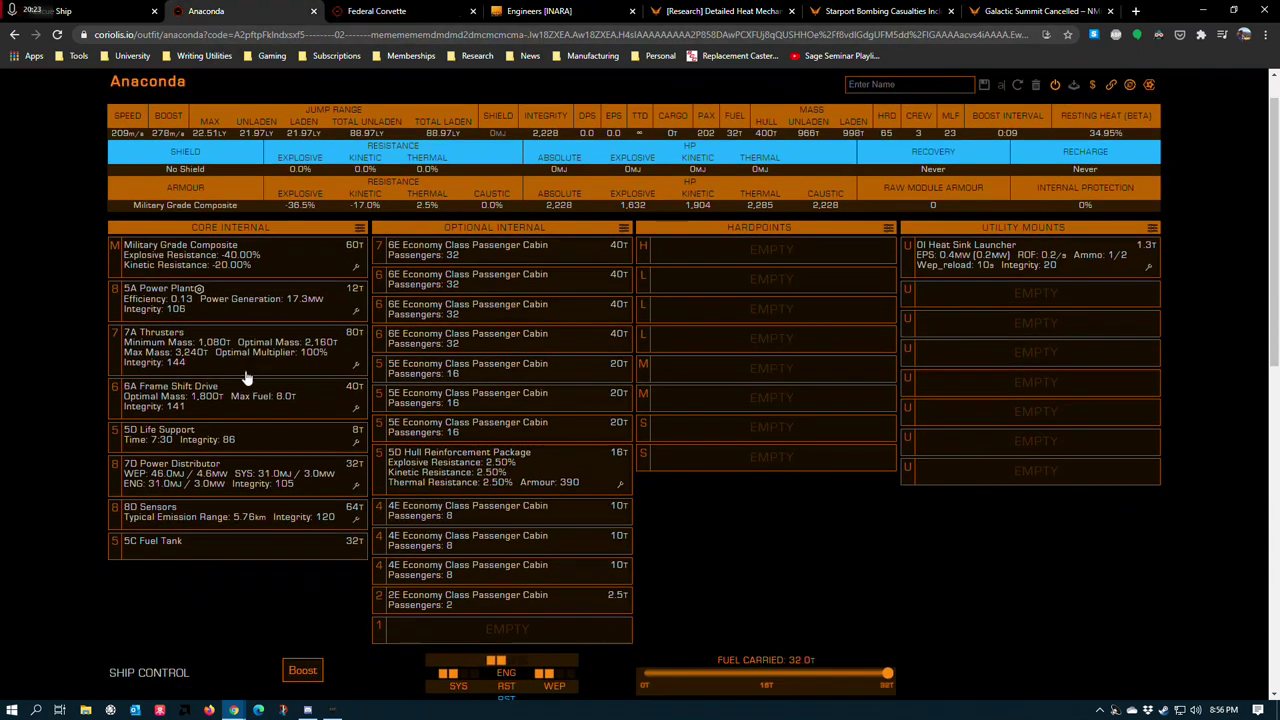
pyautogui.scroll(2, 166, 371)
pyautogui.click(356, 414)
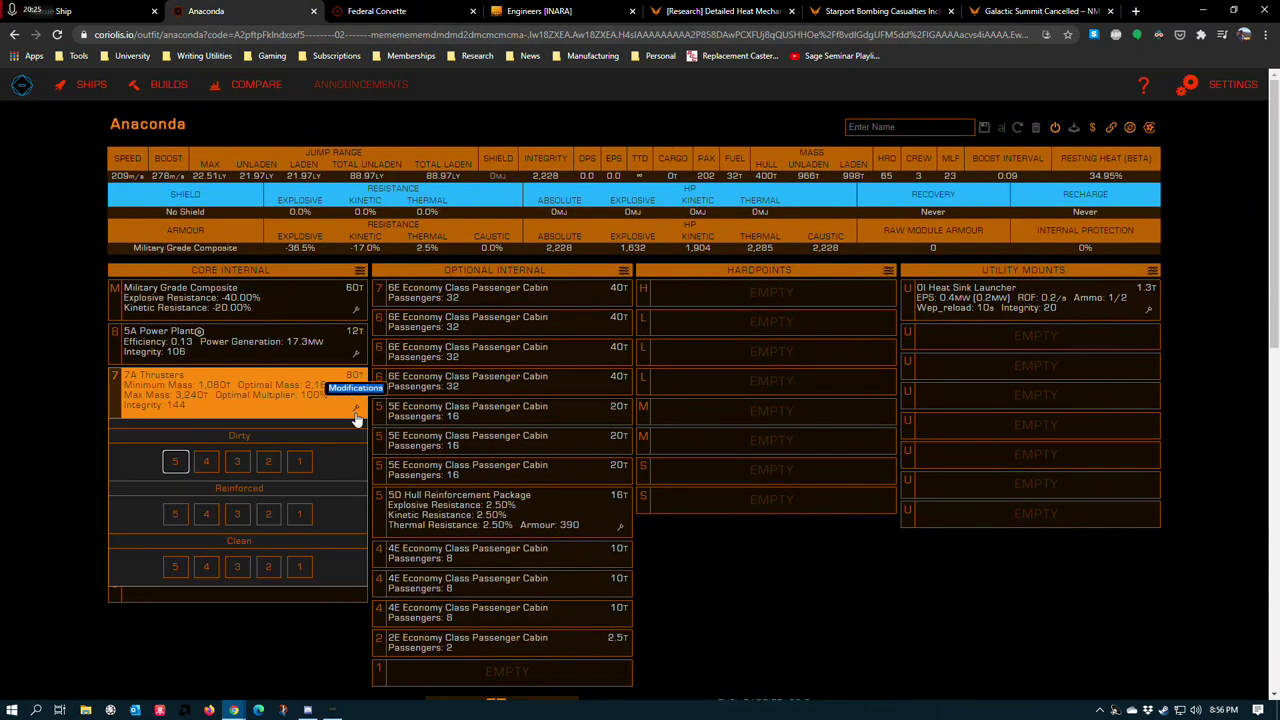
pyautogui.click(174, 461)
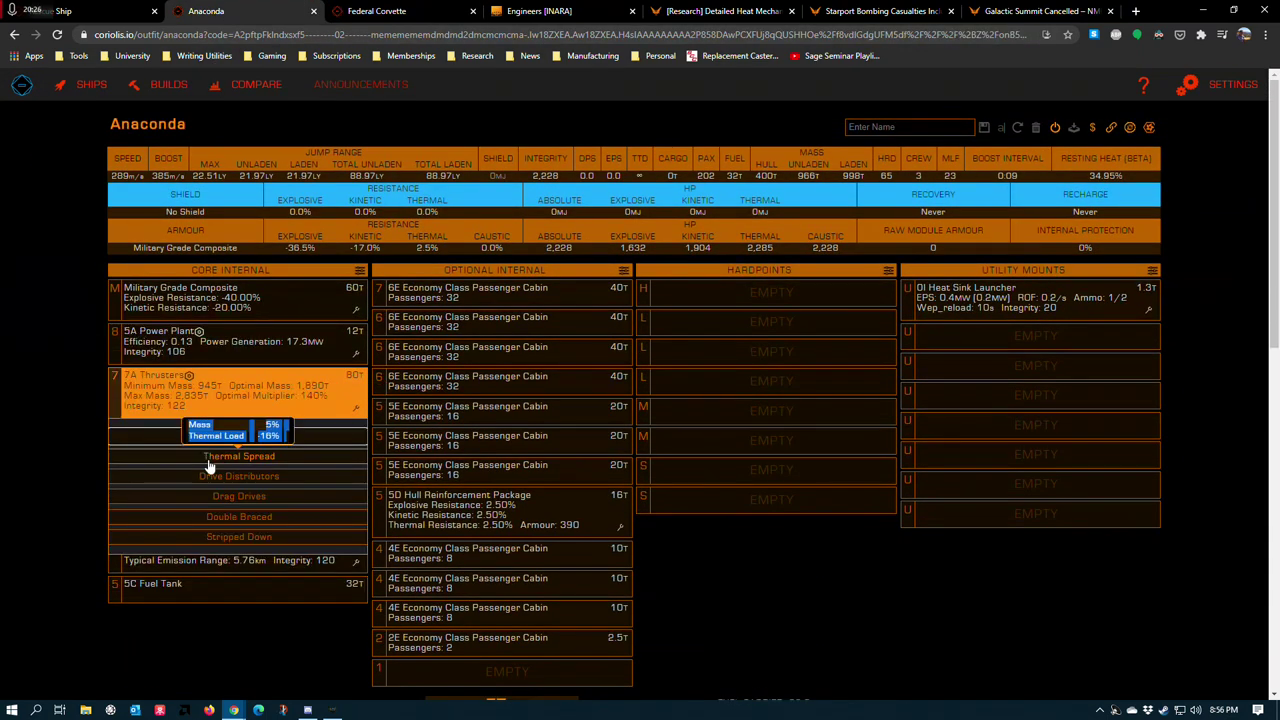
pyautogui.click(252, 498)
pyautogui.click(41, 334)
# Compare the speed and boost statistics of the Federal Corvette and Anaconda with engineered thrusters, alternating between the two builds
pyautogui.click(376, 10)
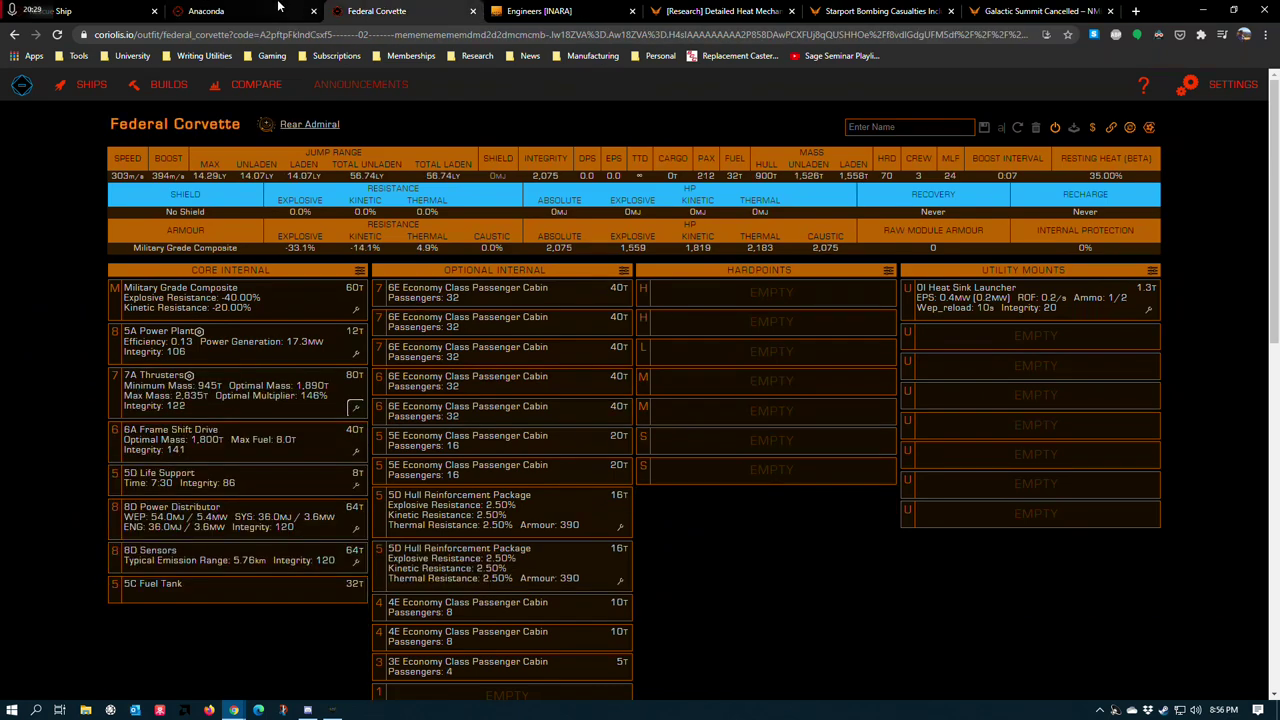
pyautogui.click(279, 8)
pyautogui.click(365, 10)
pyautogui.click(285, 10)
pyautogui.click(365, 10)
pyautogui.click(298, 8)
pyautogui.click(370, 10)
pyautogui.click(210, 11)
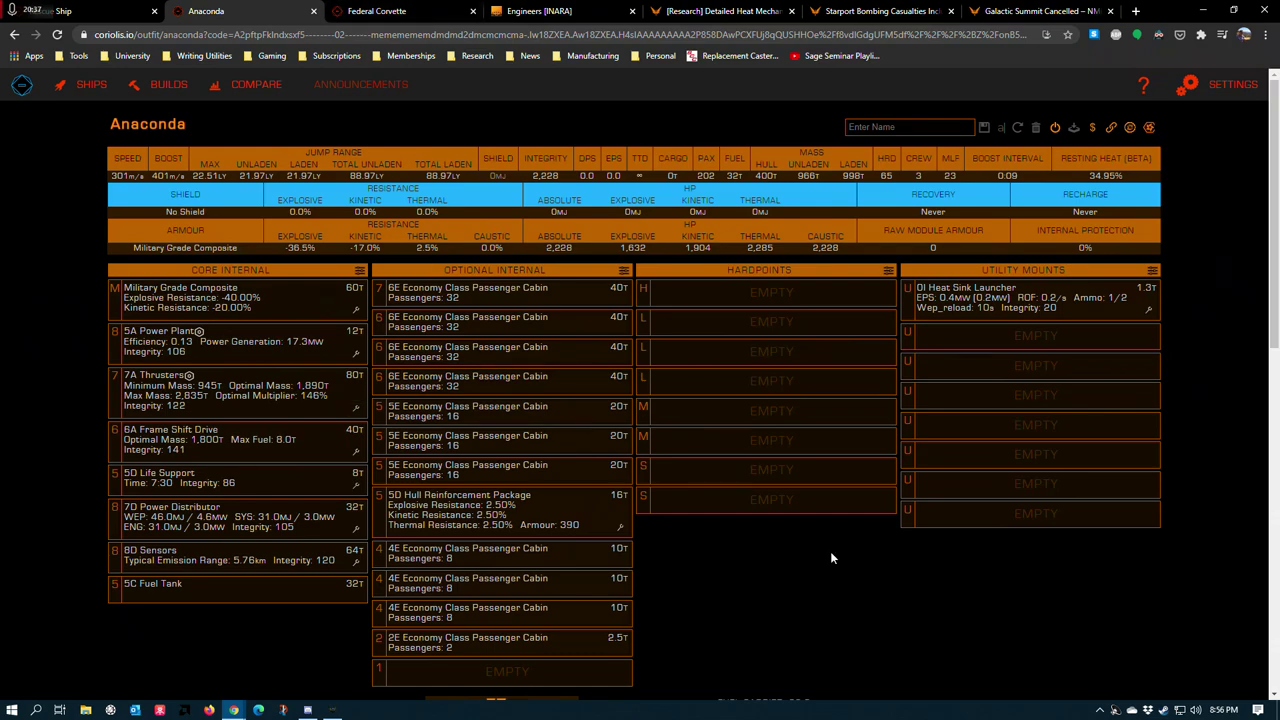
# Check the power and cost sections of the Anaconda build and the Federal Corvette build
pyautogui.scroll(-5, 830, 555)
pyautogui.scroll(5, 833, 568)
pyautogui.click(455, 11)
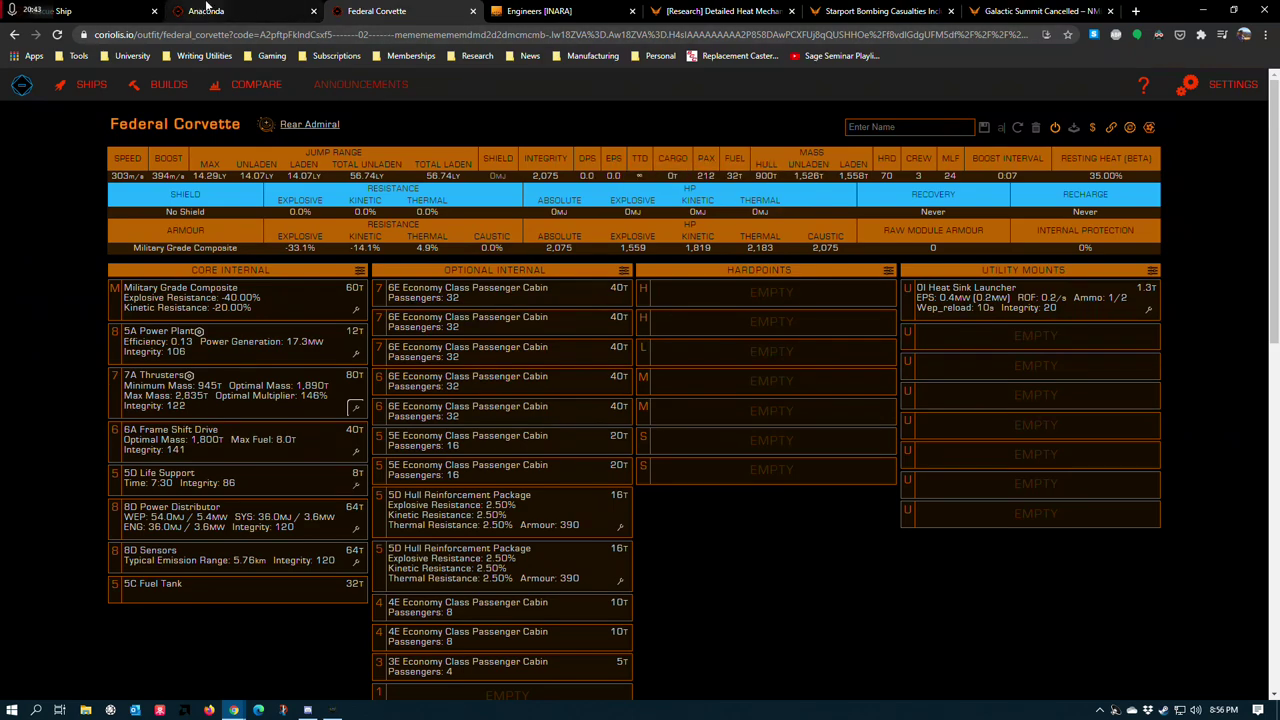
pyautogui.scroll(-5, 287, 302)
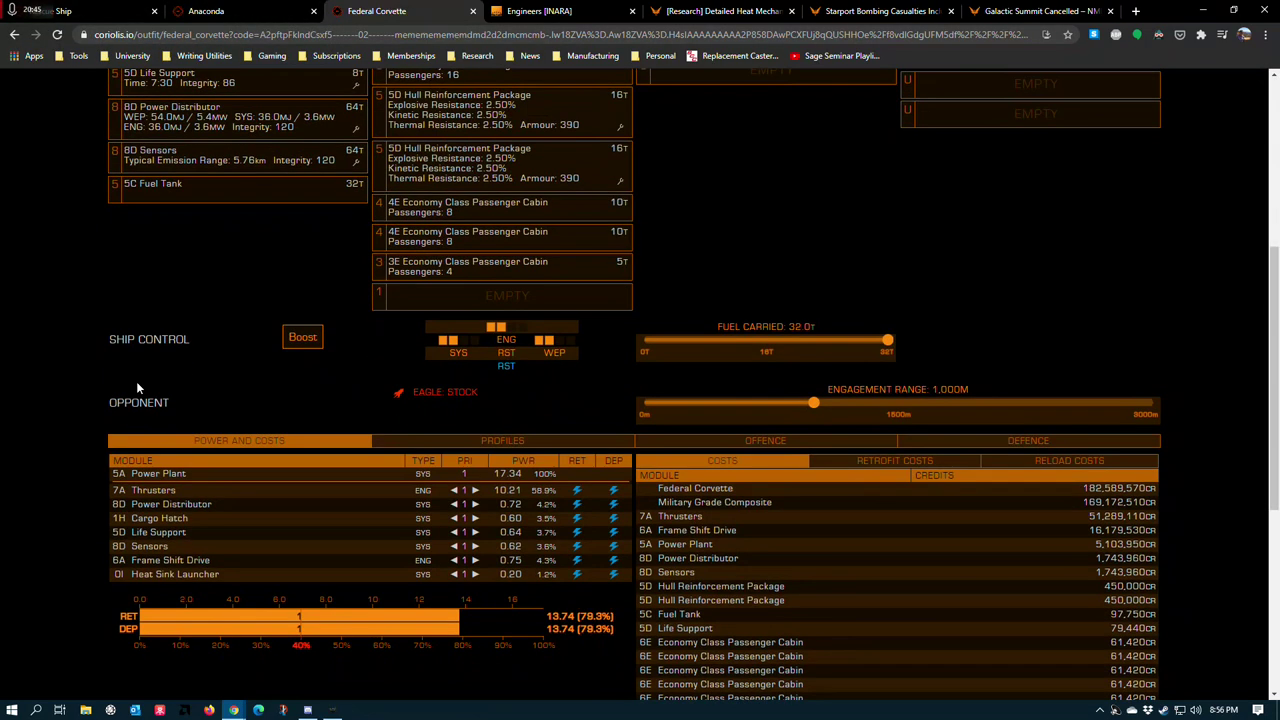
pyautogui.scroll(5, 136, 381)
# Return to the Type-7 Transporter build and review its ship statistics and modules against the larger ships
pyautogui.click(57, 9)
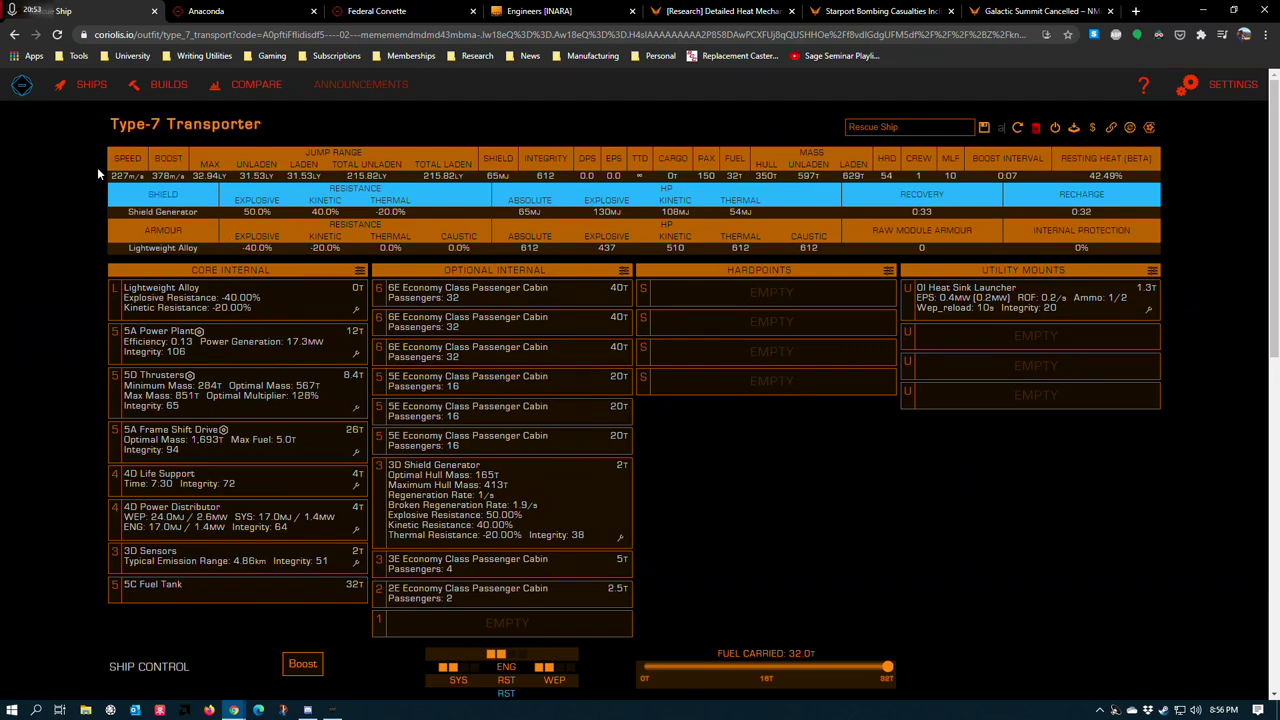
pyautogui.scroll(-1, 269, 415)
pyautogui.scroll(1, 185, 443)
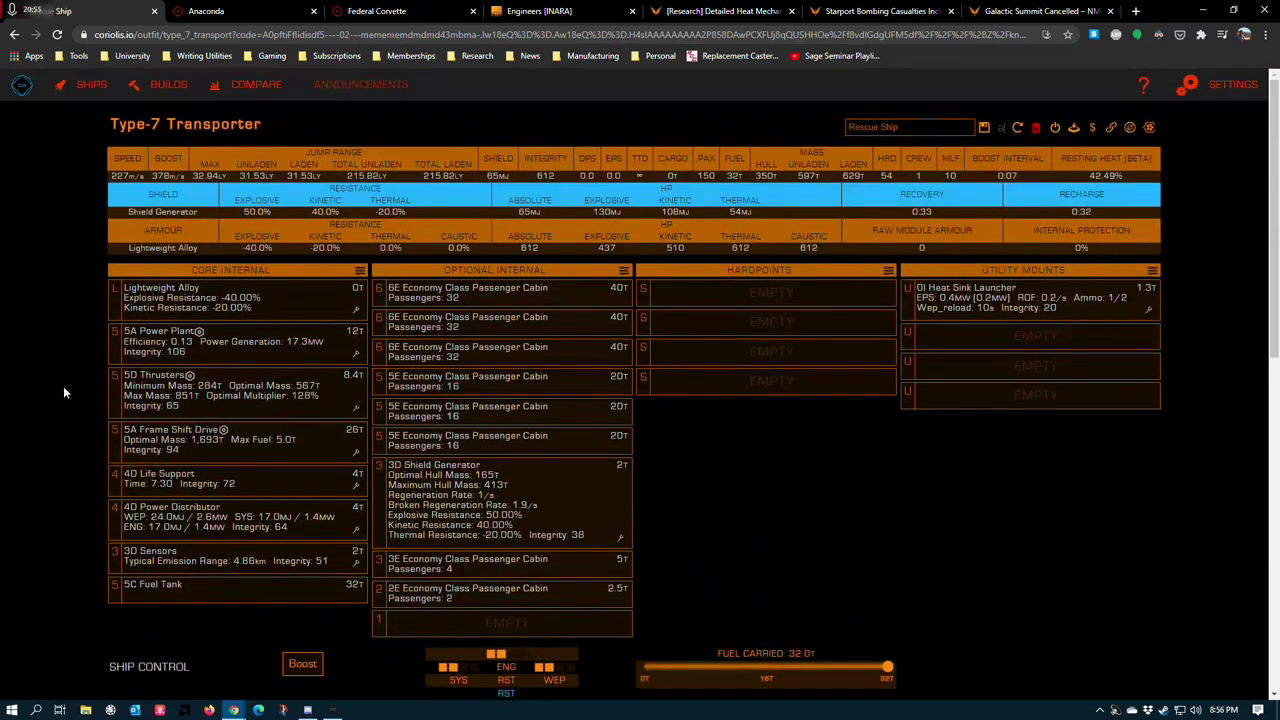